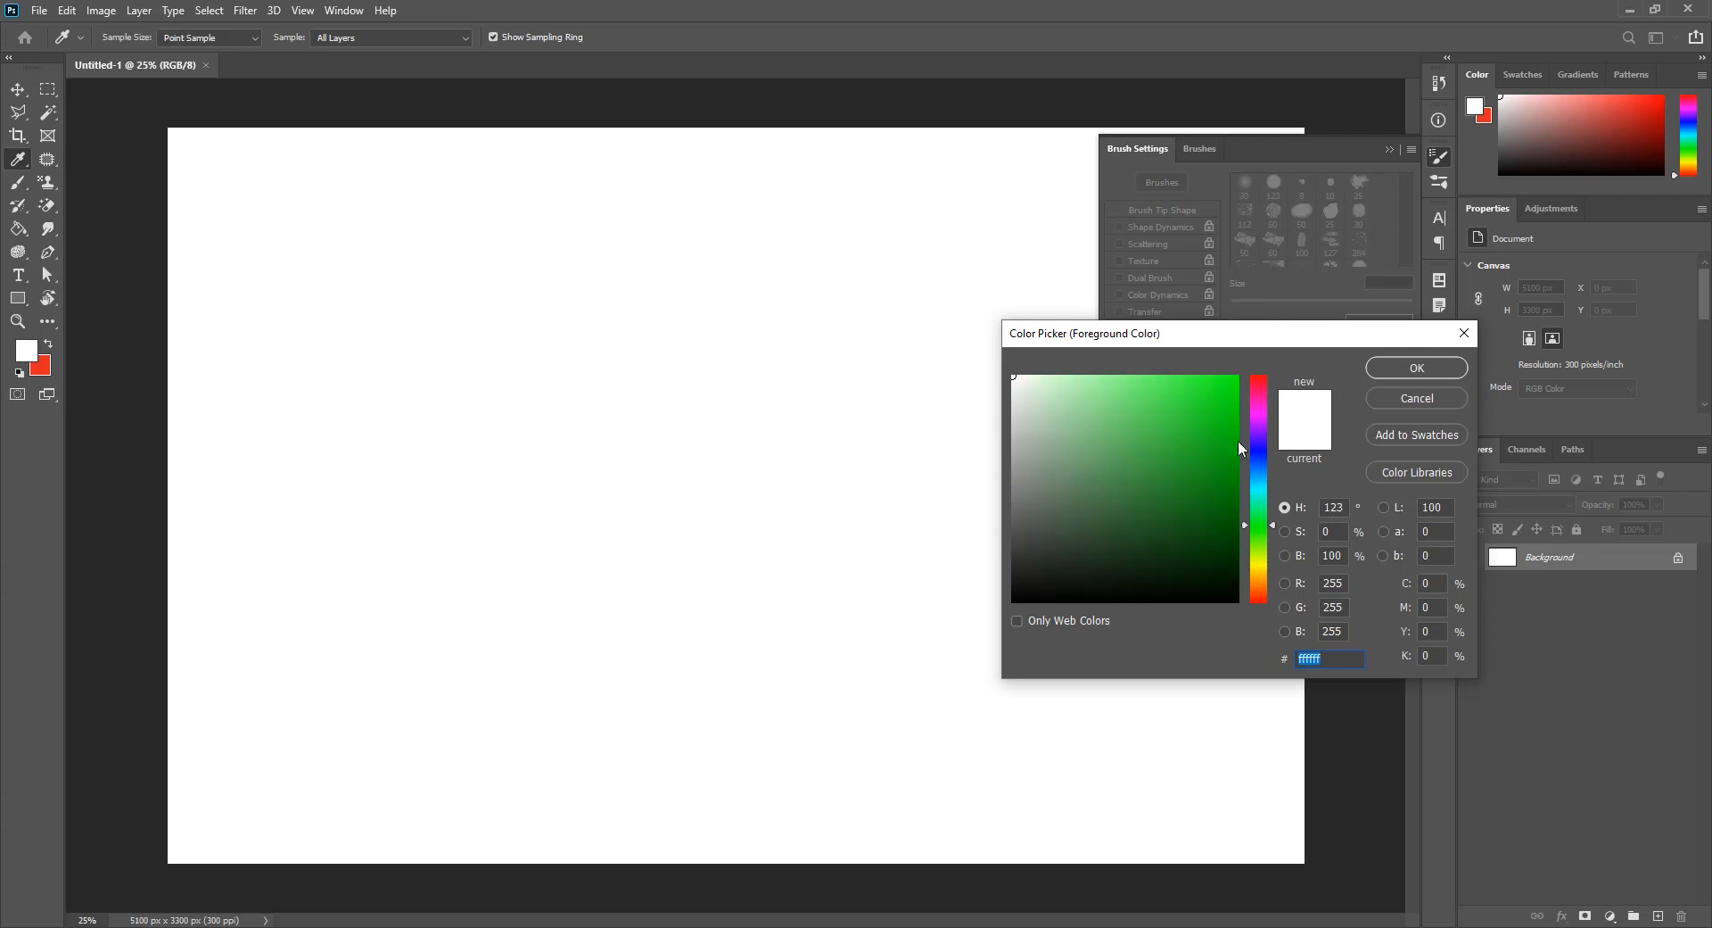
# Step: Set the foreground colour to bright green and paint an M-shaped zigzag on the canvas with the hard round brush at 200 px
pyautogui.moveTo(1228, 386); pyautogui.dragTo(1250, 367)
pyautogui.click(1418, 369)
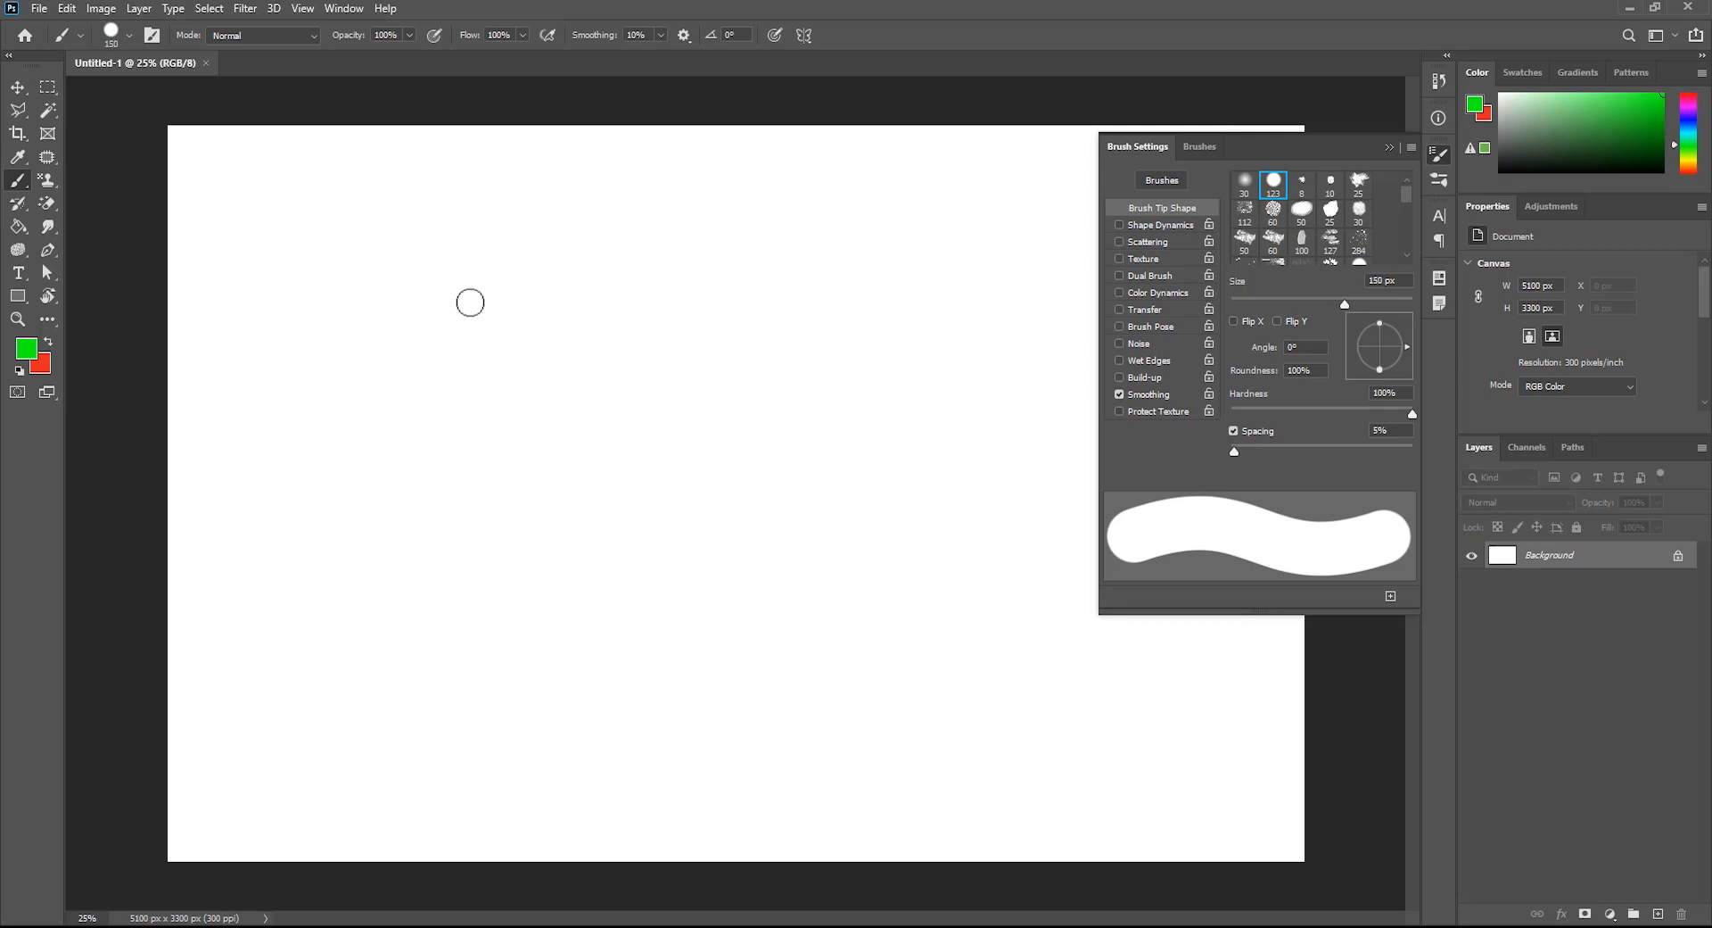
pyautogui.press(']')
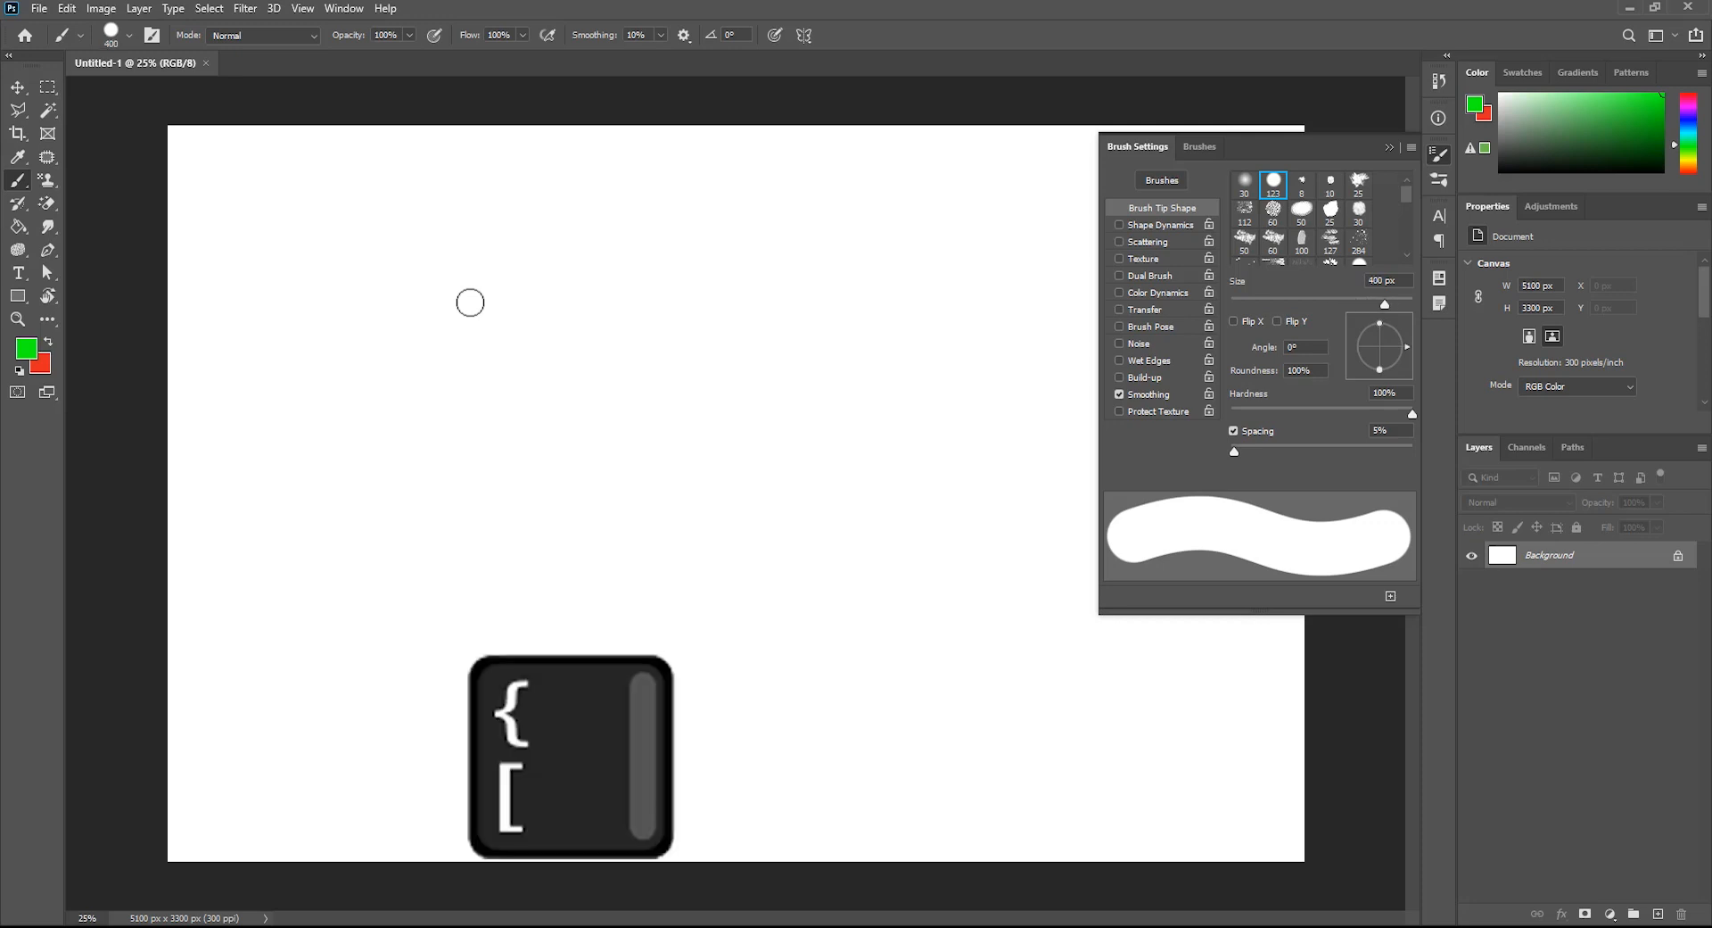
pyautogui.press('[')
pyautogui.press('[')
pyautogui.press('[')
pyautogui.press('[')
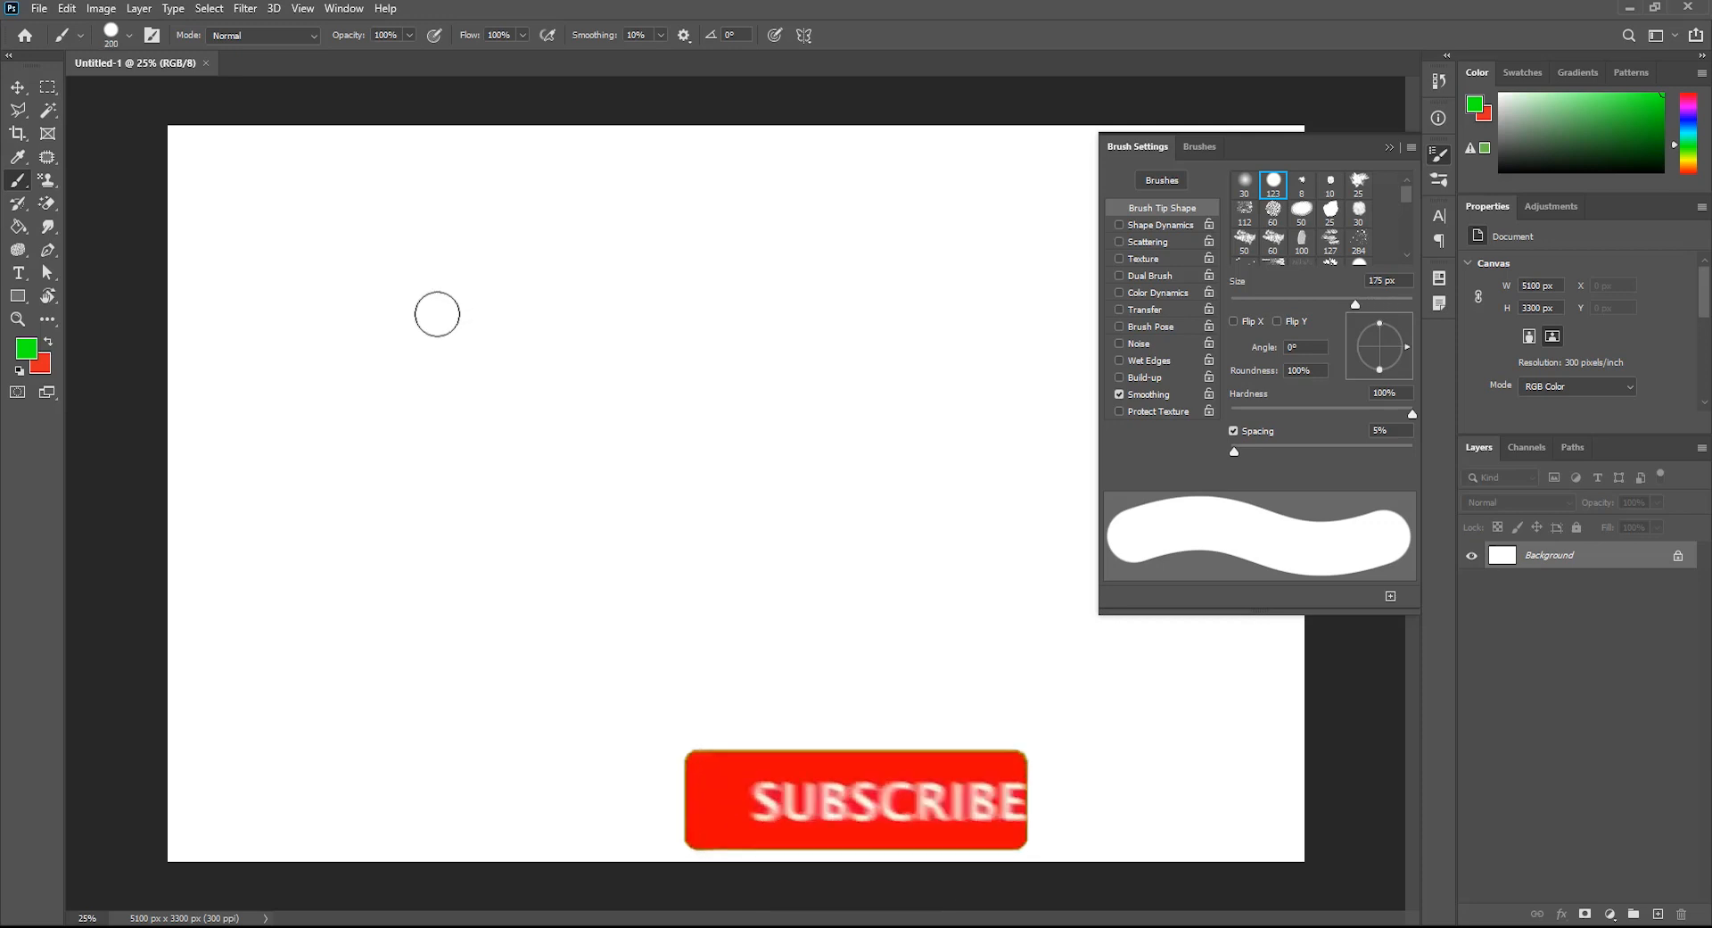
pyautogui.click(312, 202)
pyautogui.moveTo(306, 288)
pyautogui.mouseDown()
pyautogui.moveTo(312, 589)
pyautogui.moveTo(342, 420)
pyautogui.moveTo(407, 235)
pyautogui.moveTo(453, 559)
pyautogui.moveTo(463, 576)
pyautogui.moveTo(552, 278)
pyautogui.moveTo(594, 560)
pyautogui.mouseUp()
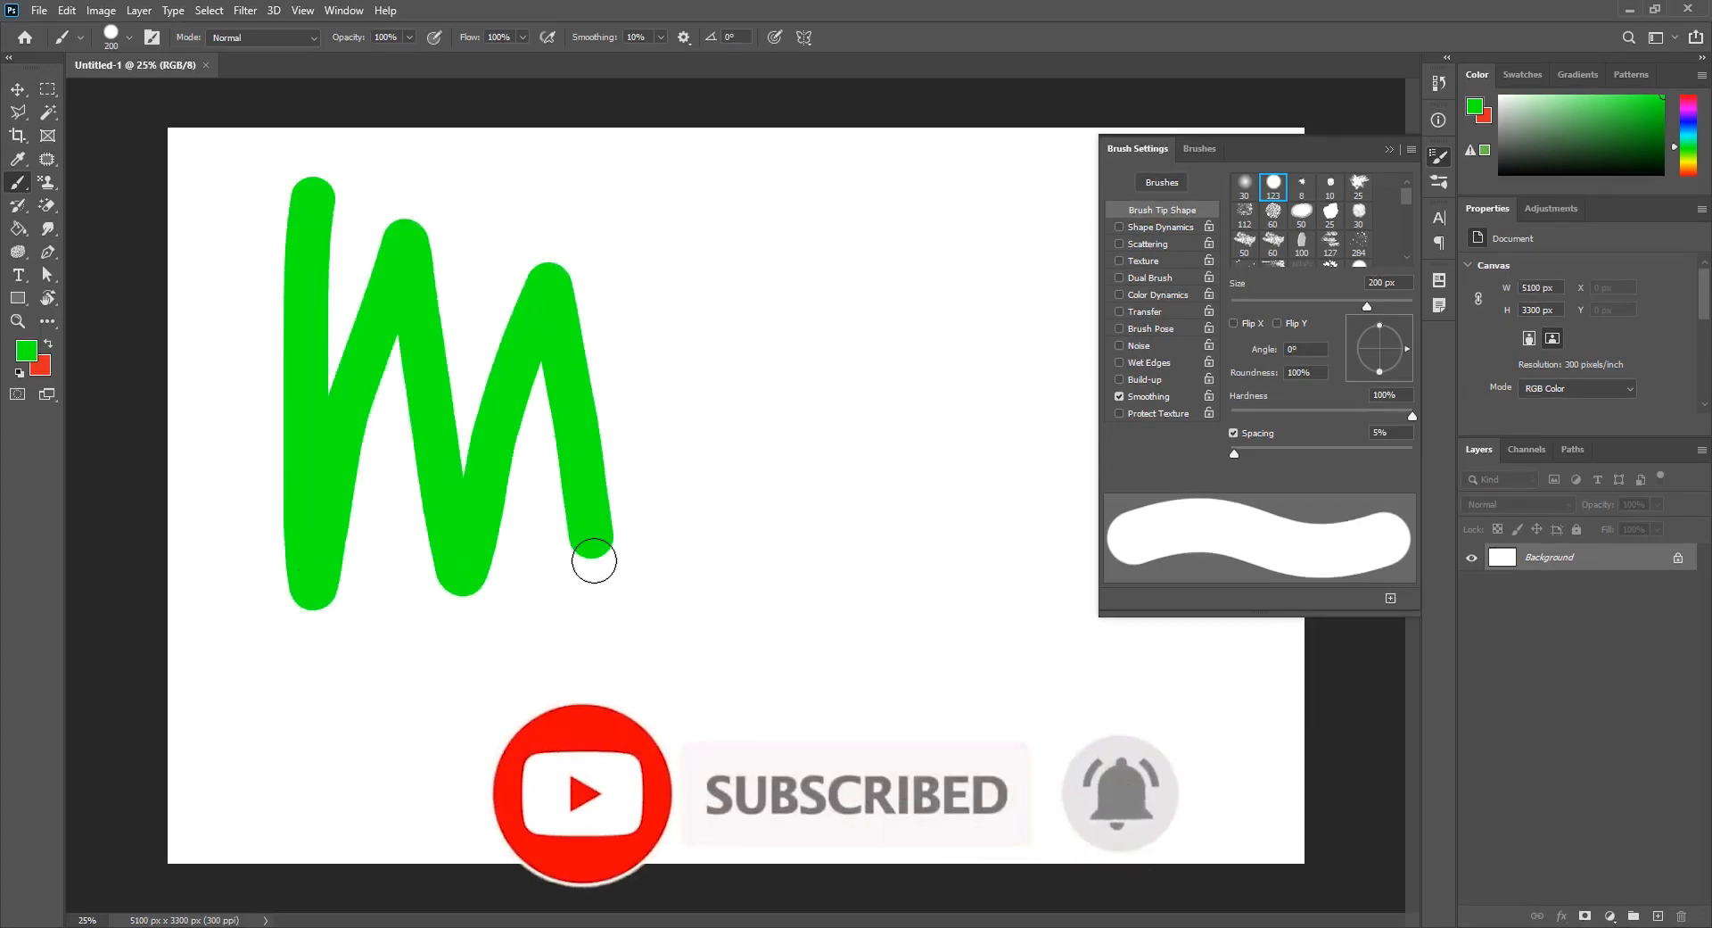
# Step: Paint a second green zigzag beside the first with the soft round brush at 250 px and 0% hardness
pyautogui.click(1246, 186)
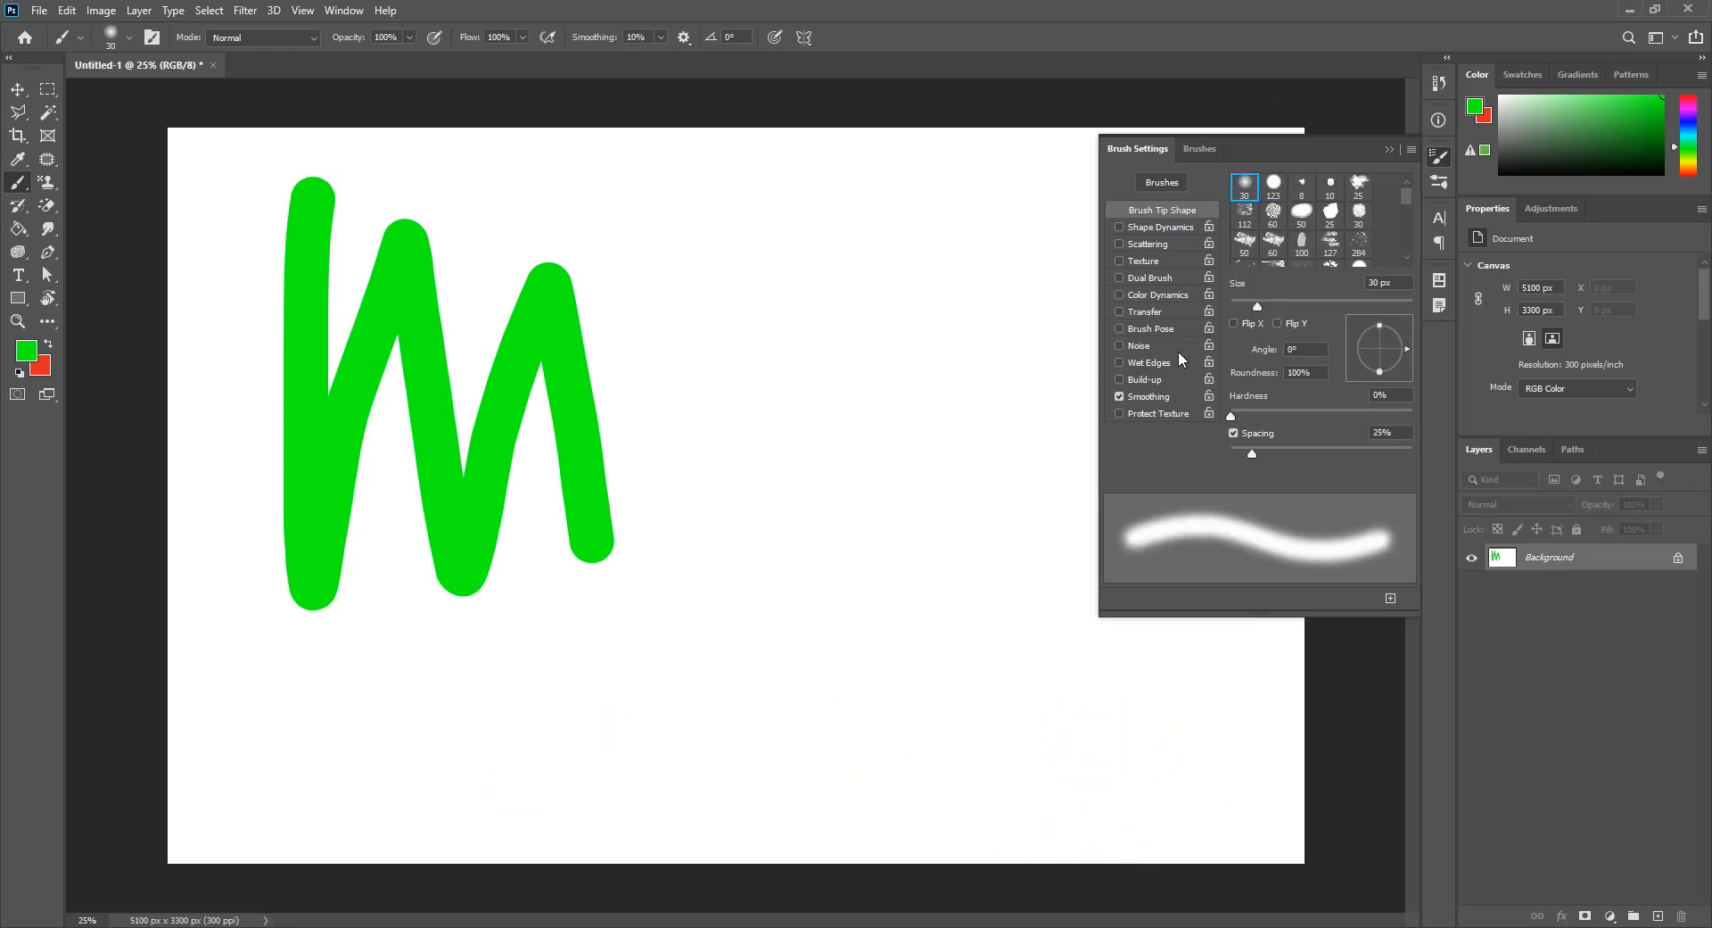
pyautogui.press(']')
pyautogui.press(']')
pyautogui.press(']')
pyautogui.press(']')
pyautogui.press(']')
pyautogui.press(']')
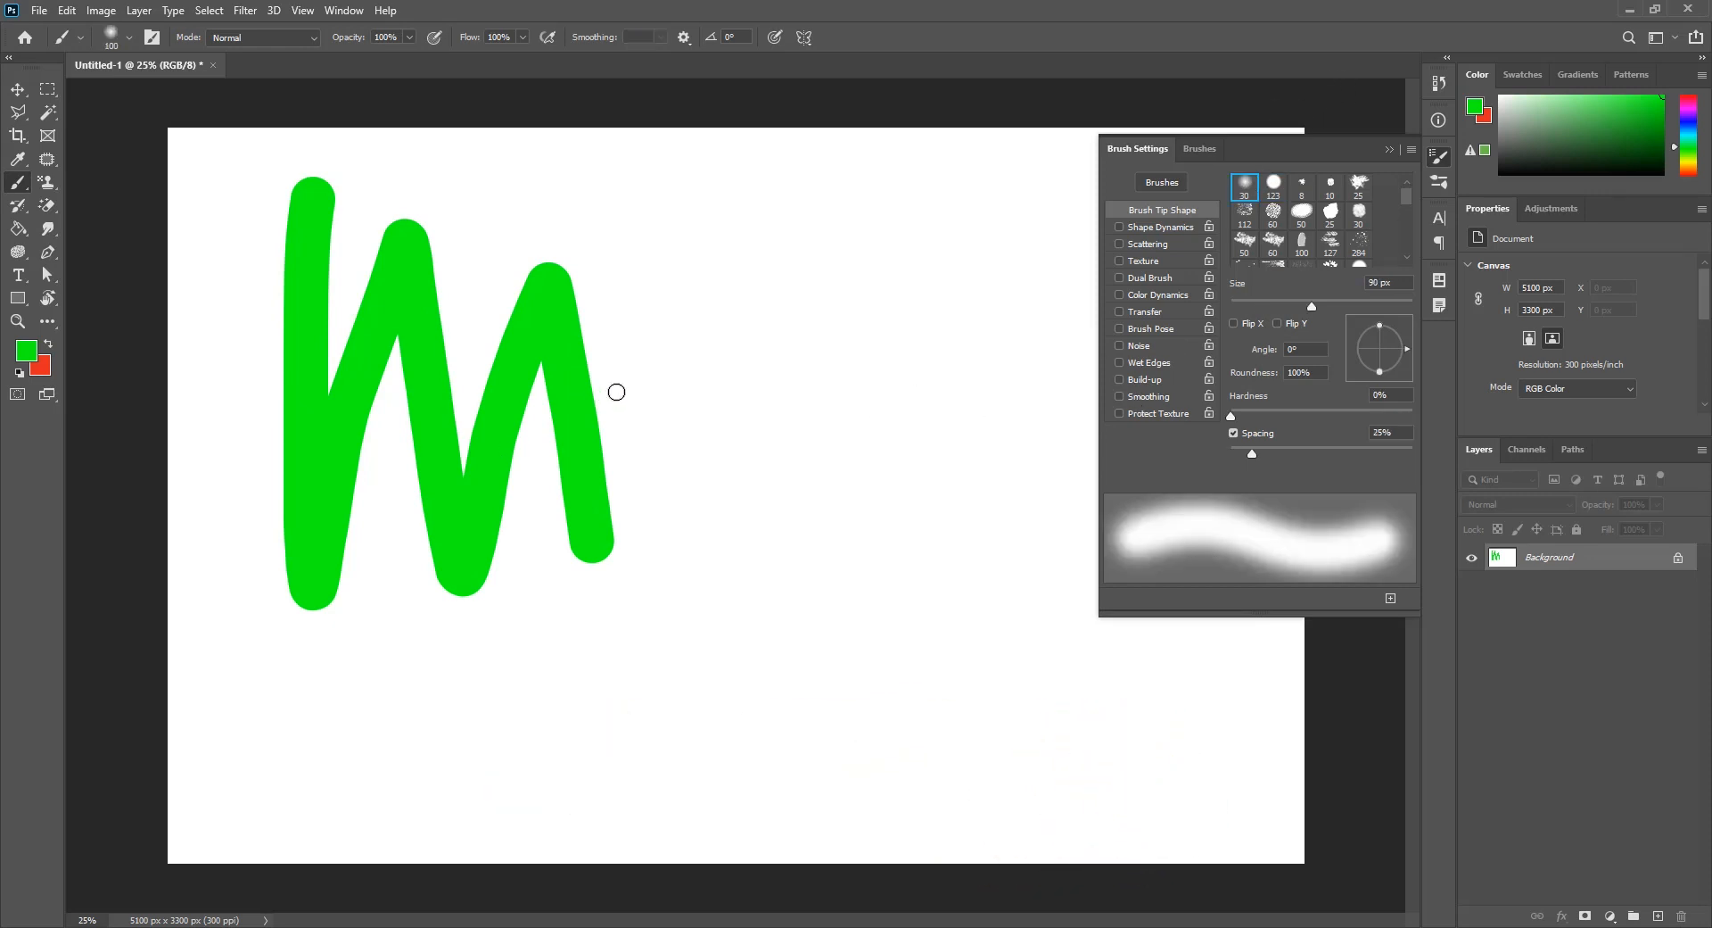
pyautogui.moveTo(709, 243)
pyautogui.mouseDown()
pyautogui.moveTo(756, 565)
pyautogui.moveTo(847, 241)
pyautogui.moveTo(908, 532)
pyautogui.moveTo(983, 272)
pyautogui.moveTo(1006, 477)
pyautogui.mouseUp()
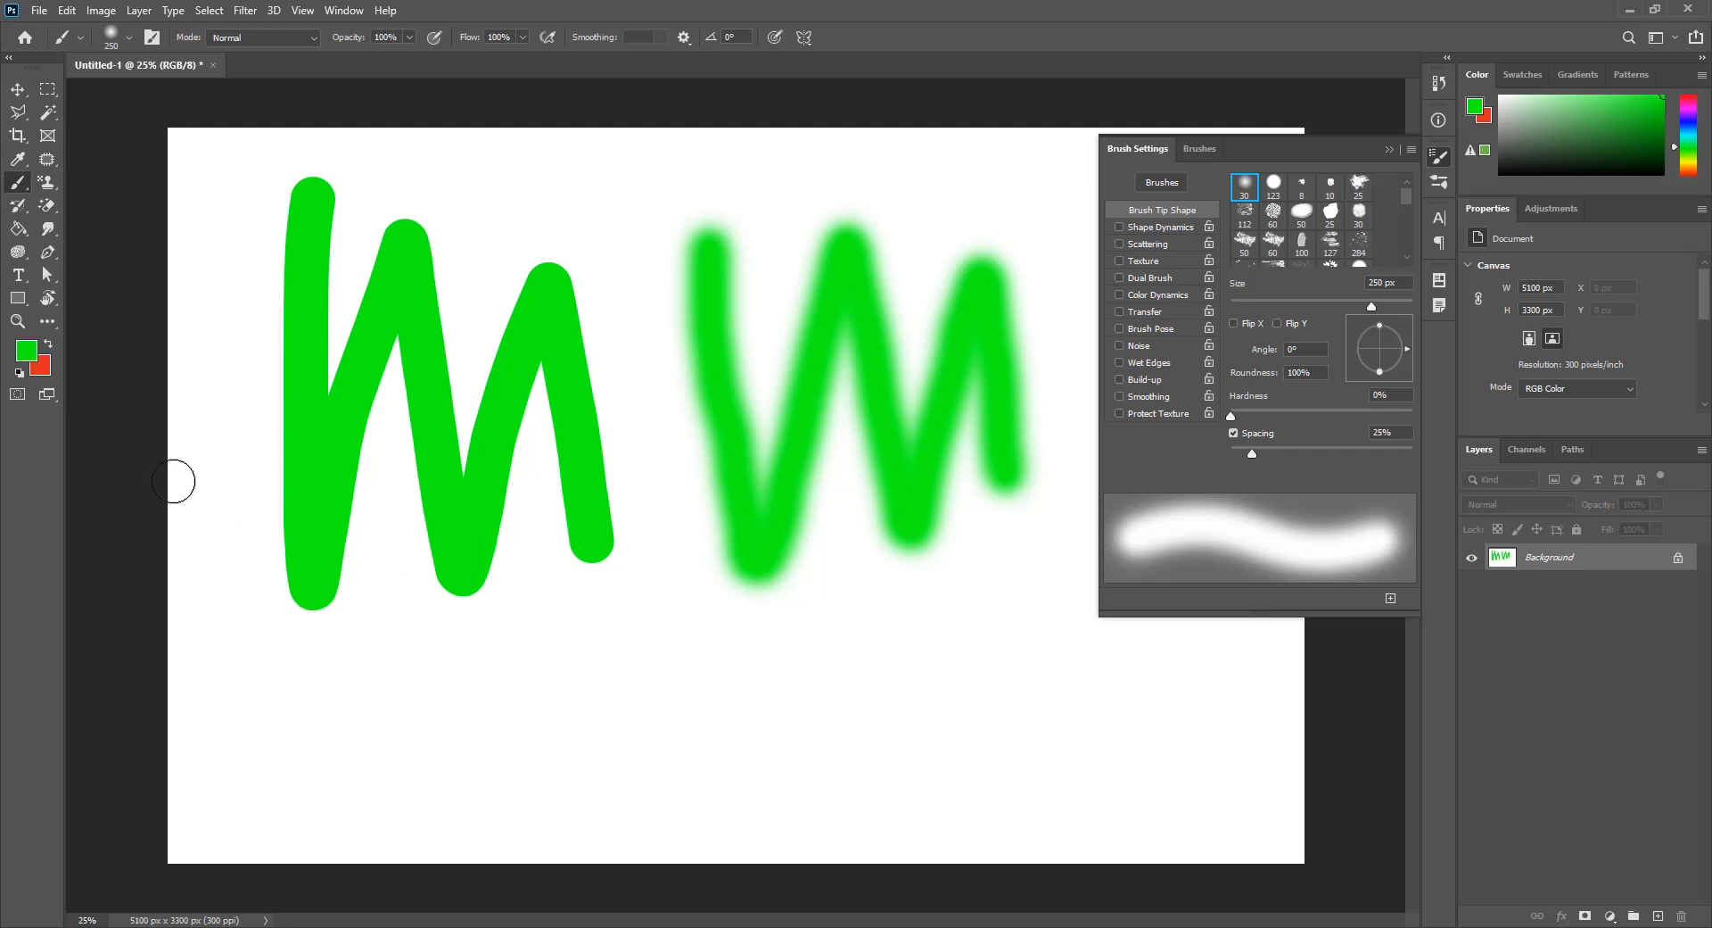
# Step: Stamp the spreading tree brush at 1200 px below the zigzags, once in green and once beside it in red
pyautogui.scroll(-6, 1371, 200)
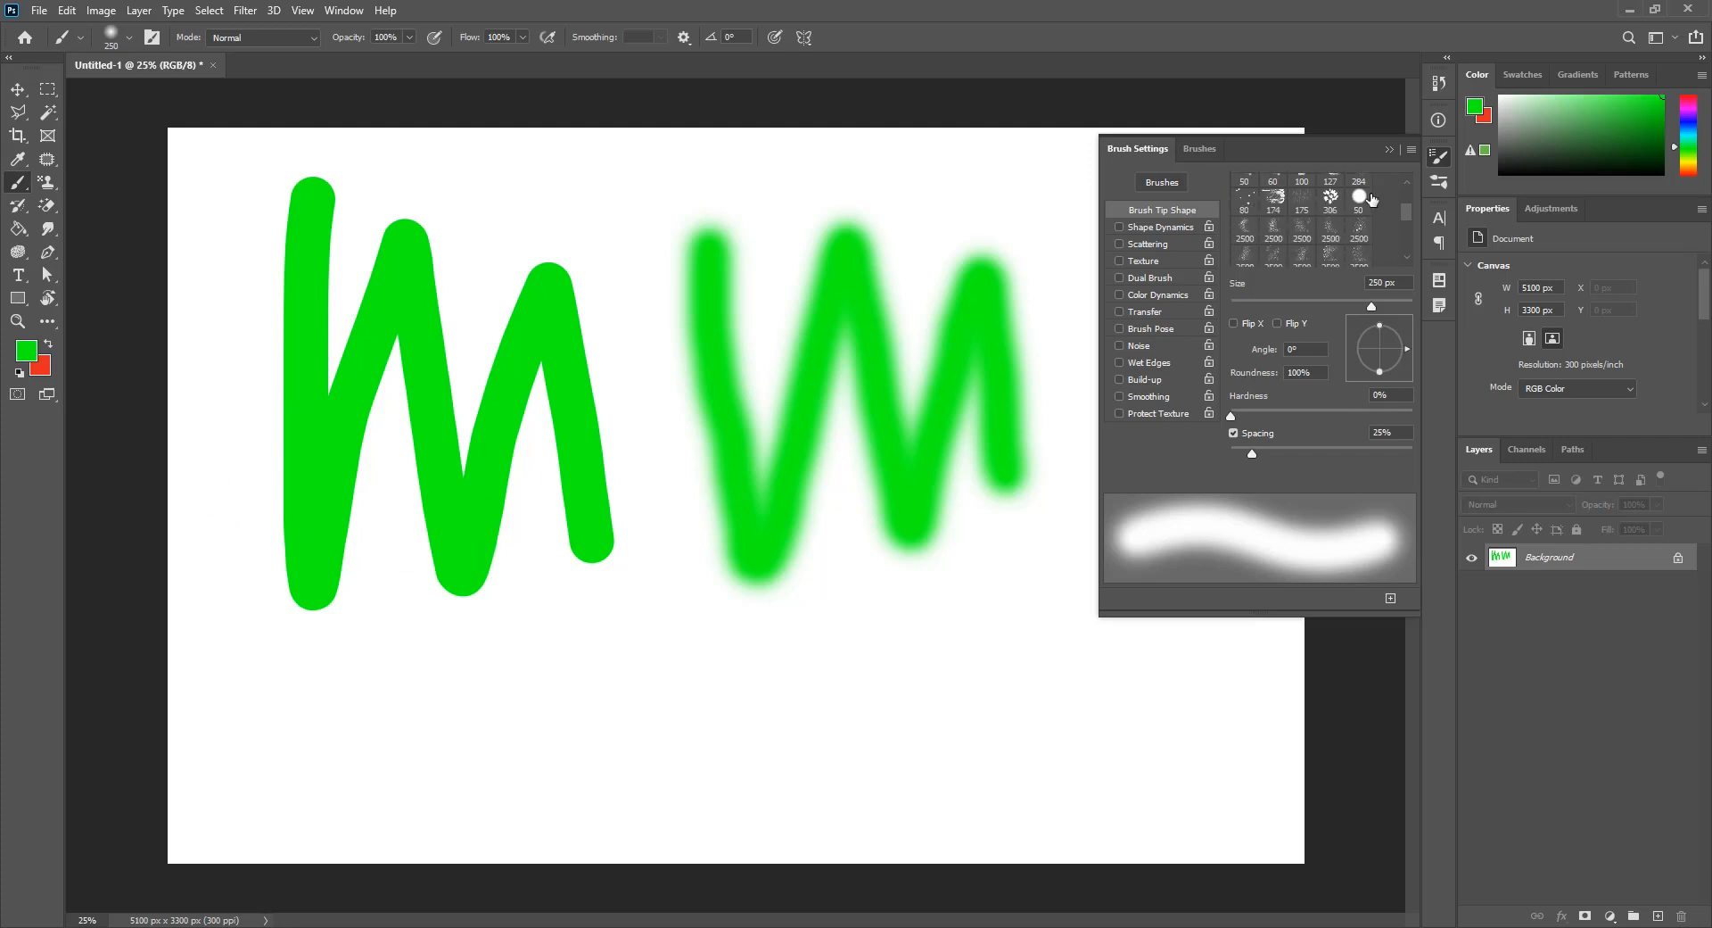
pyautogui.scroll(-4, 1371, 200)
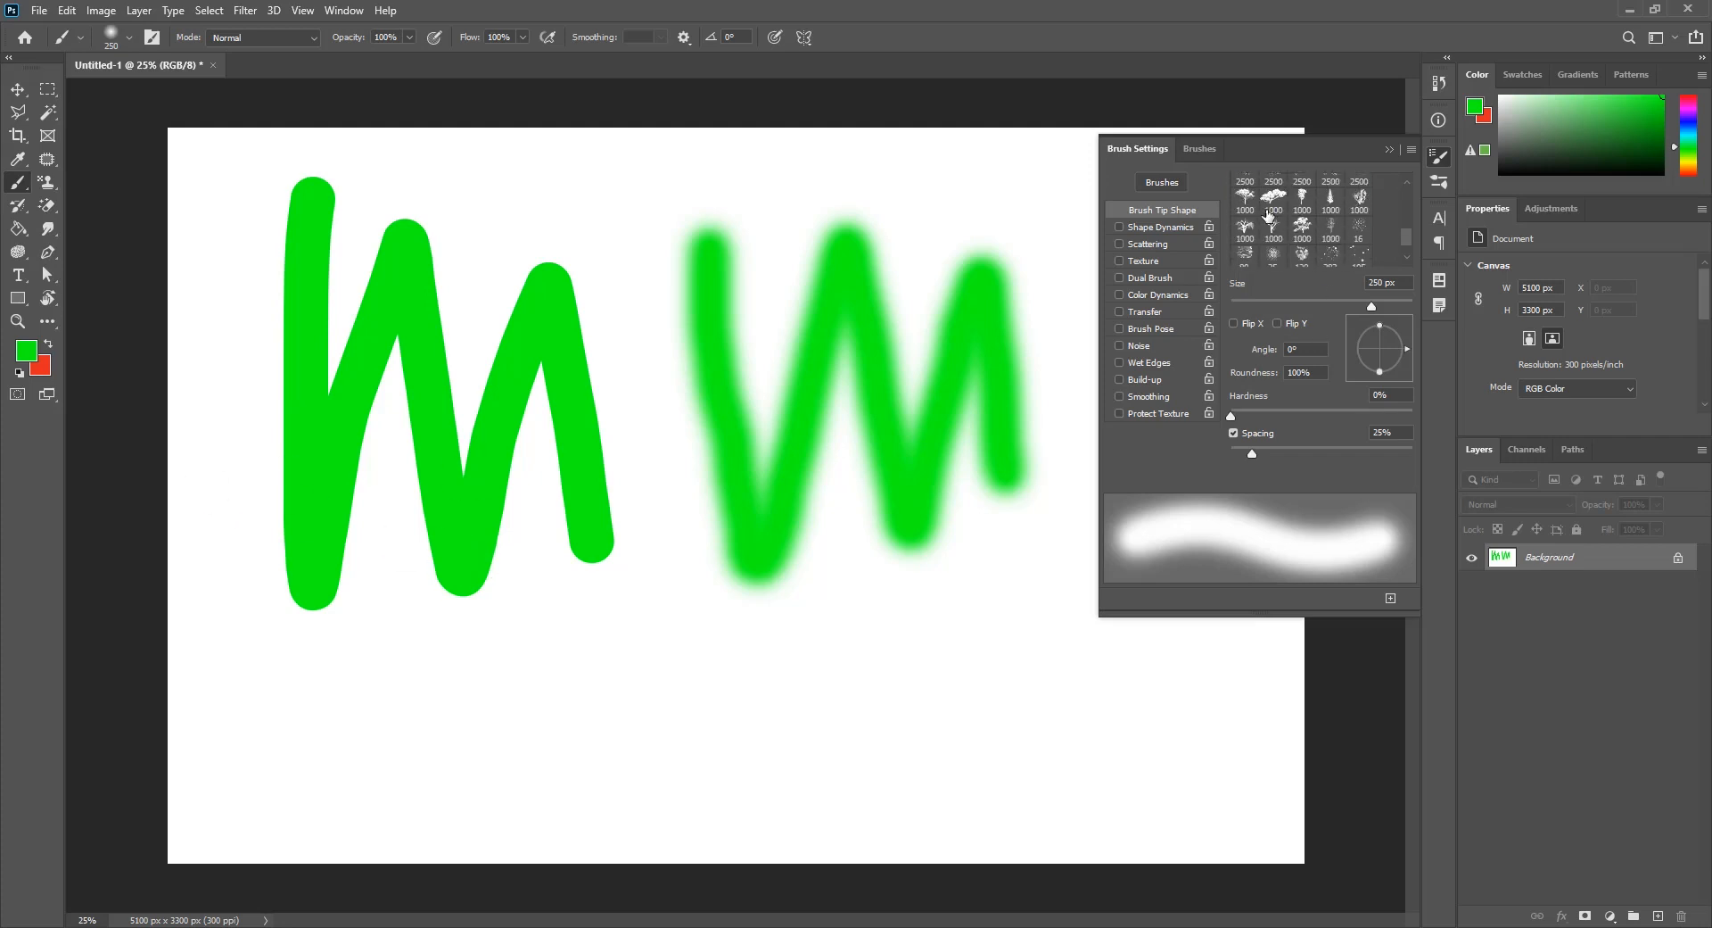
pyautogui.click(1244, 198)
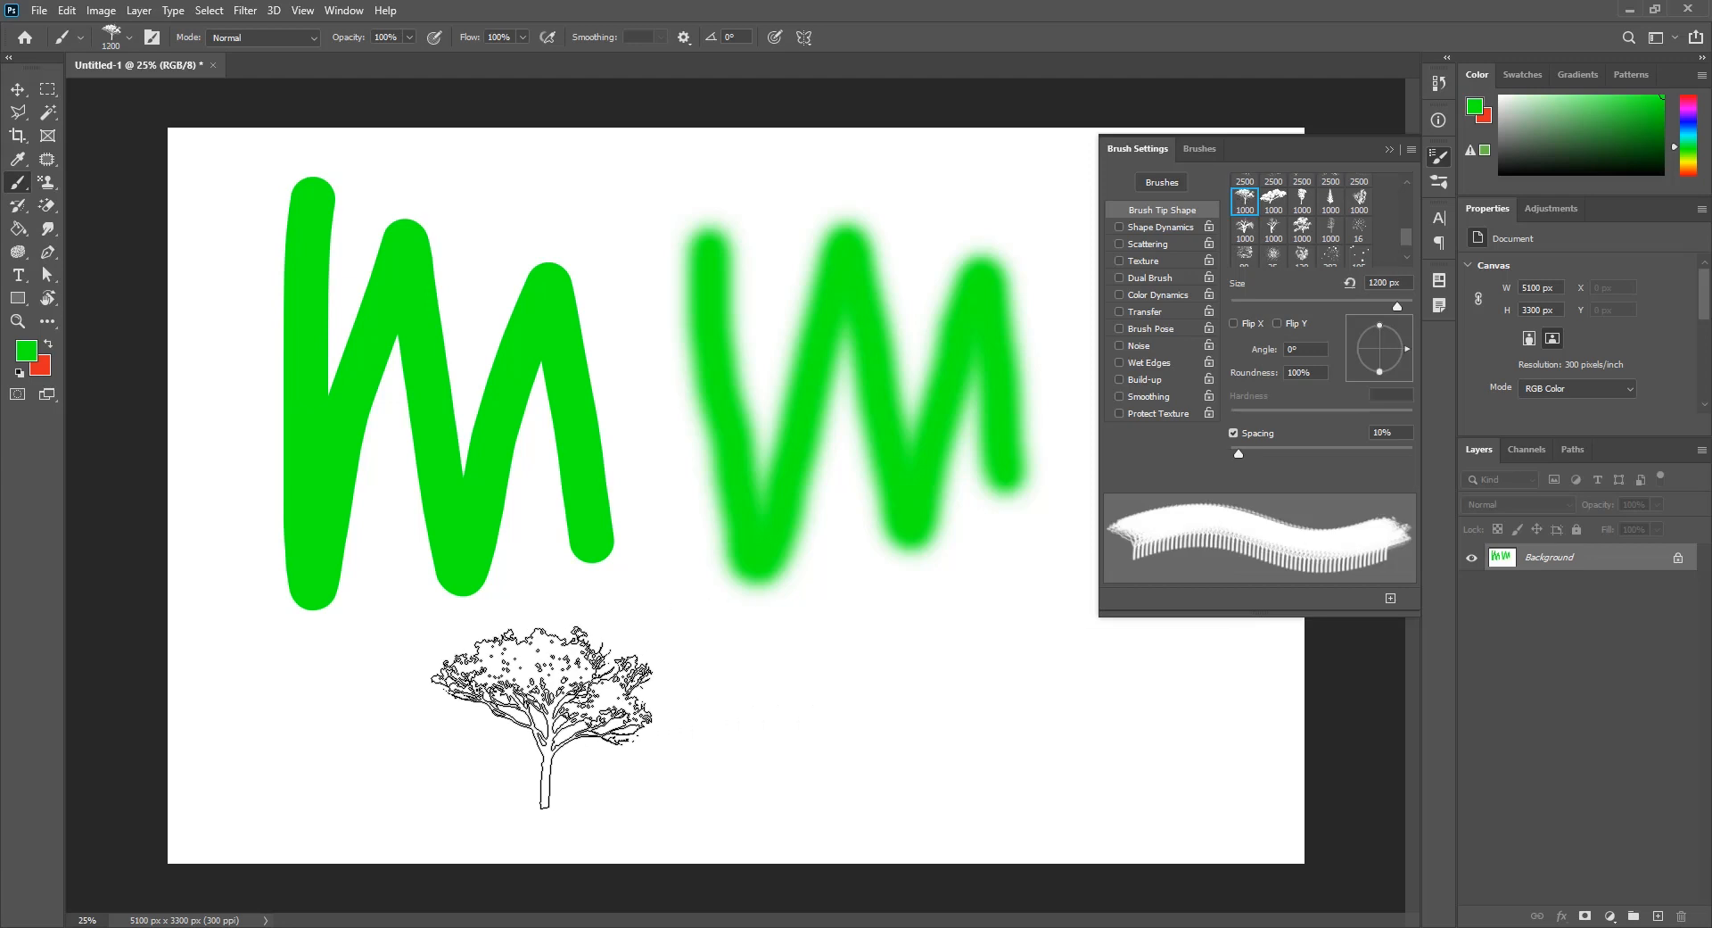
pyautogui.click(542, 718)
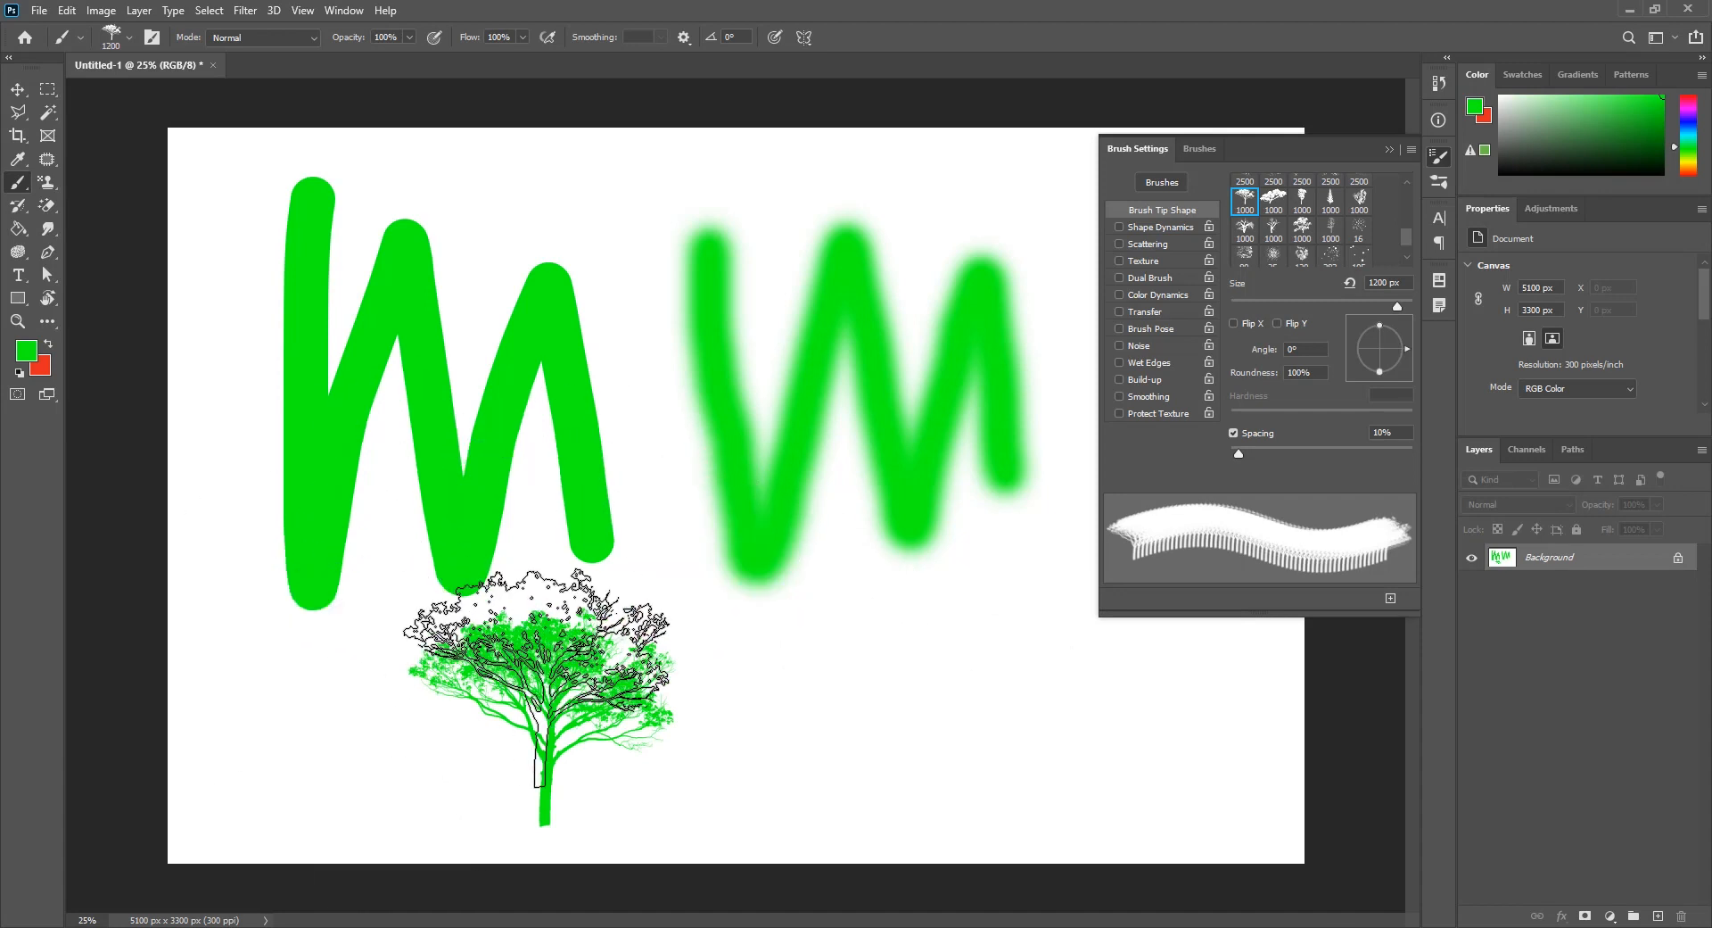
pyautogui.click(50, 345)
pyautogui.click(794, 704)
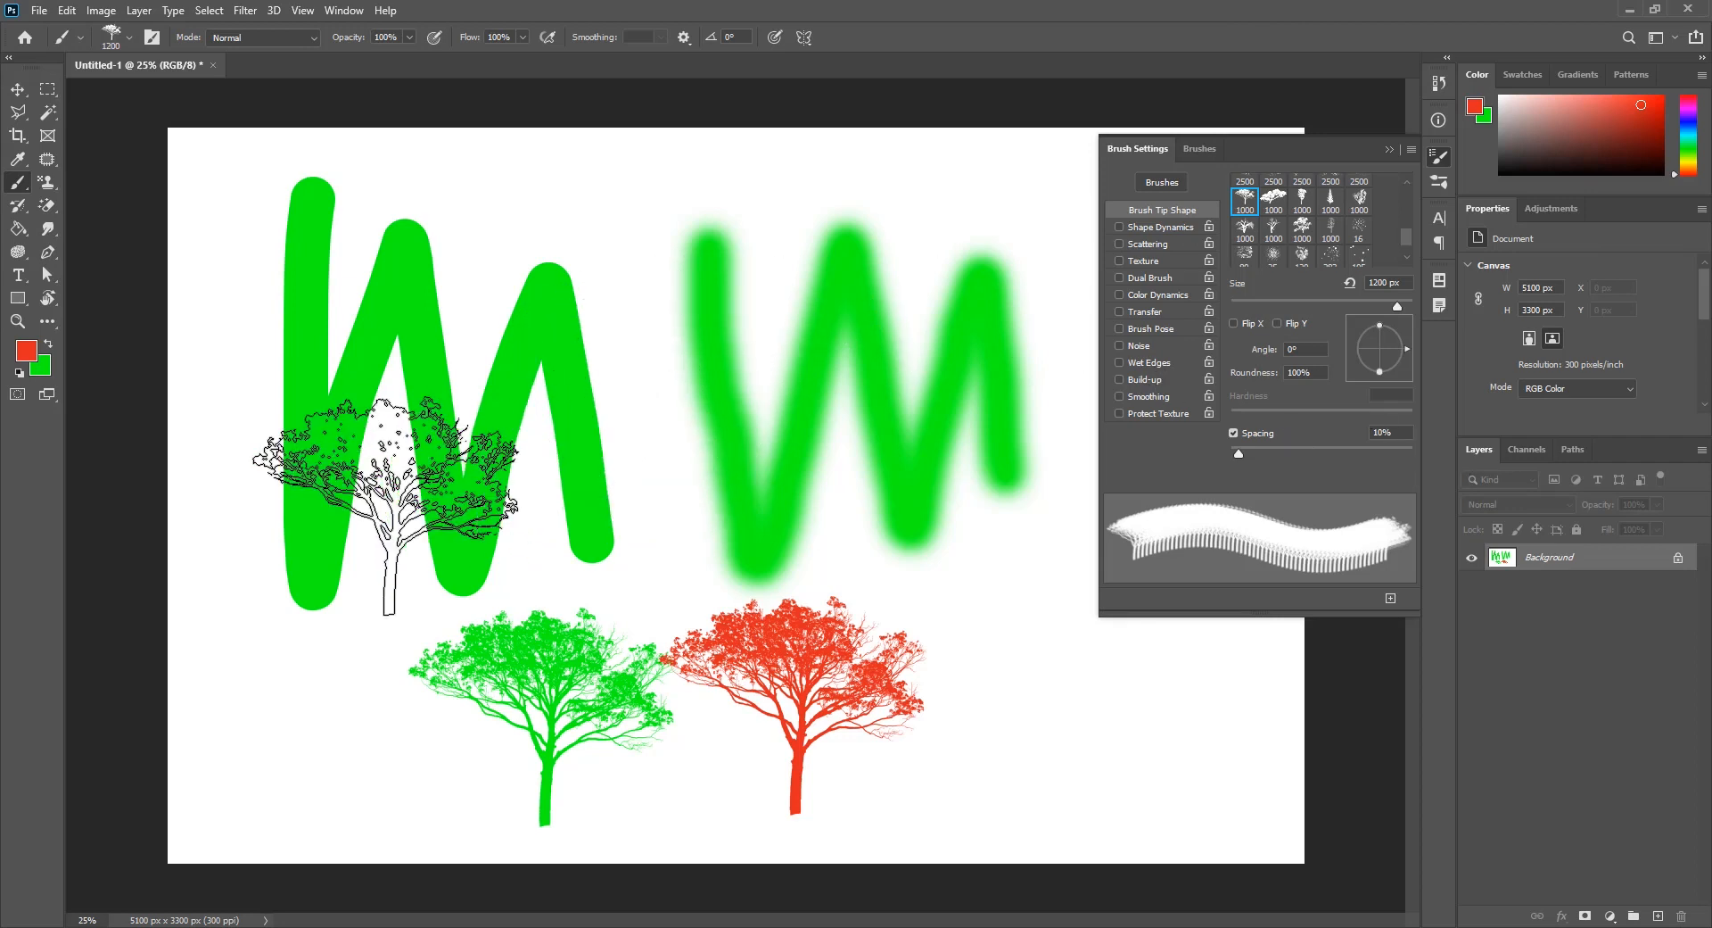
pyautogui.scroll(-5, 1358, 229)
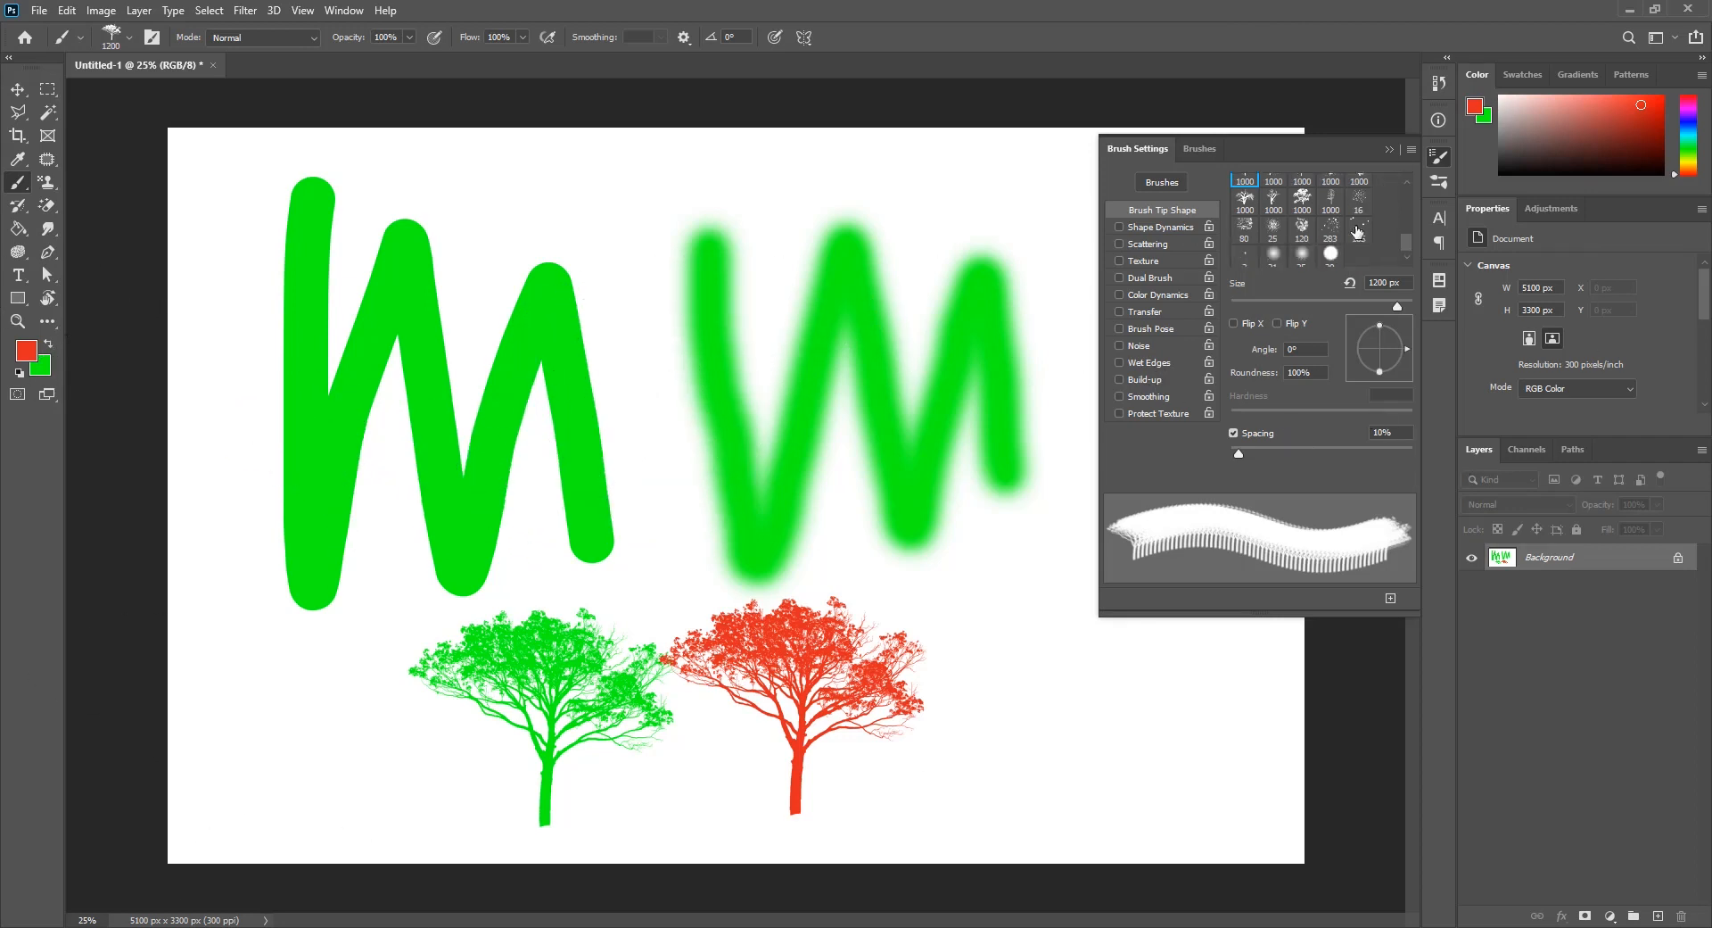
pyautogui.scroll(2, 1357, 231)
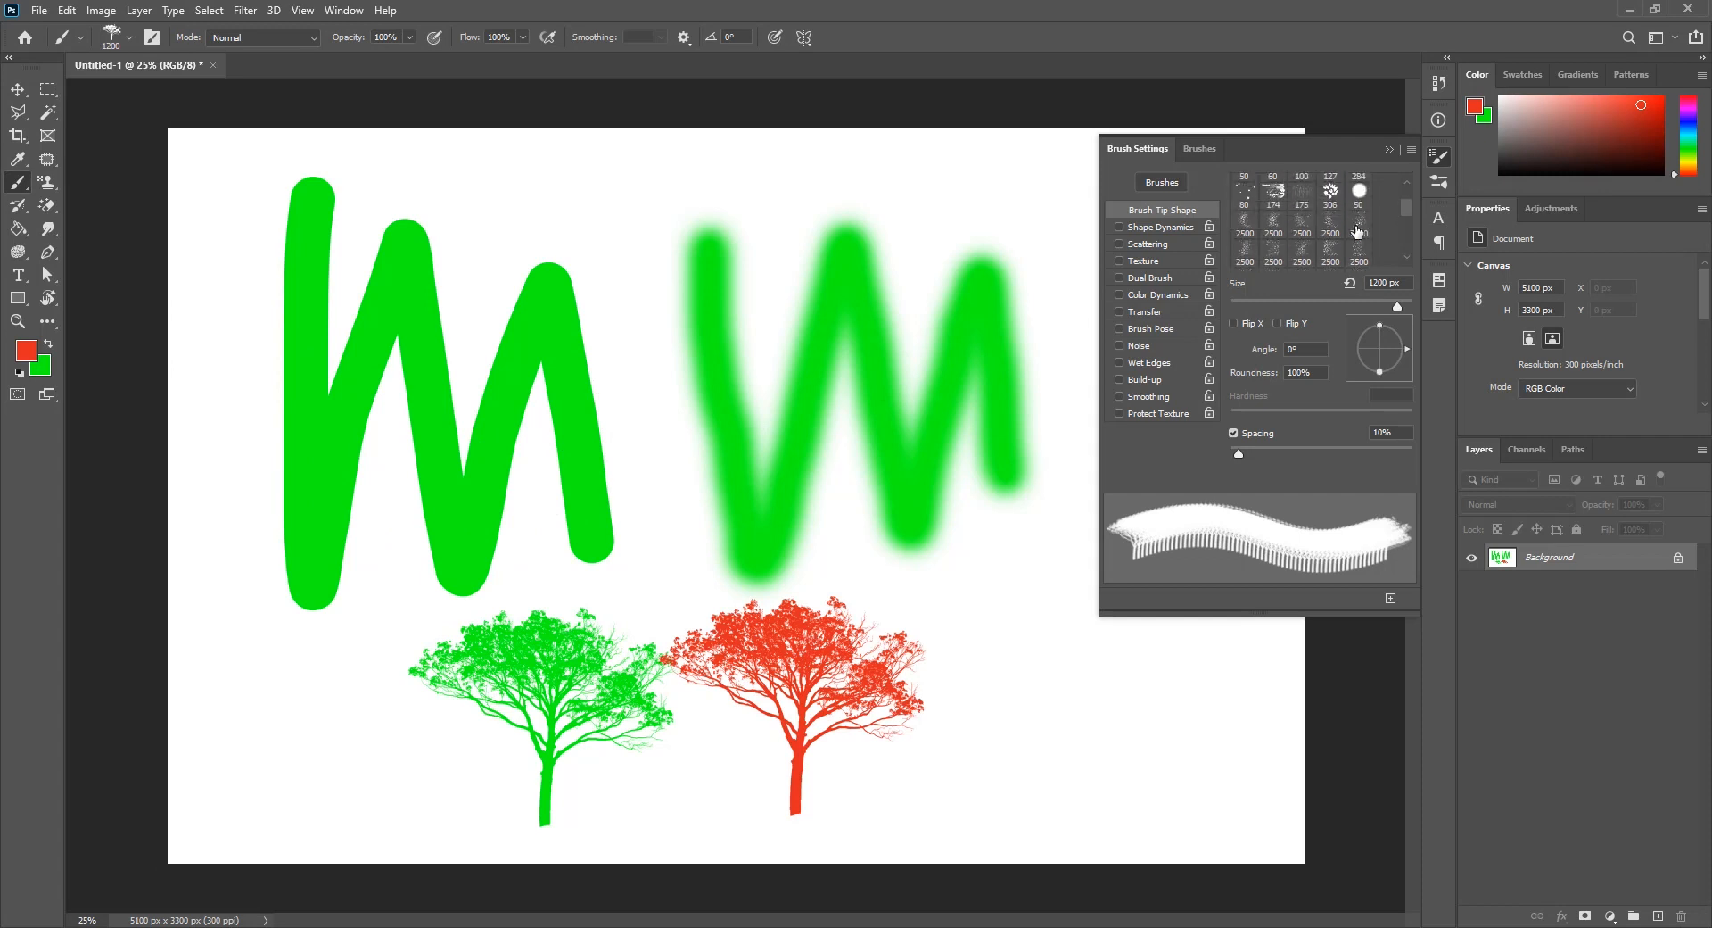
pyautogui.scroll(-1, 1357, 231)
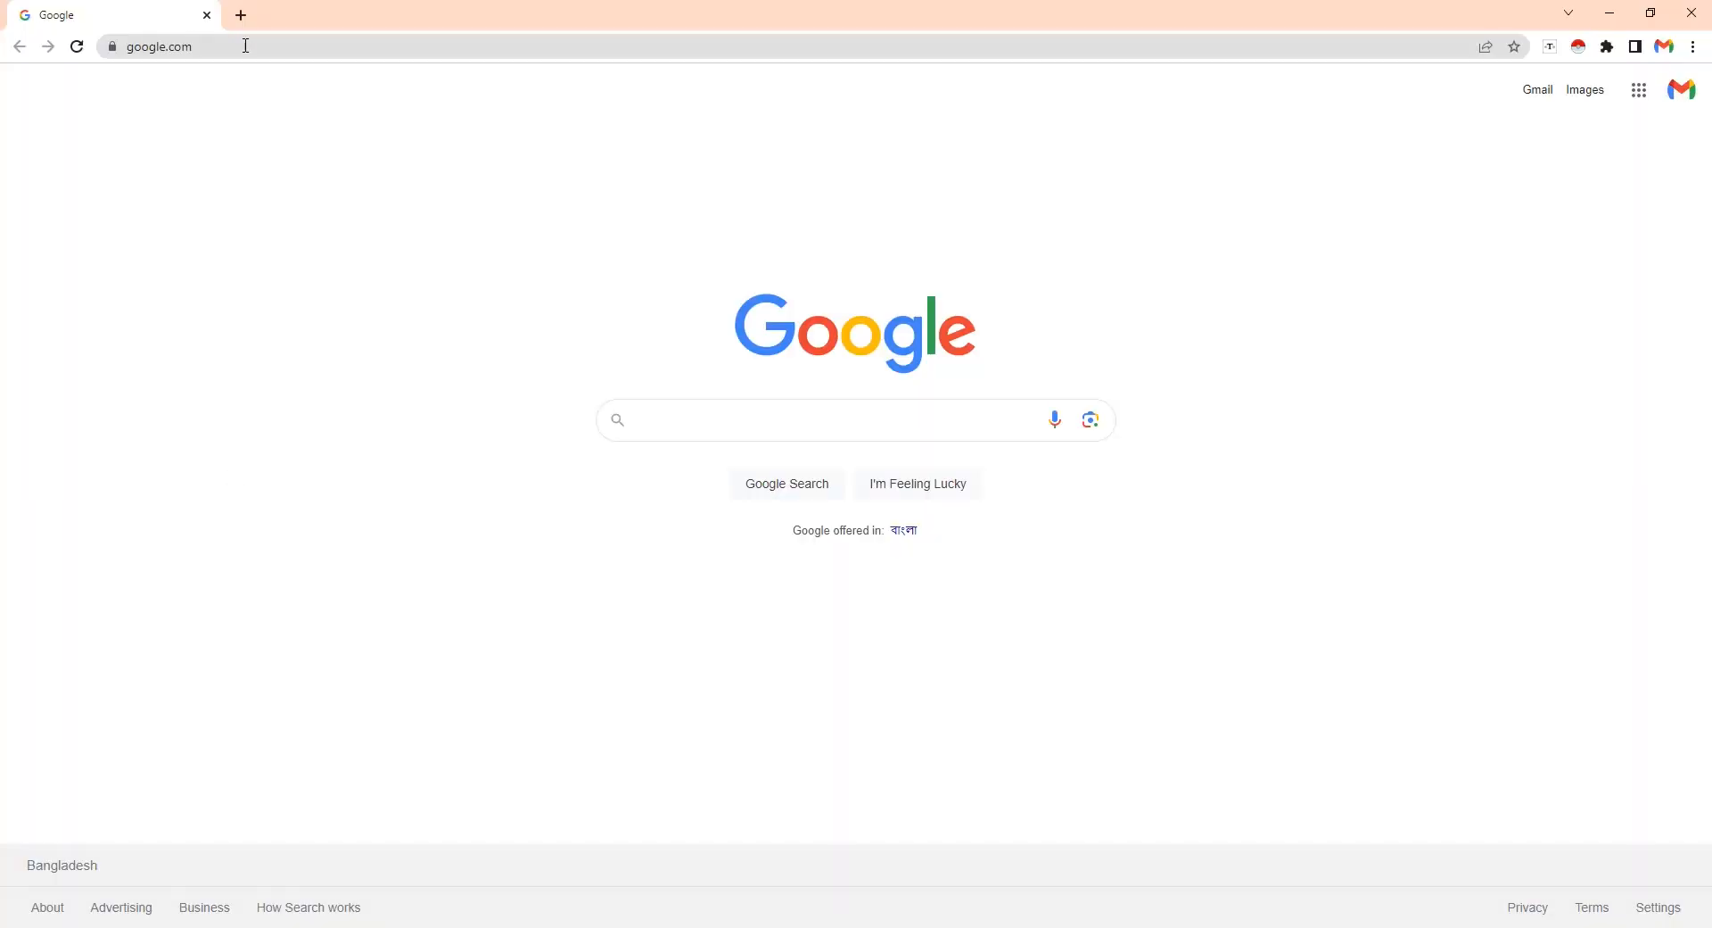
# Step: Switch to Chrome, search for brusheezy and open the Brusheezy website
pyautogui.click(245, 45)
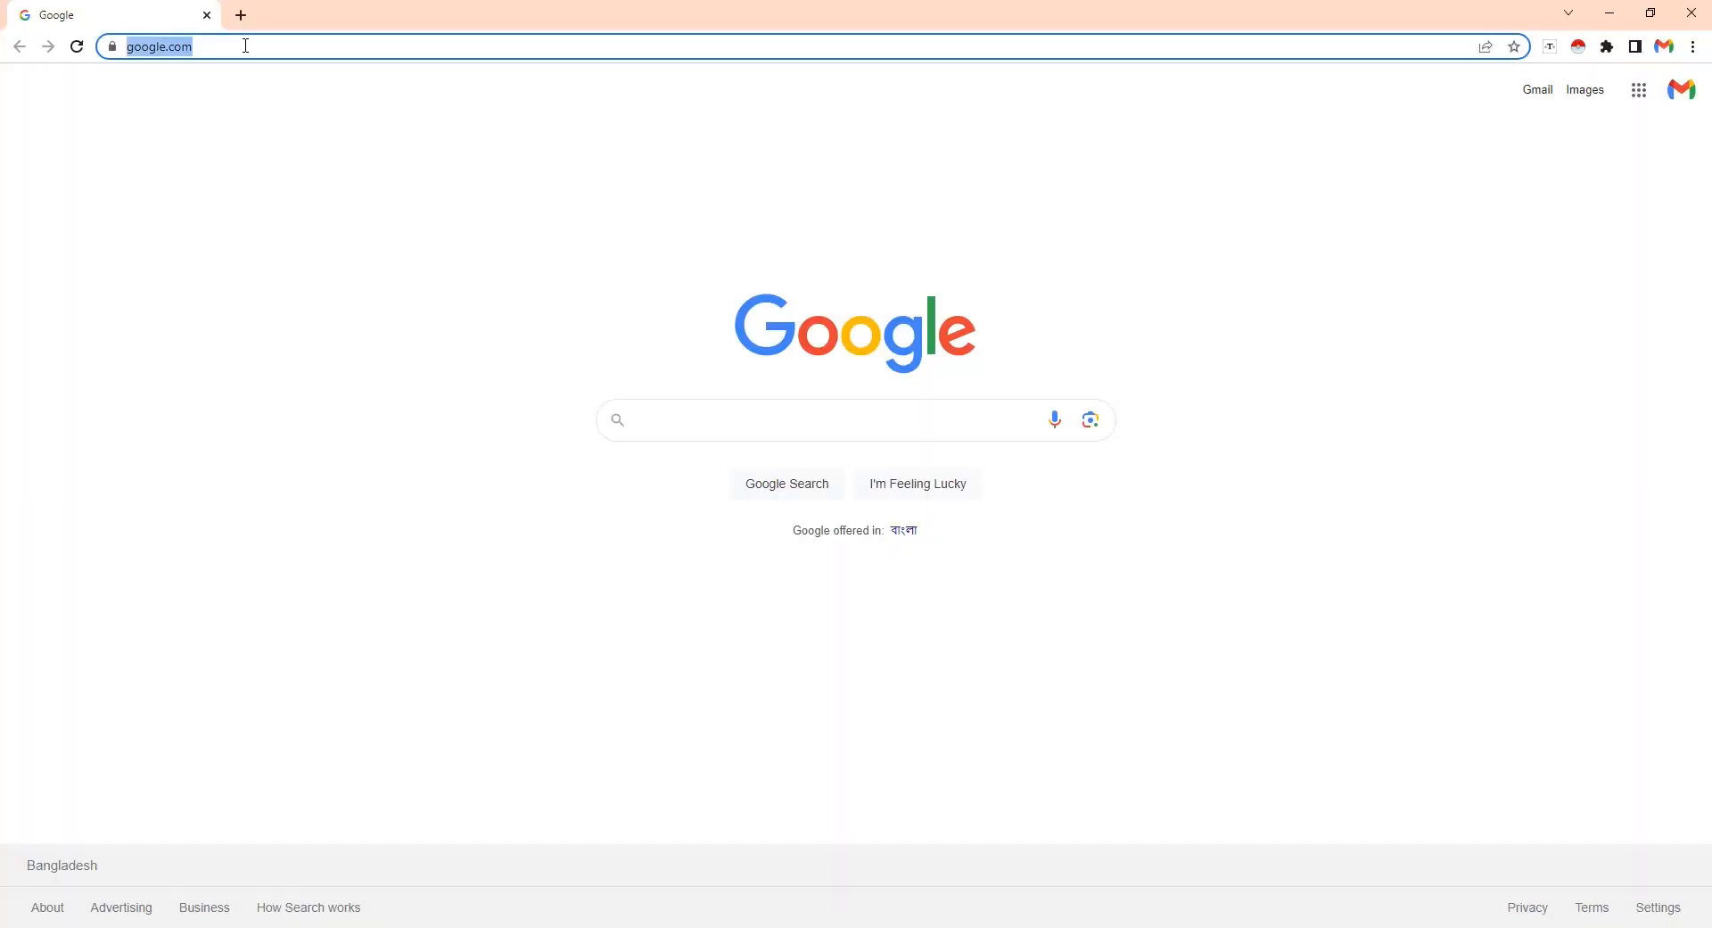
pyautogui.write('b')
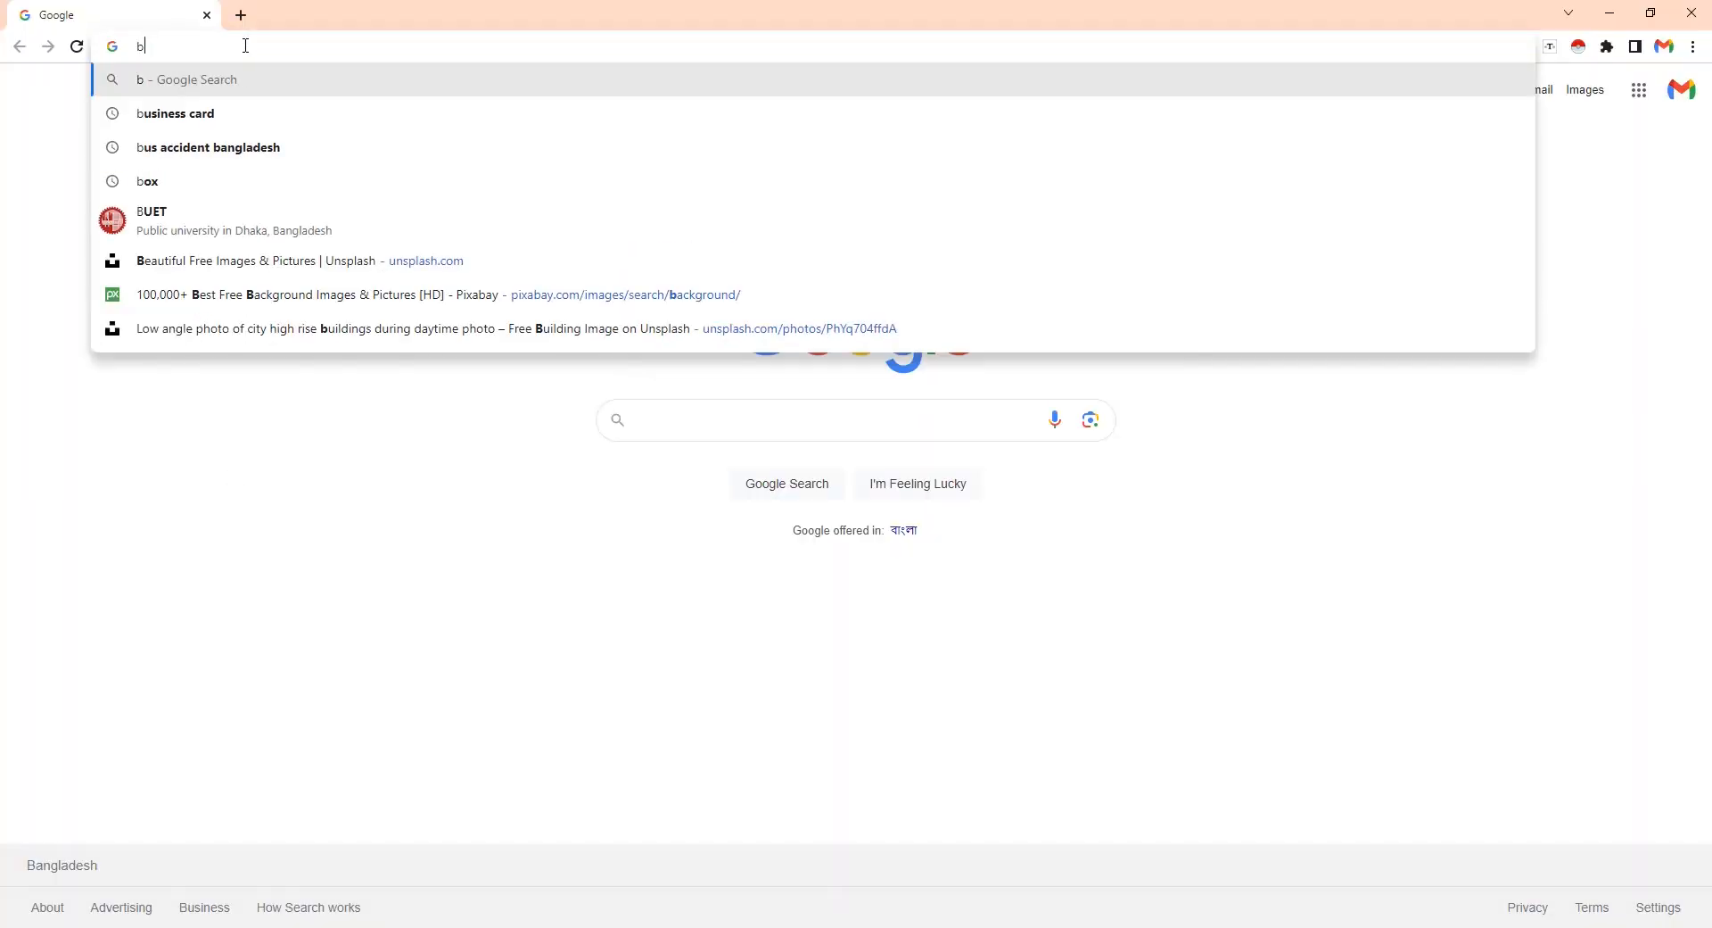
pyautogui.write('rush')
pyautogui.press('Down')
pyautogui.press('Down')
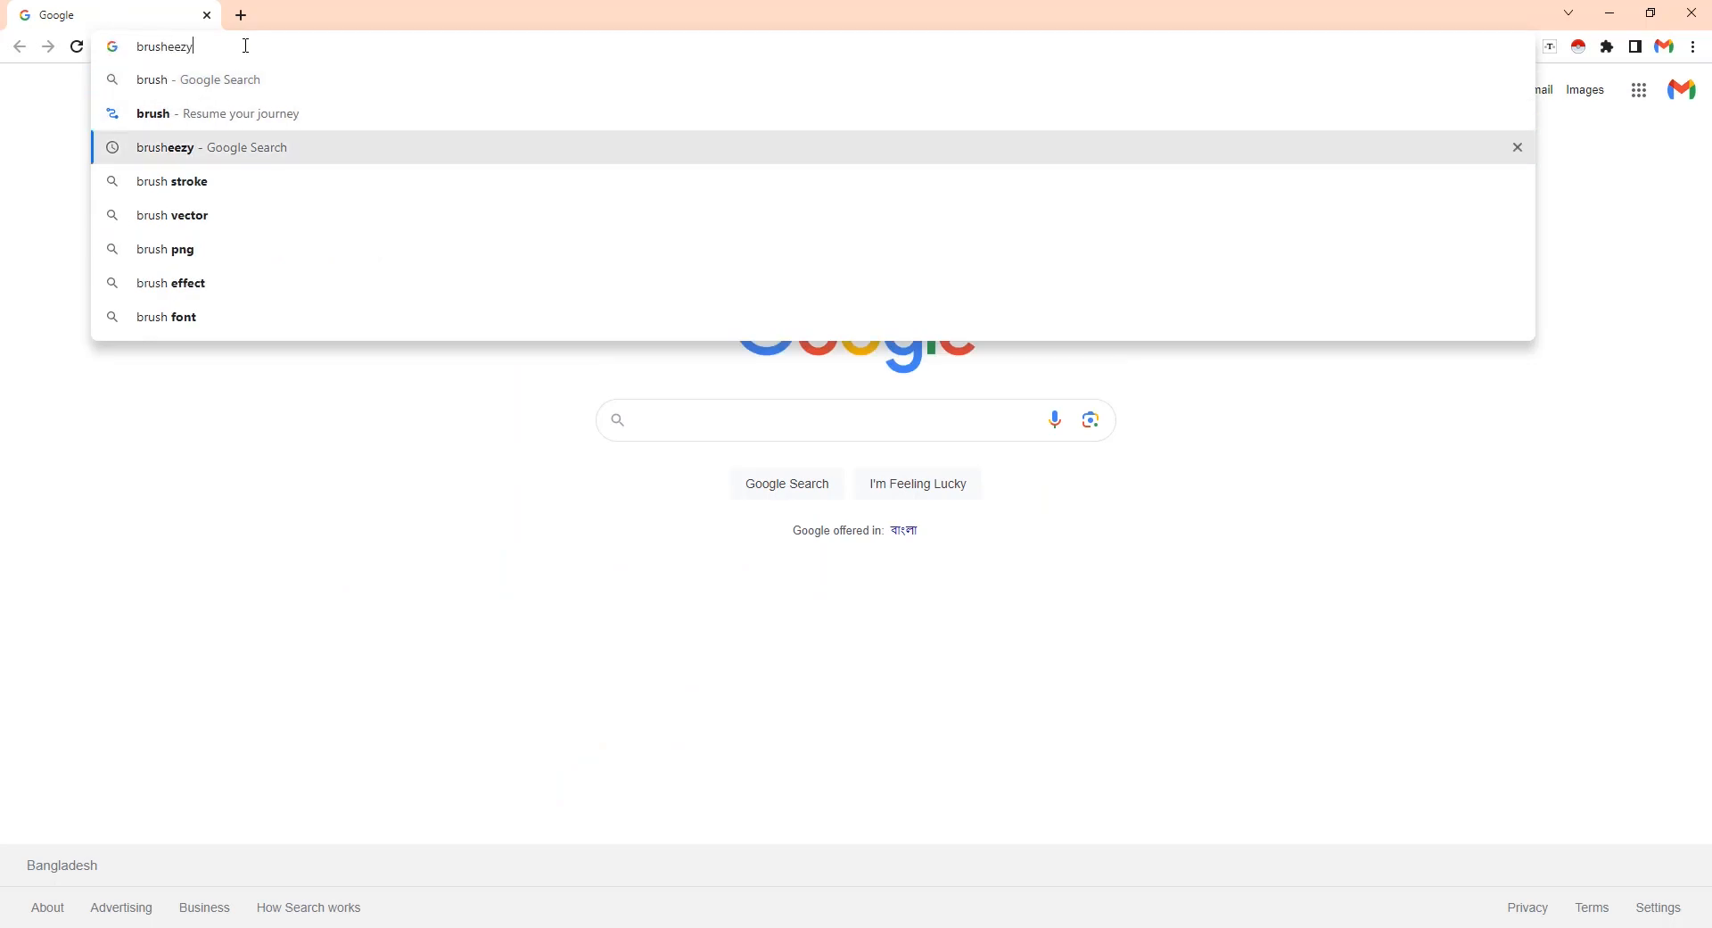
pyautogui.press('Return')
pyautogui.click(319, 283)
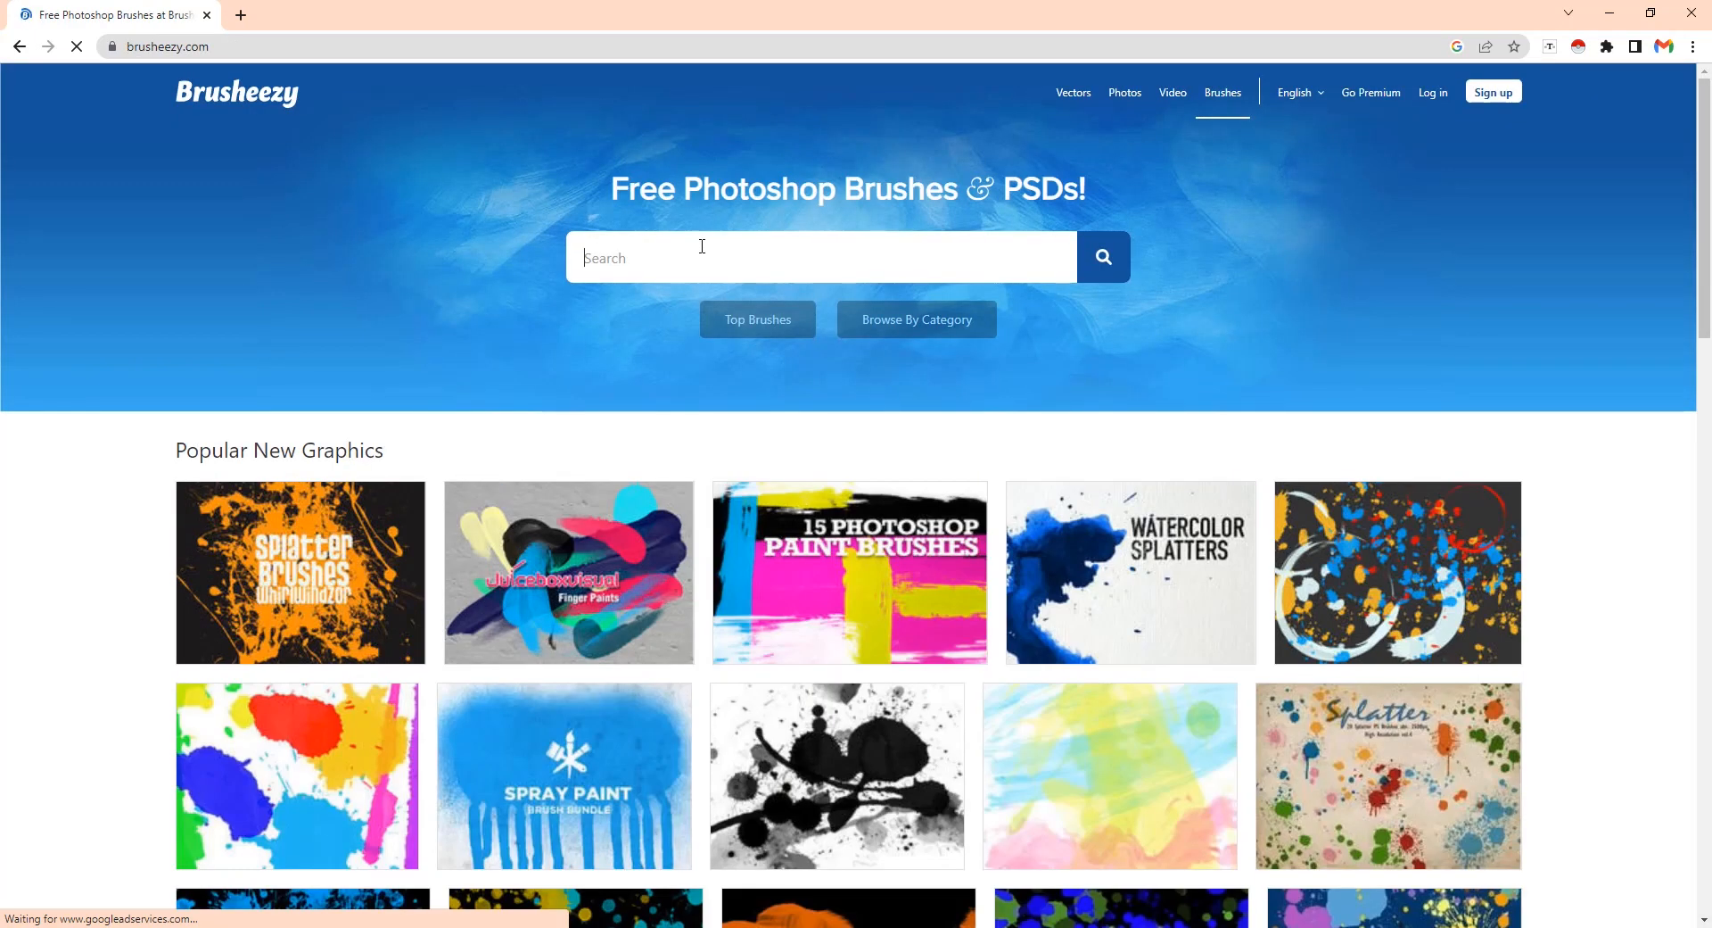
# Step: Search the Brusheezy site for grass brushes
pyautogui.click(702, 246)
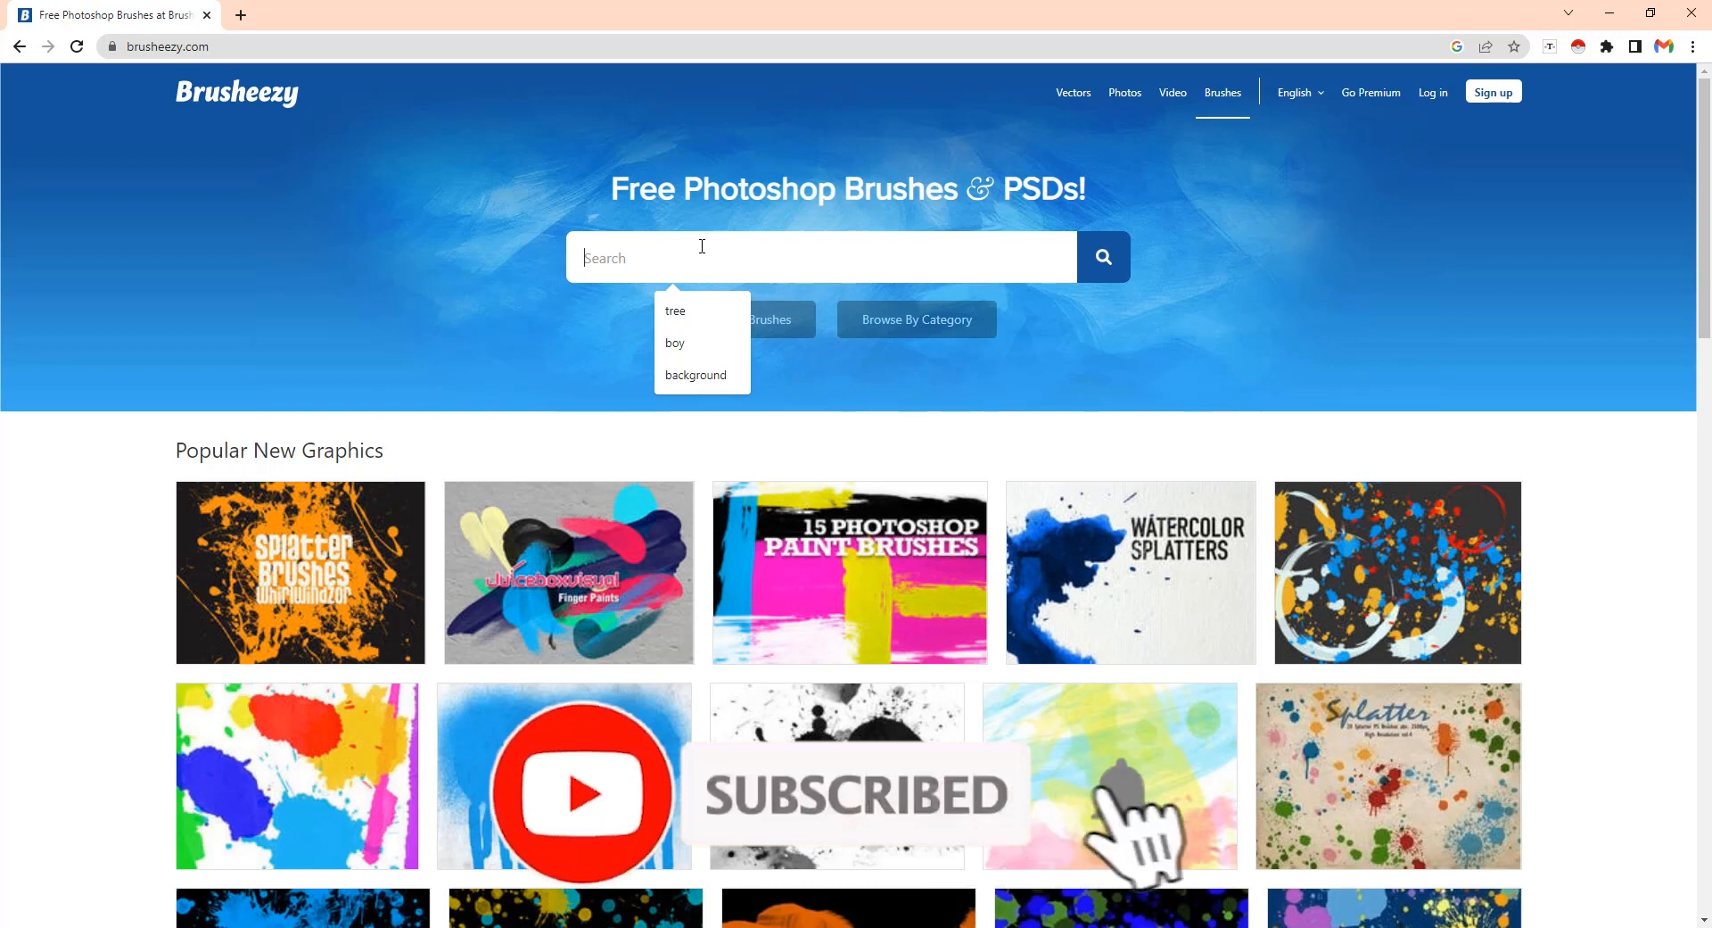
pyautogui.write('grass')
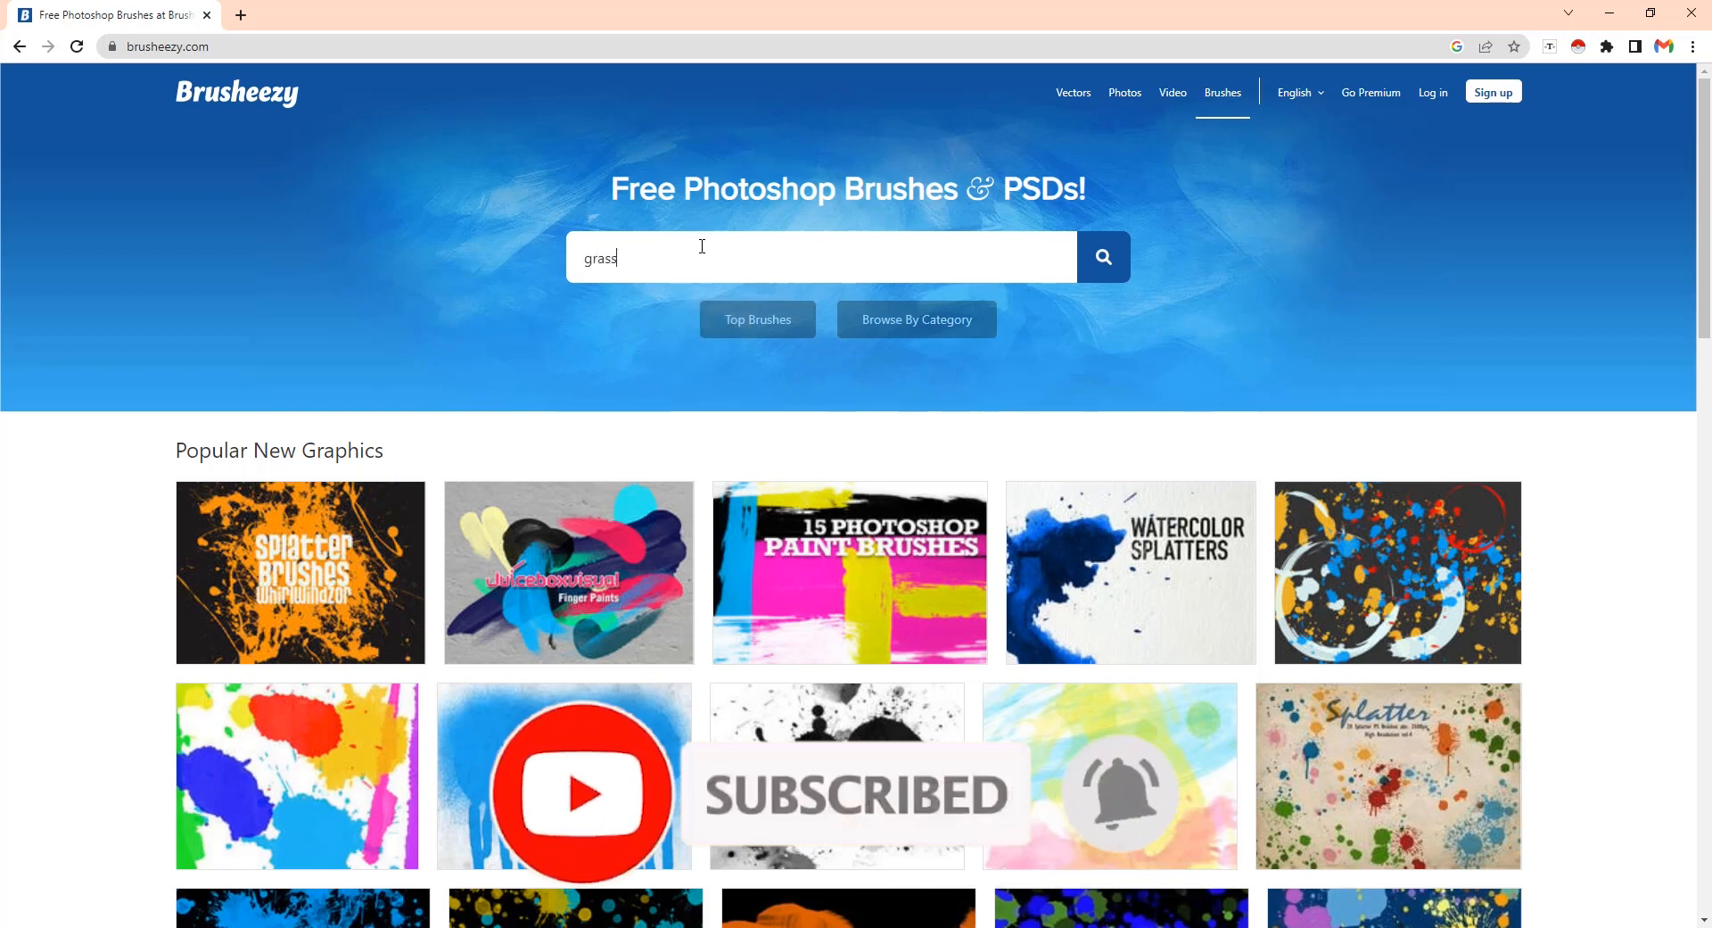
pyautogui.press('Return')
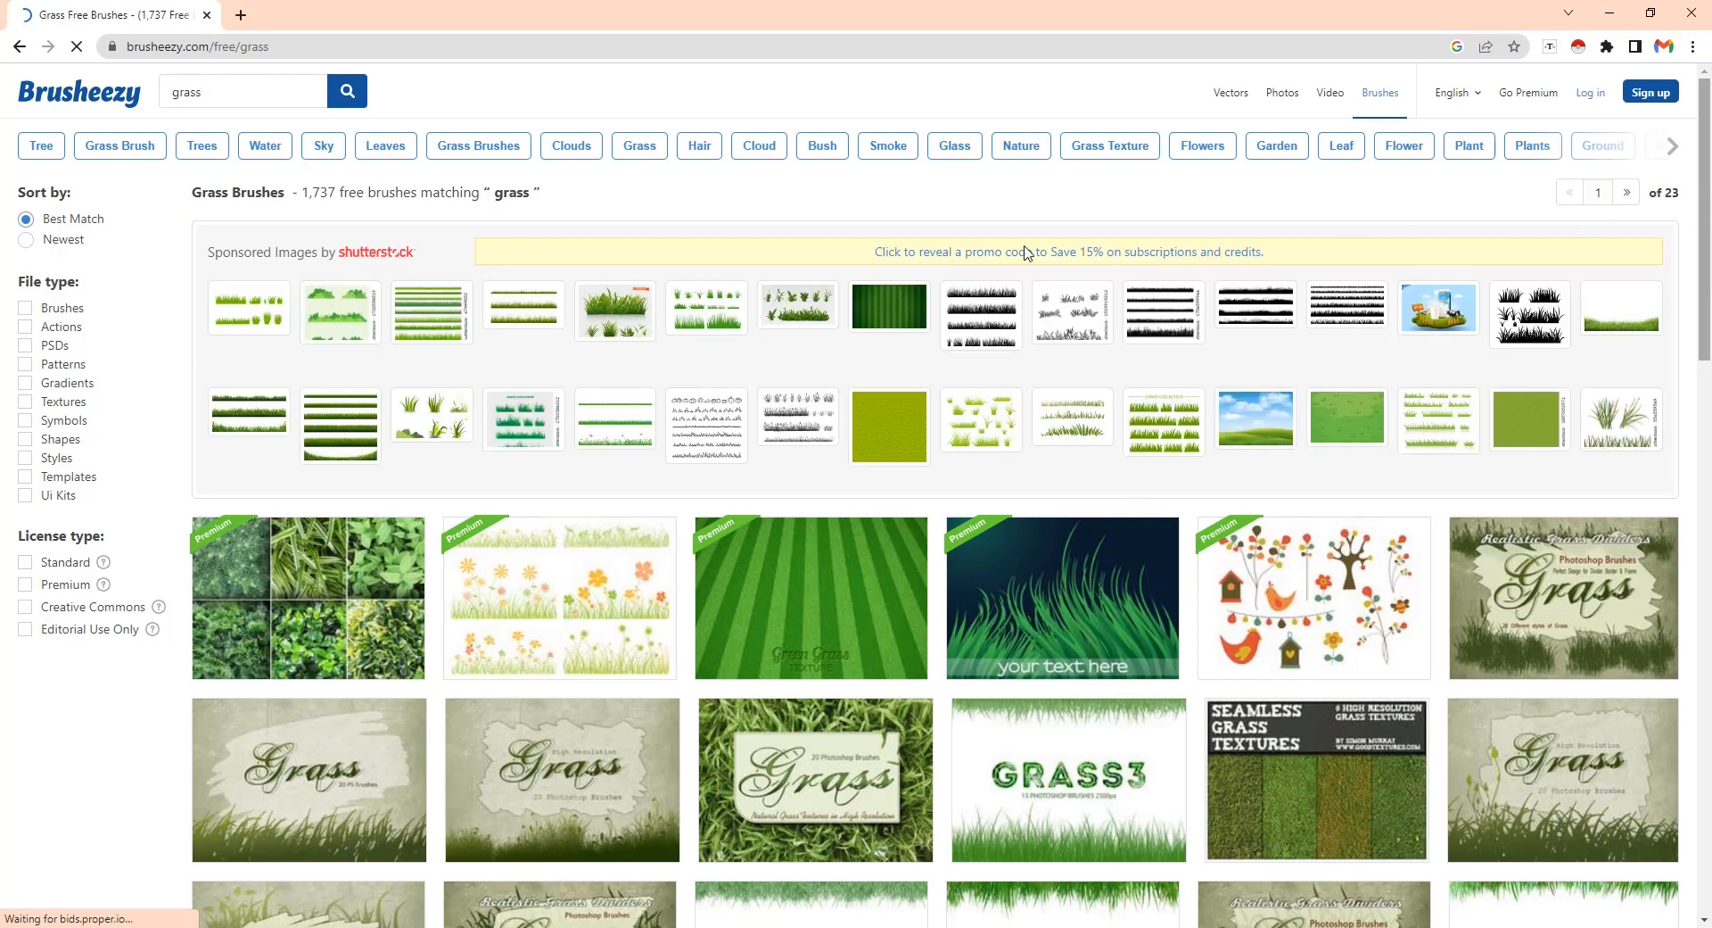
# Step: Open the Grass Photoshop Brushes 3 pack from the results and download it for free
pyautogui.scroll(-1, 260, 599)
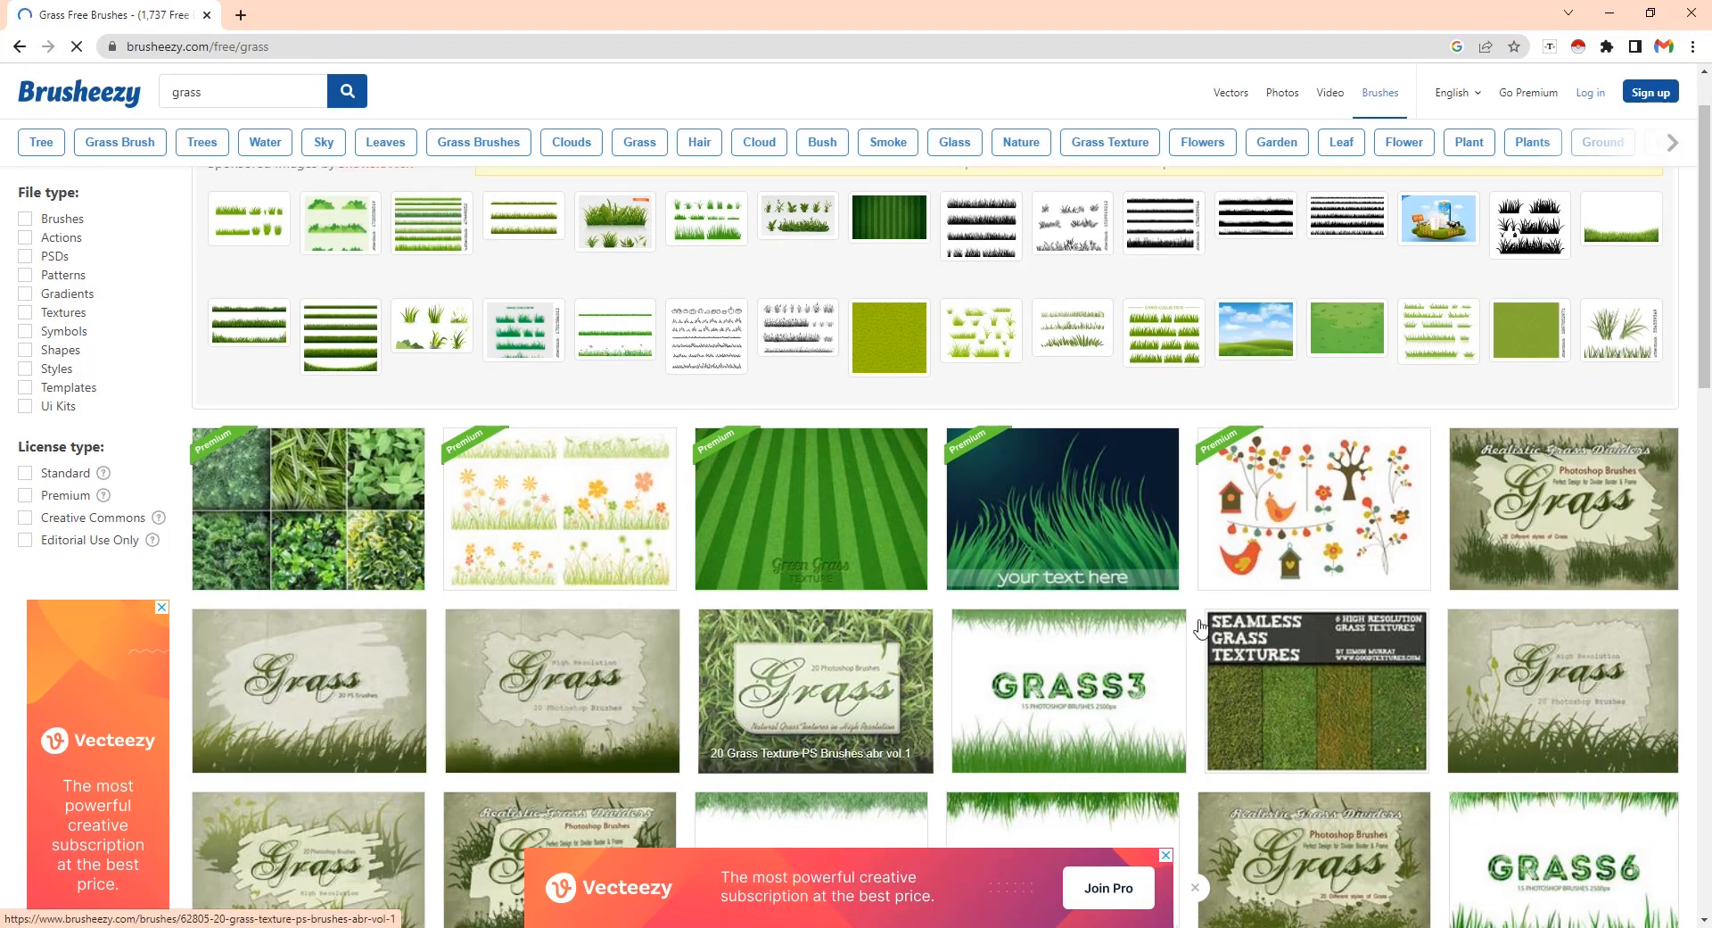
pyautogui.scroll(-1, 1186, 624)
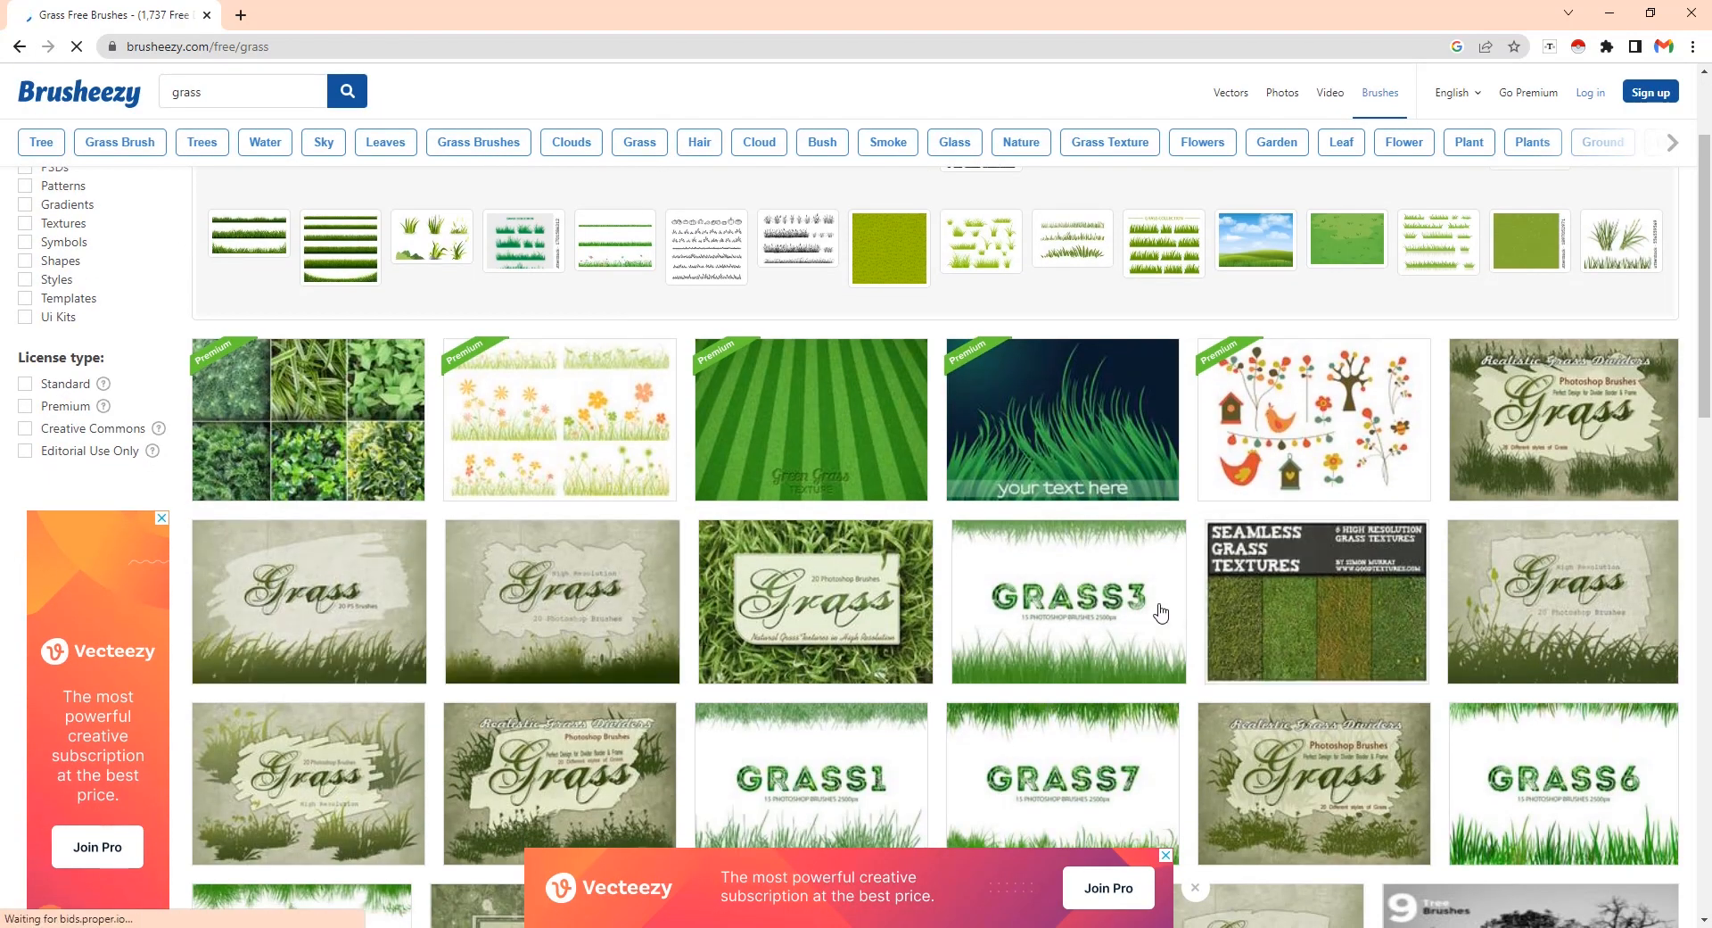
pyautogui.click(1110, 603)
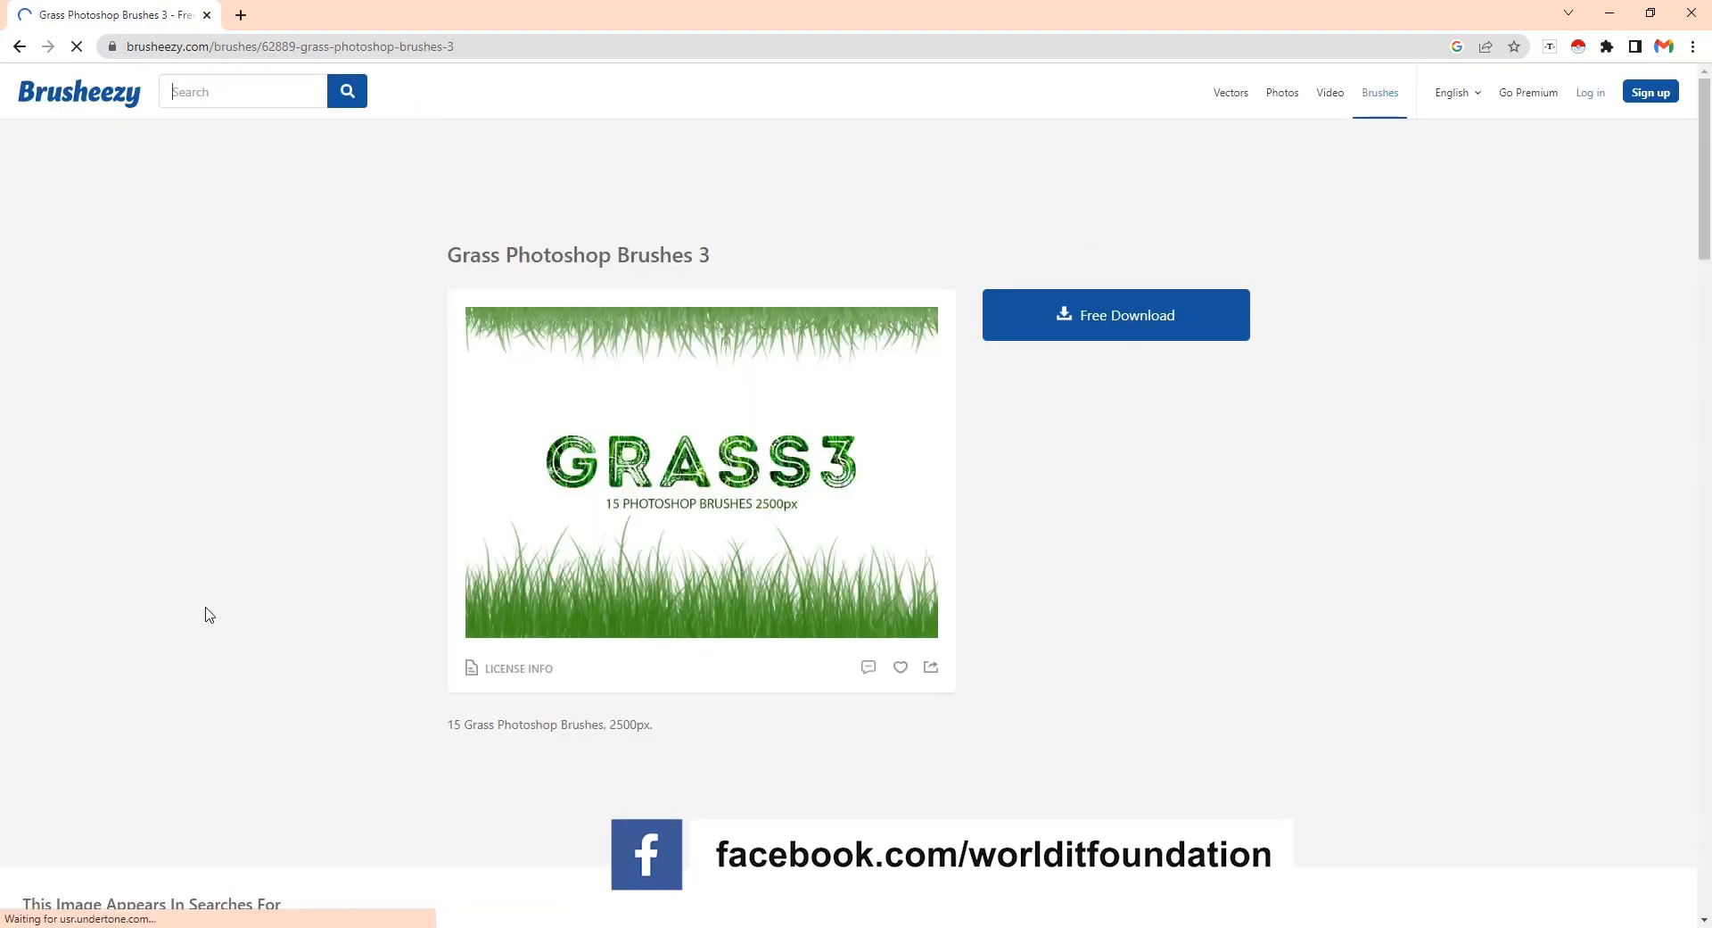
pyautogui.click(1097, 329)
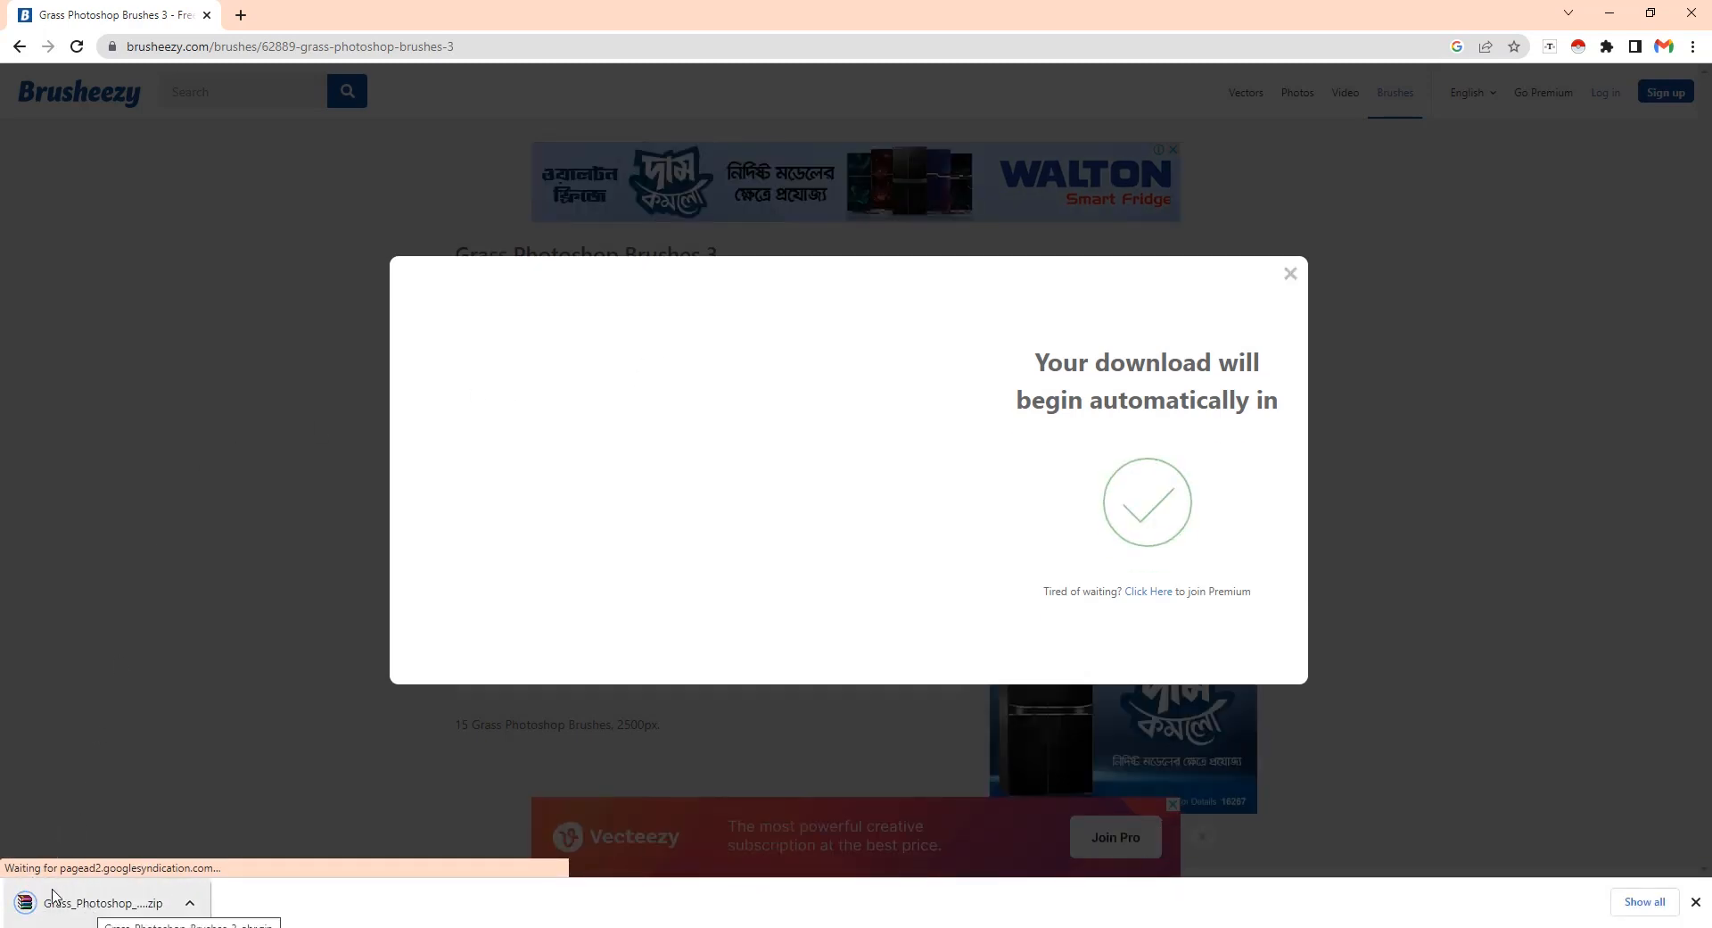
# Step: Open the downloaded grass brush archive and load its ABR brush file into Photoshop
pyautogui.click(80, 903)
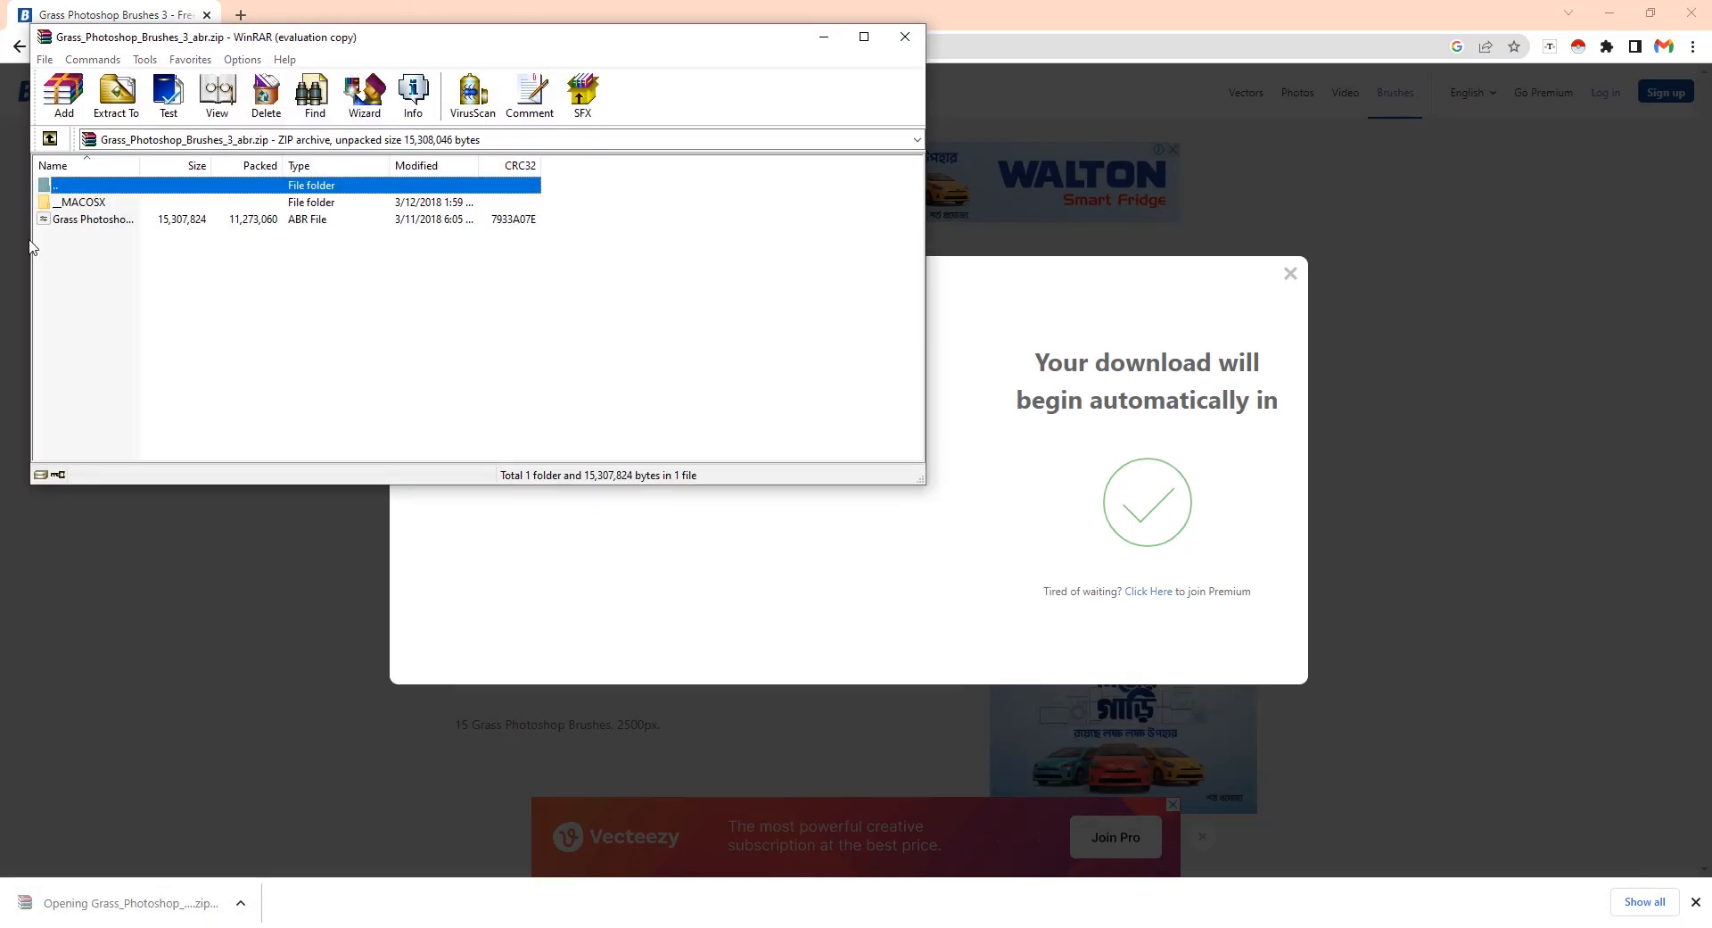
pyautogui.click(618, 191)
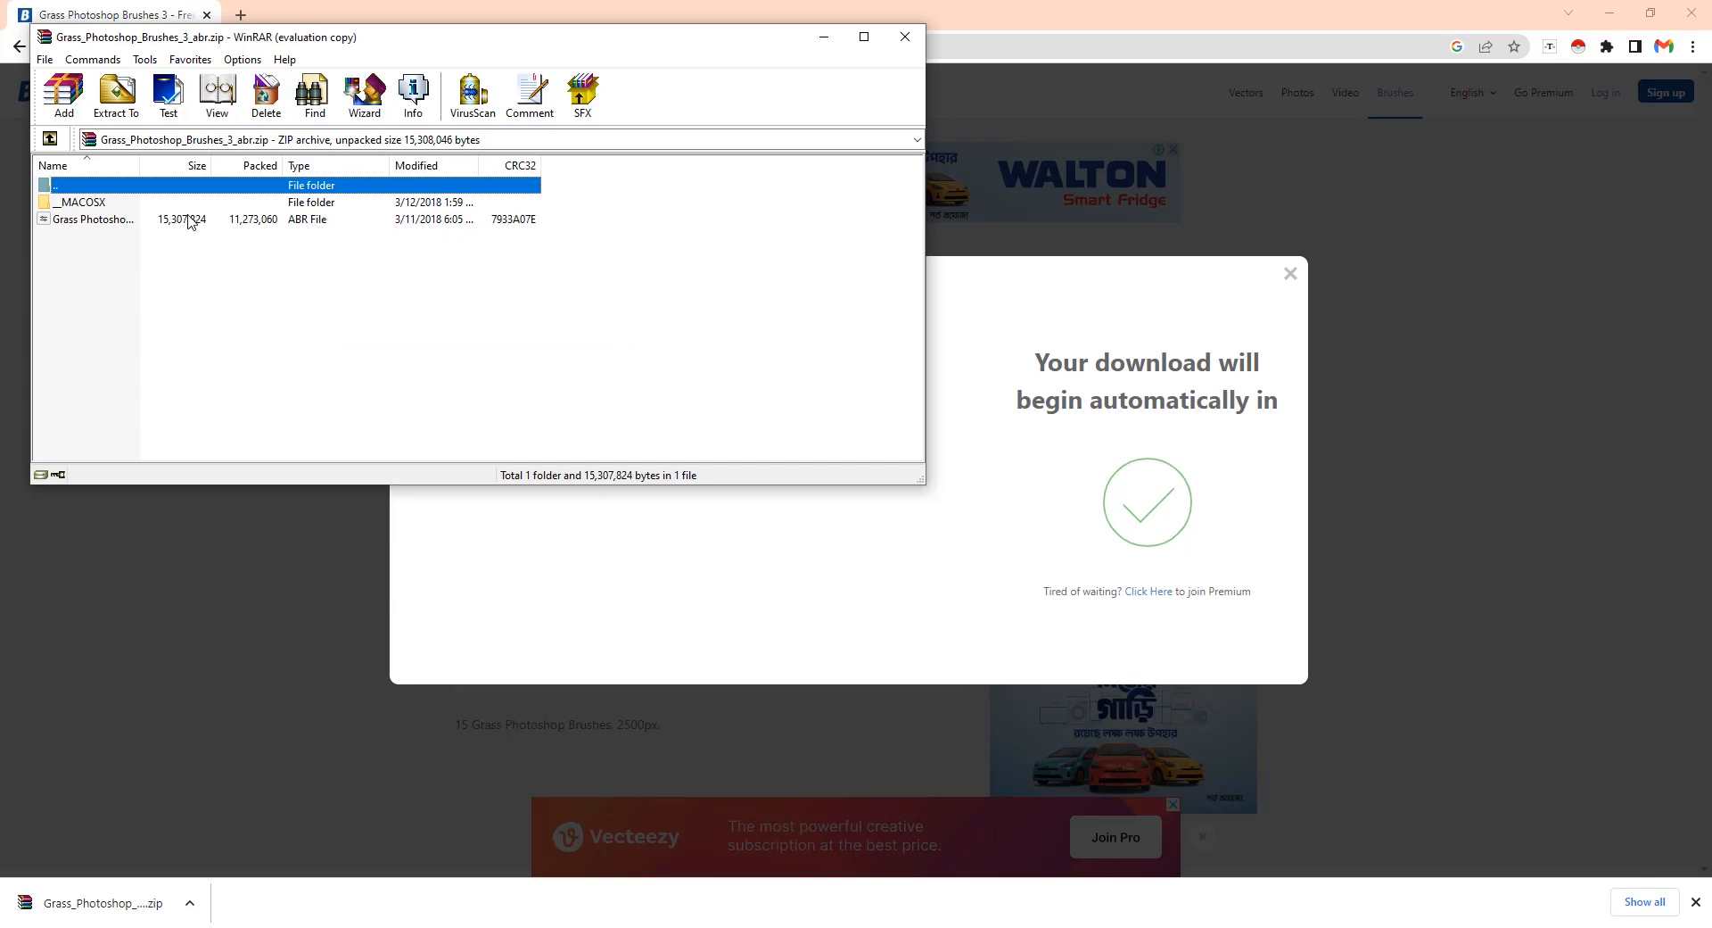
pyautogui.click(81, 221)
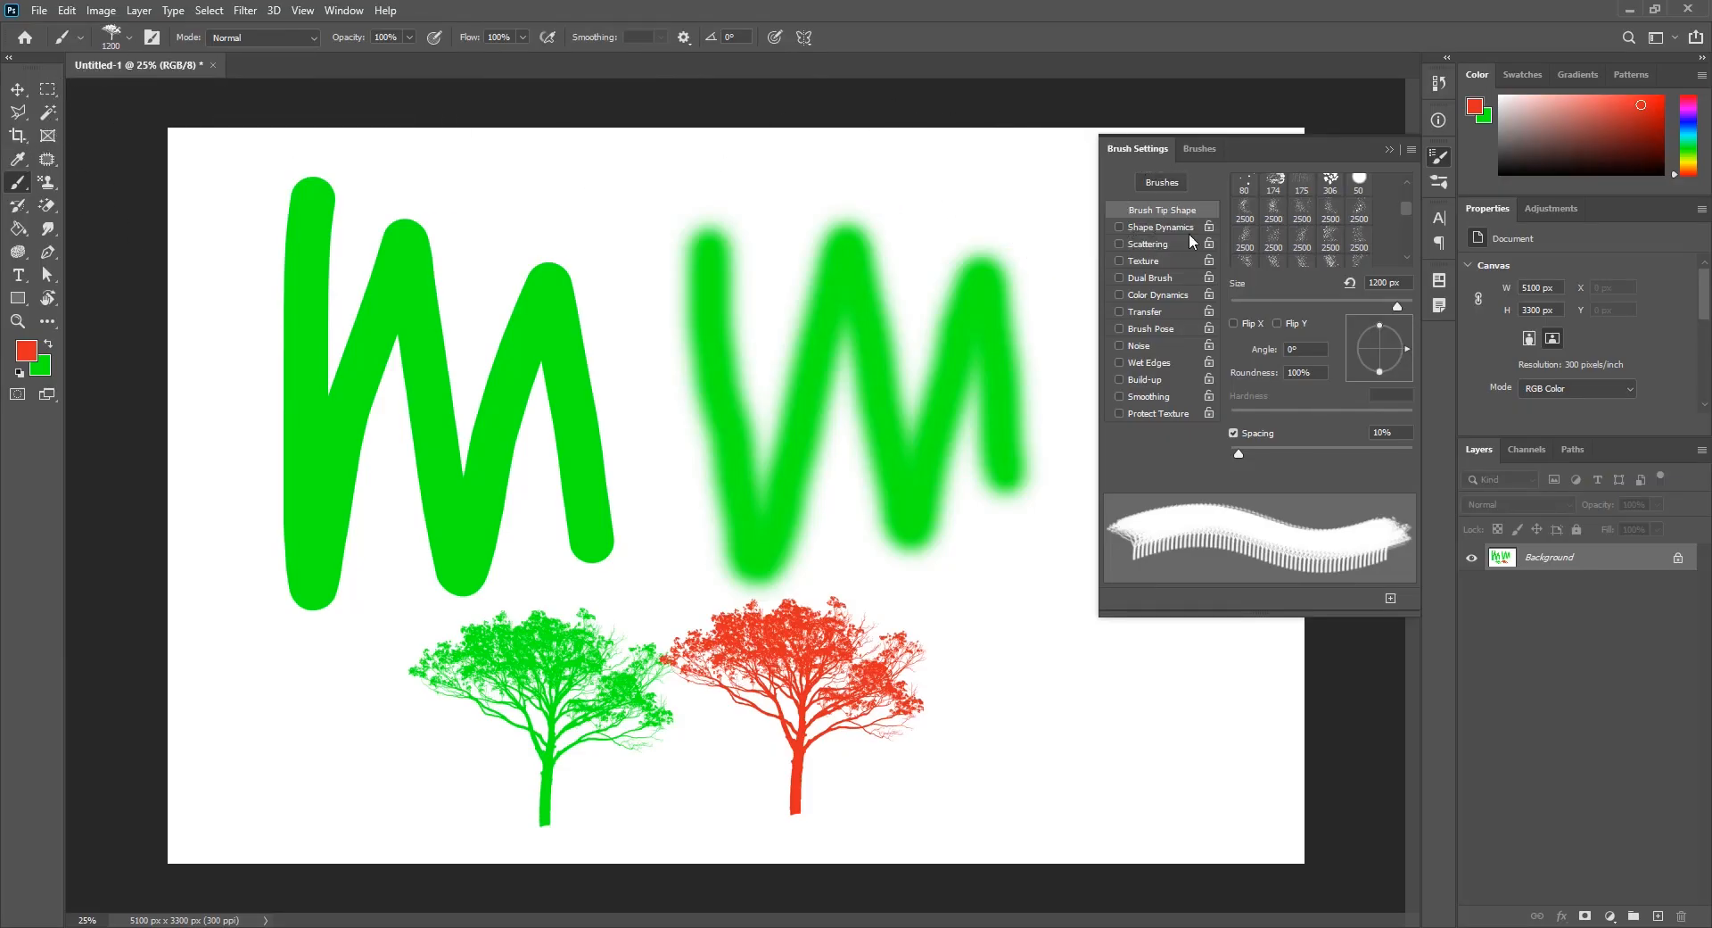
# Step: Stamp green grass along the bottom edge of the canvas with a 2500 px grass brush, using green as the foreground colour
pyautogui.scroll(-5, 1326, 219)
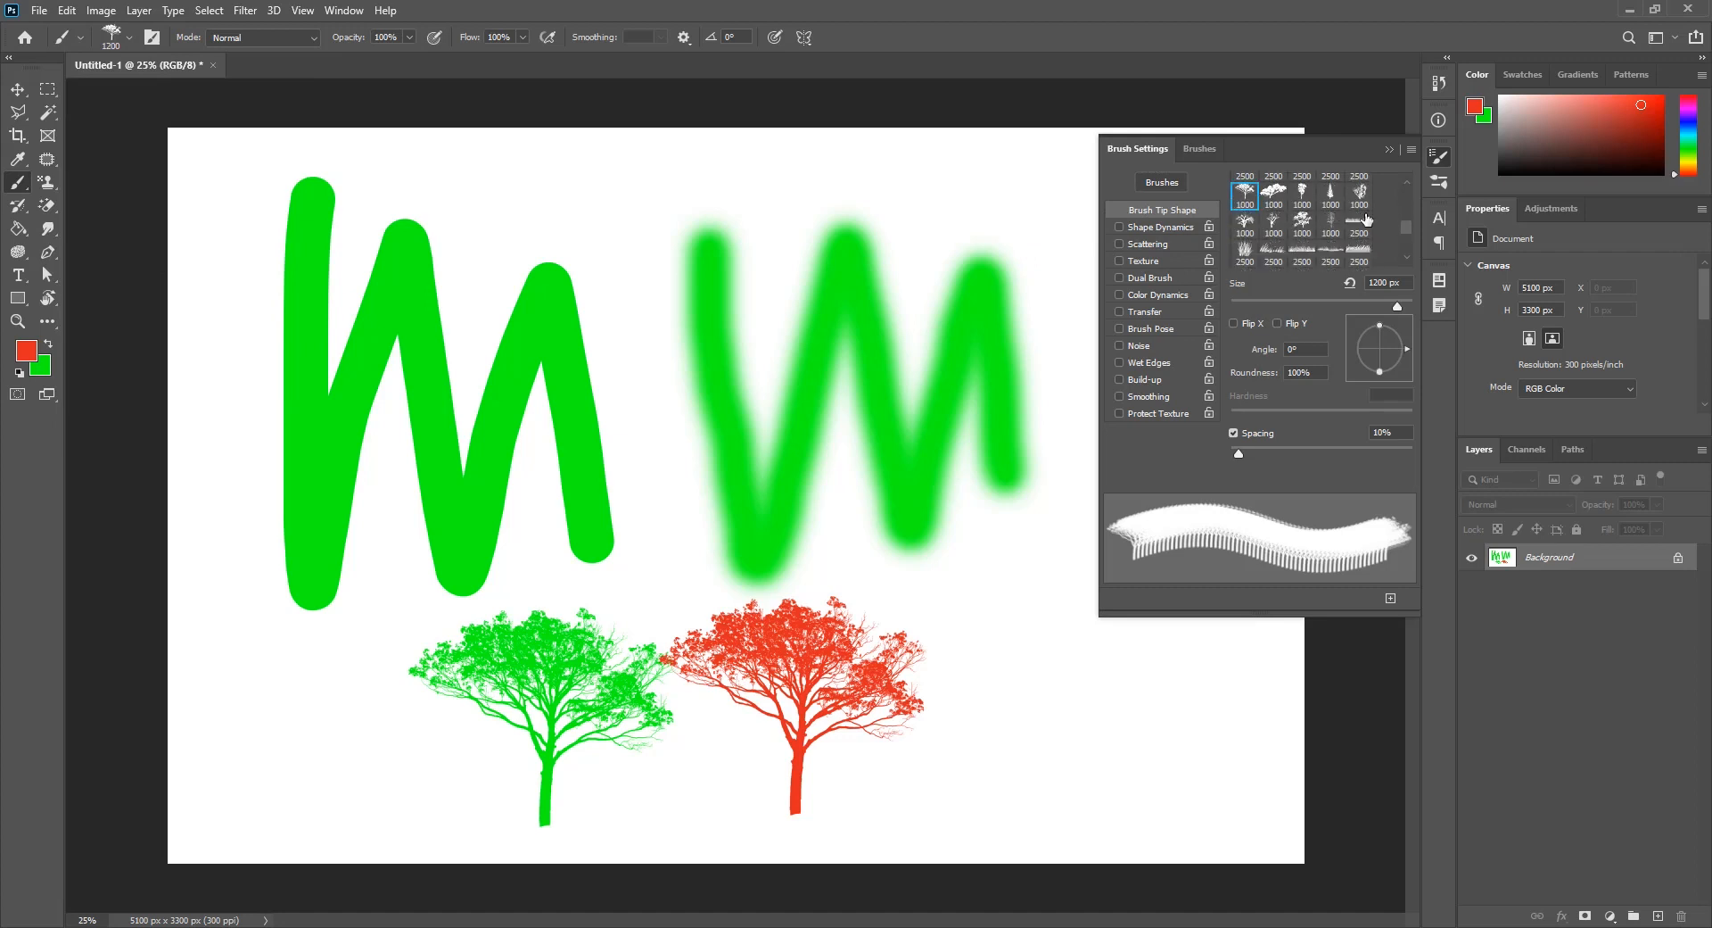
pyautogui.click(1364, 220)
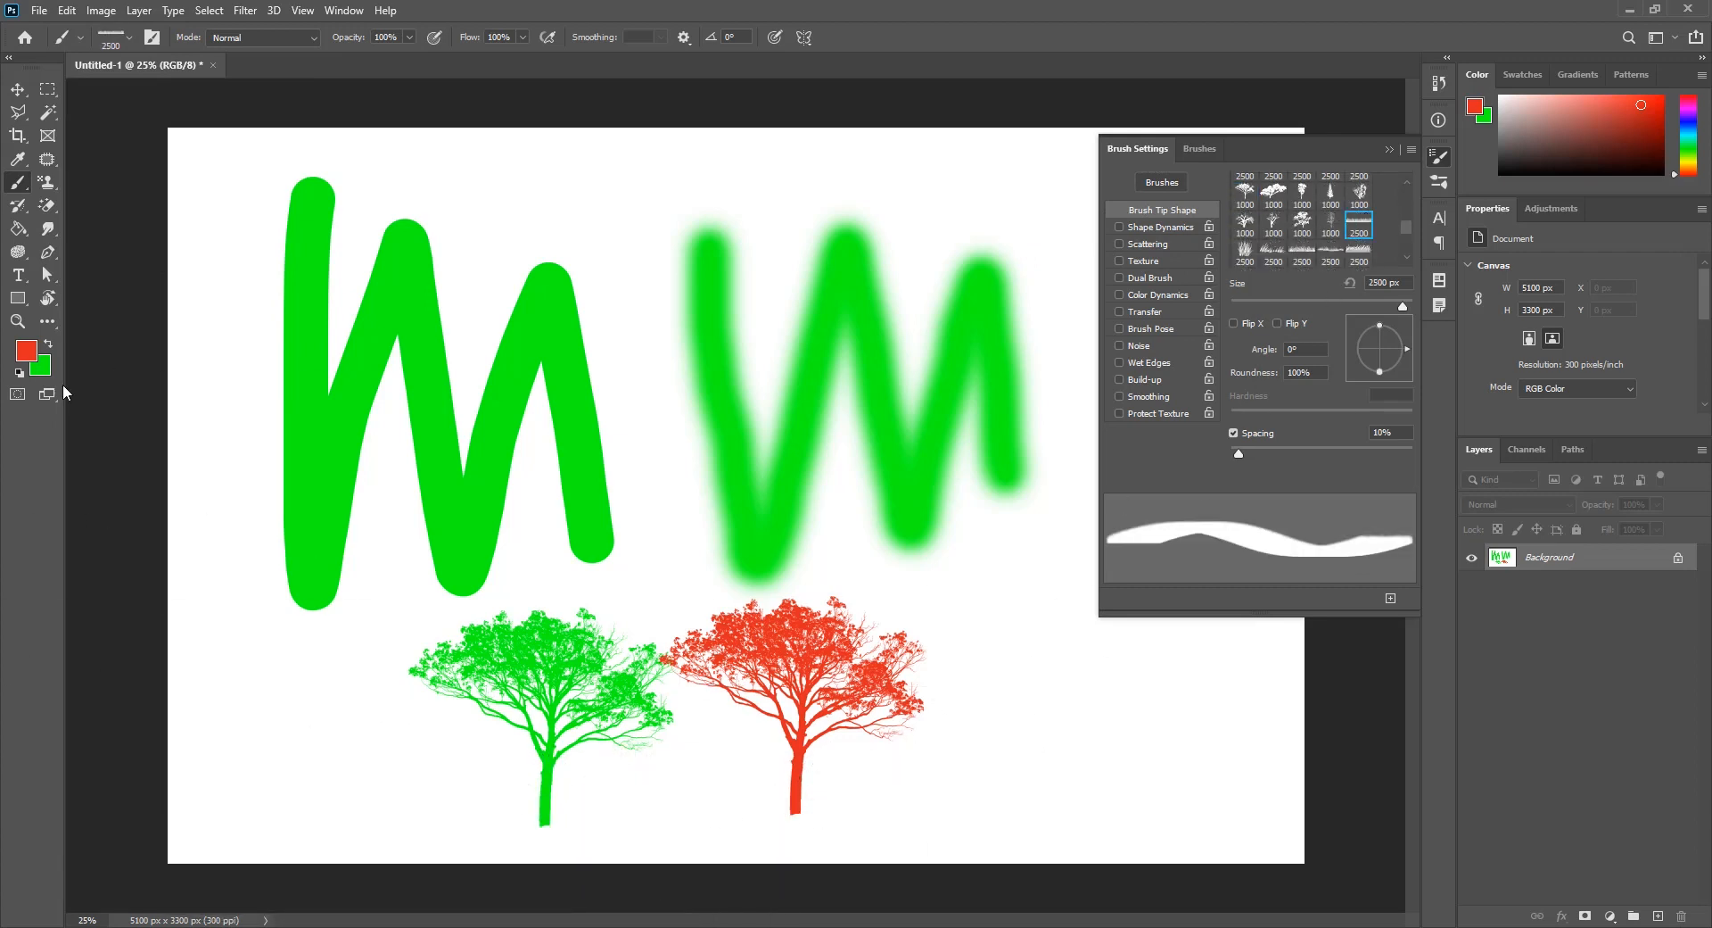
pyautogui.click(50, 346)
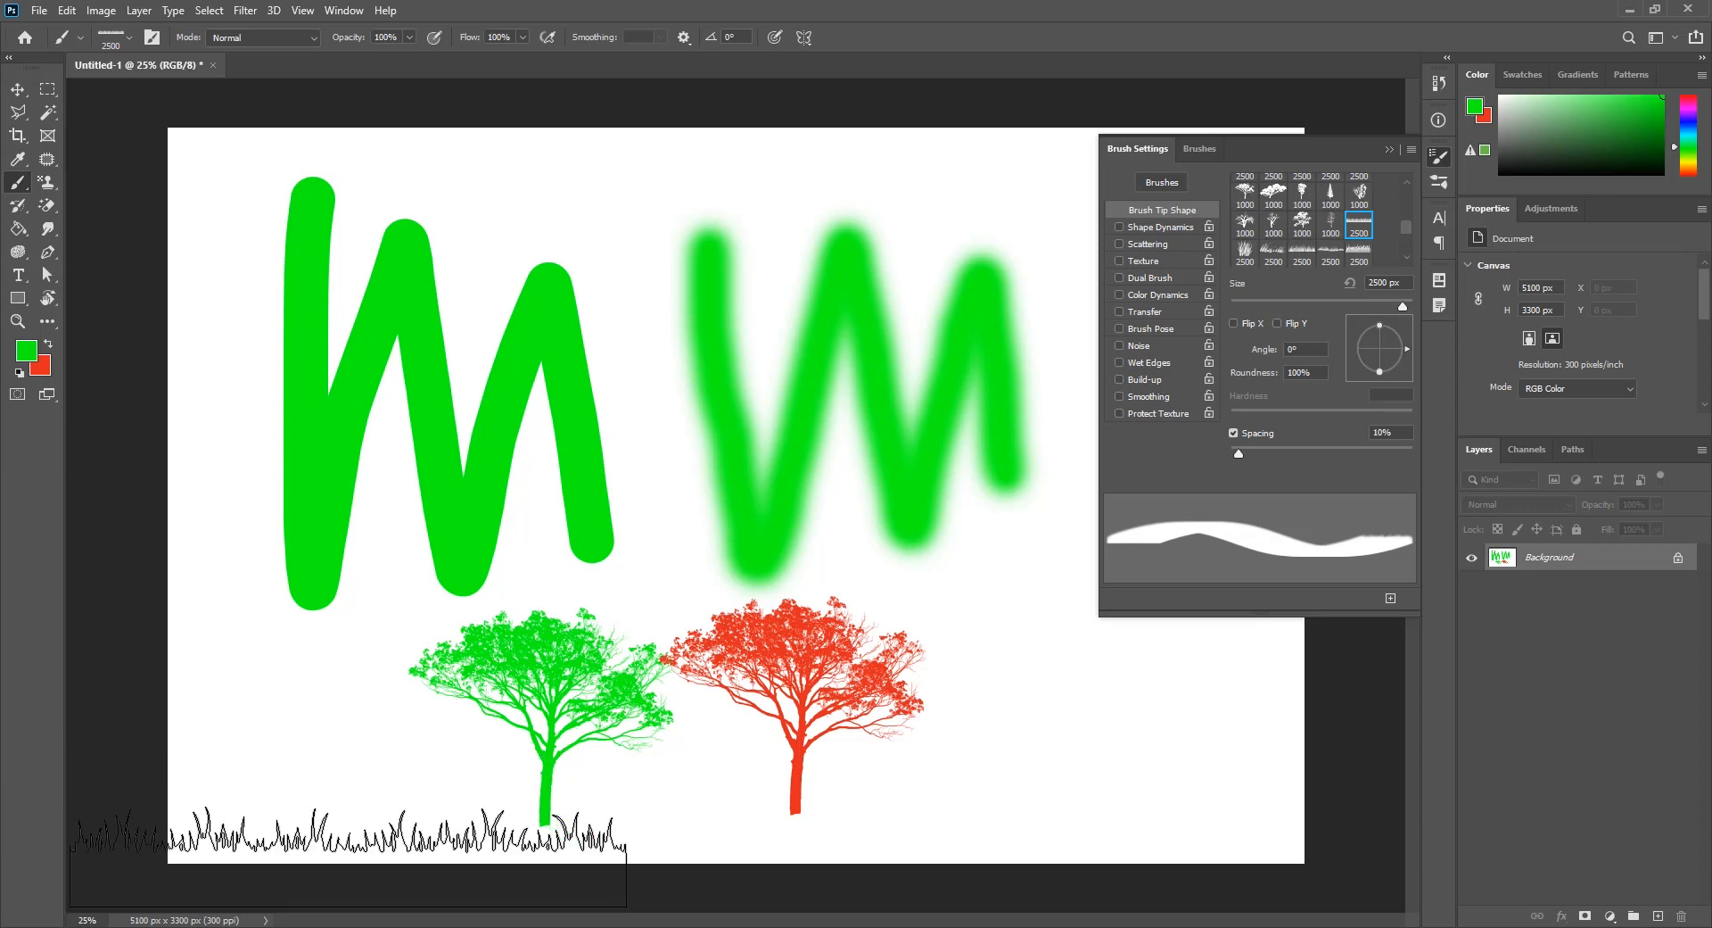
pyautogui.moveTo(408, 847)
pyautogui.mouseDown()
pyautogui.moveTo(831, 866)
pyautogui.moveTo(1149, 840)
pyautogui.mouseUp()
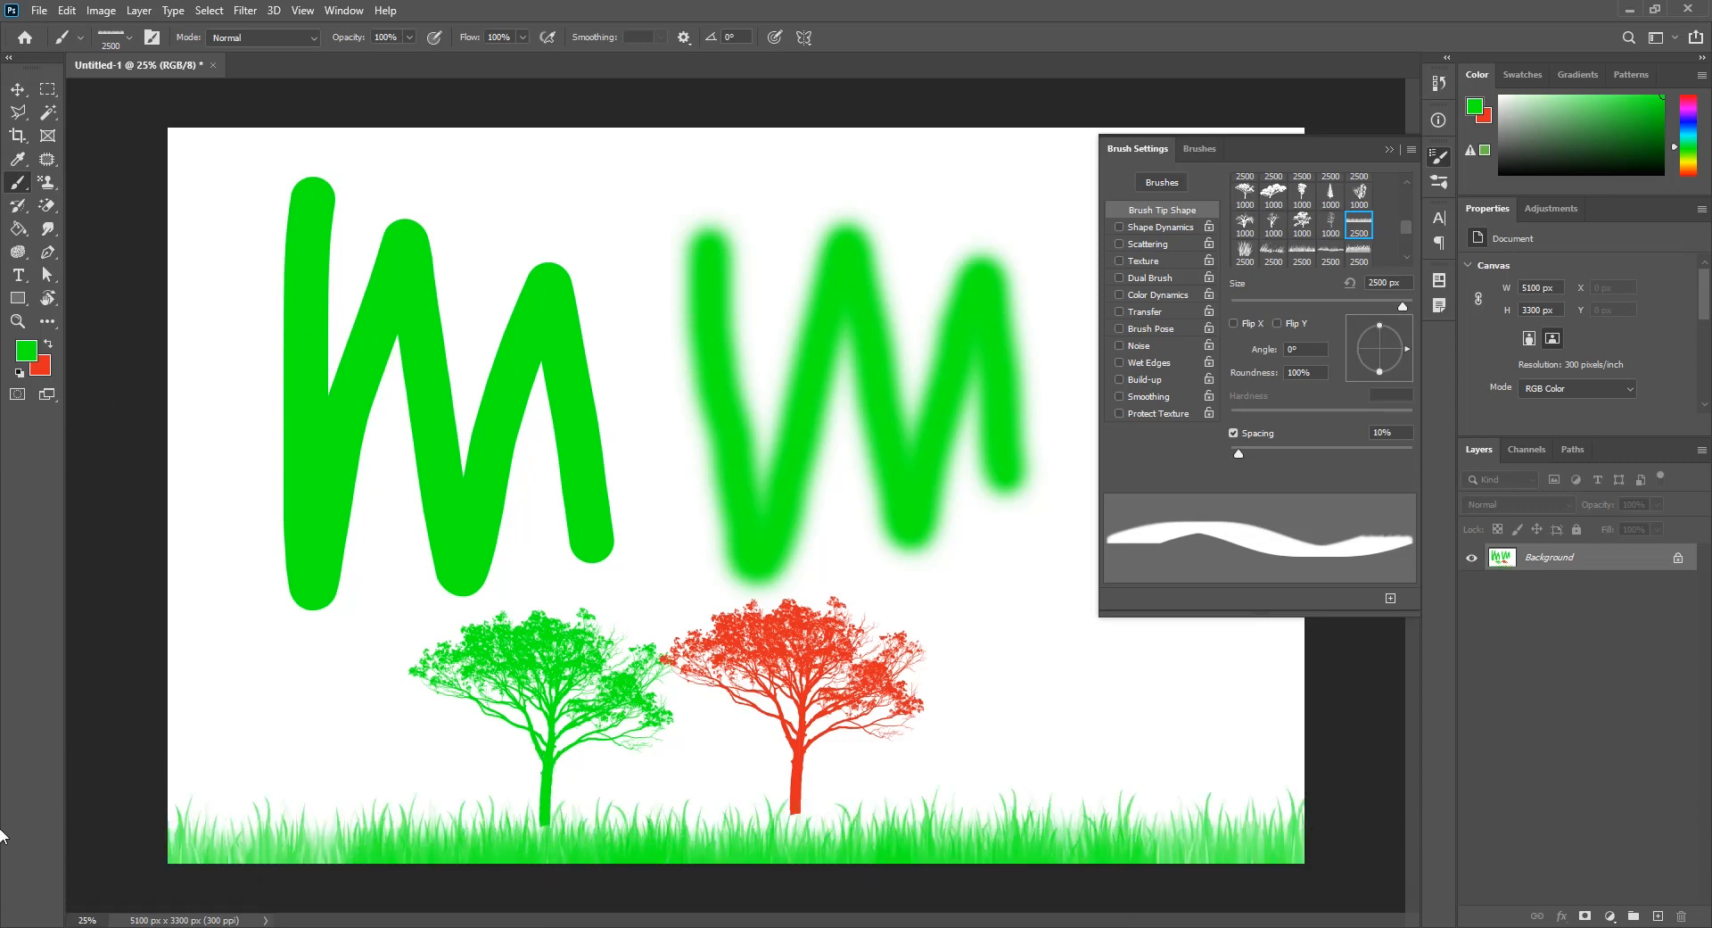
pyautogui.click(415, 838)
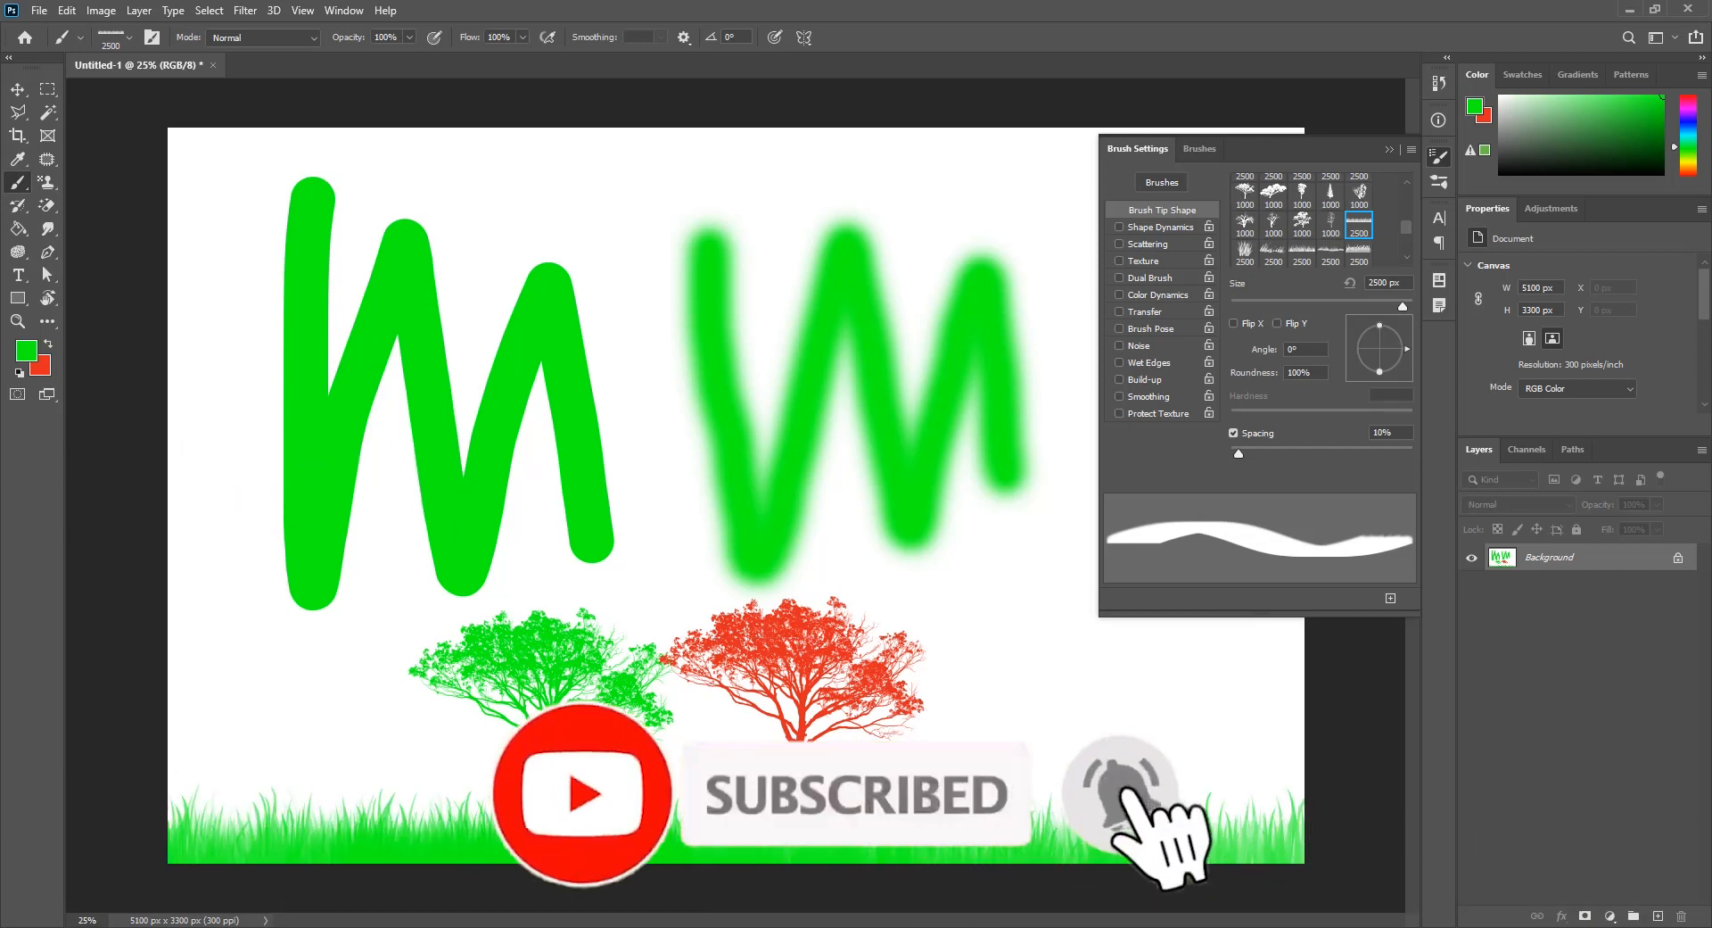
pyautogui.click(17, 90)
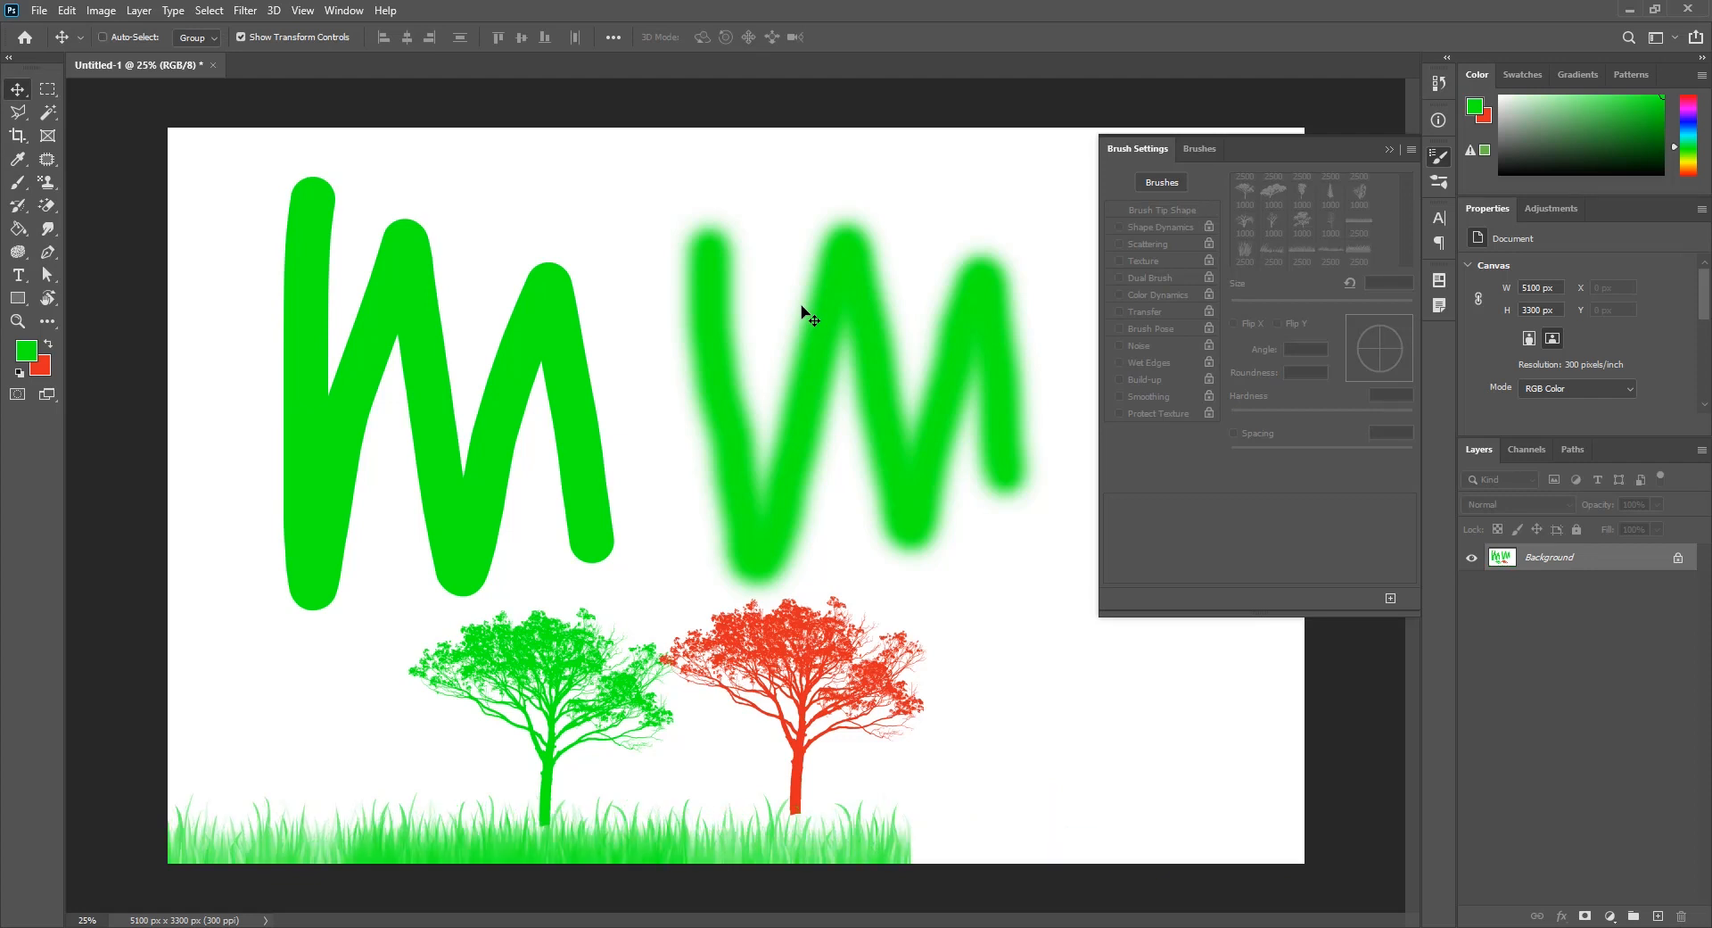
# Step: Redo the undone tree and grass strokes and collapse the brush settings
pyautogui.press('ctrl')
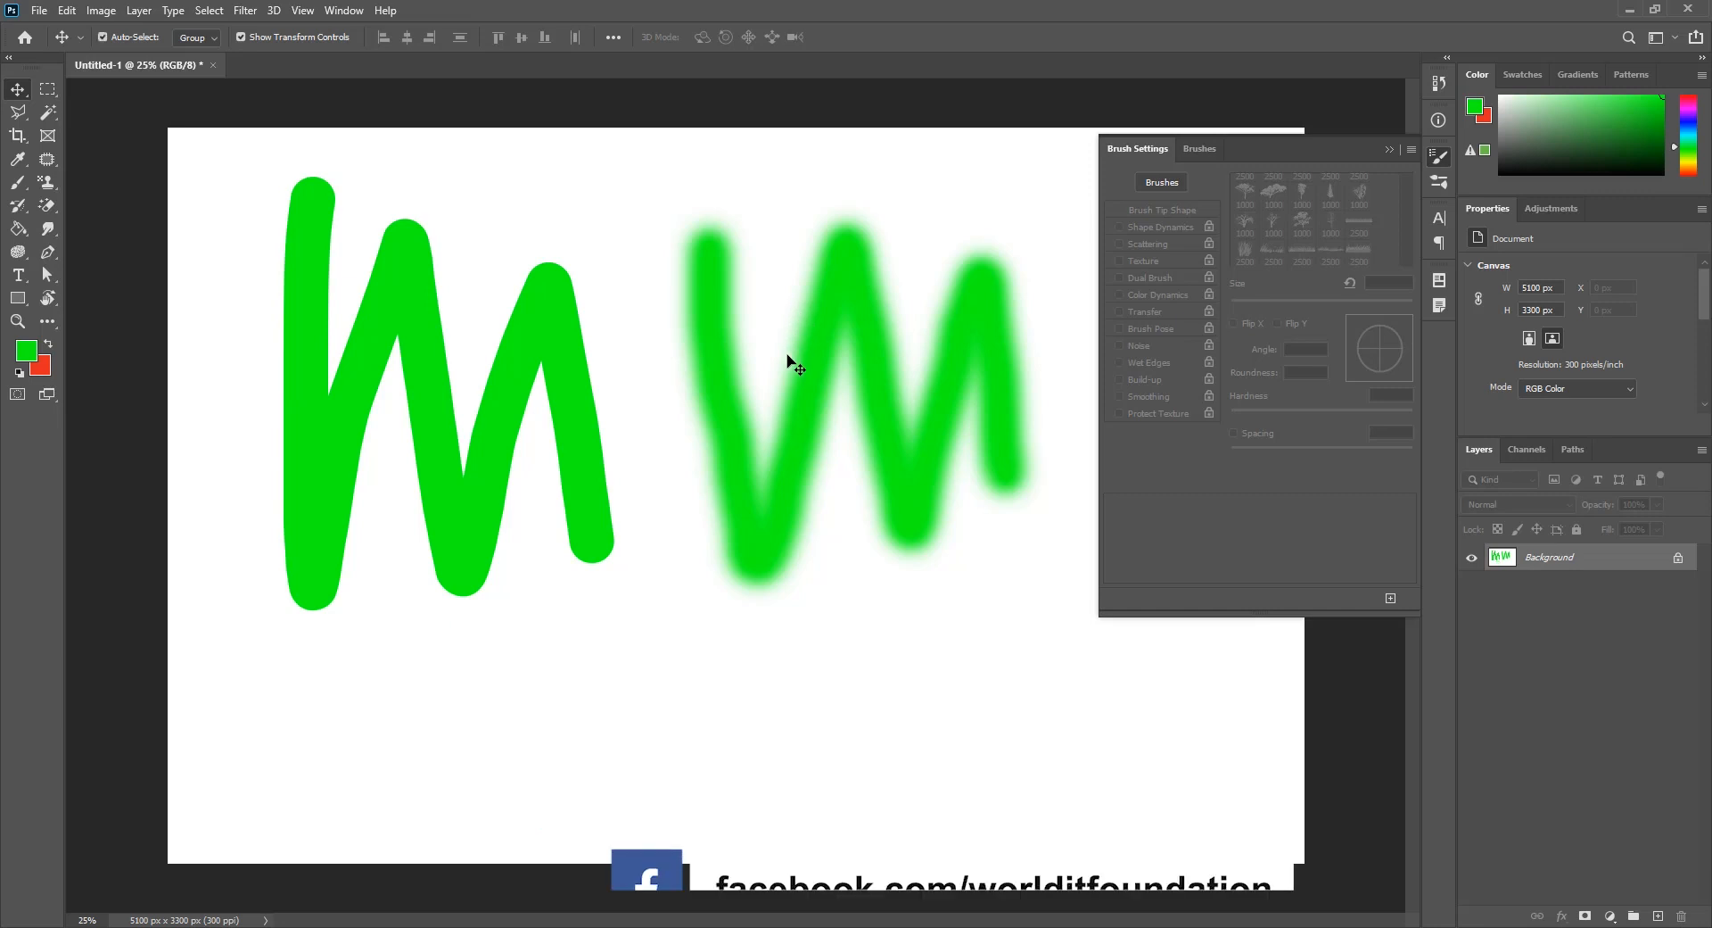
pyautogui.hotkey('ctrl', 'shift', 'z')
pyautogui.hotkey('ctrl', 'shift', 'z')
pyautogui.hotkey('ctrl', 'shift', 'z')
pyautogui.hotkey('ctrl', 'shift', 'z')
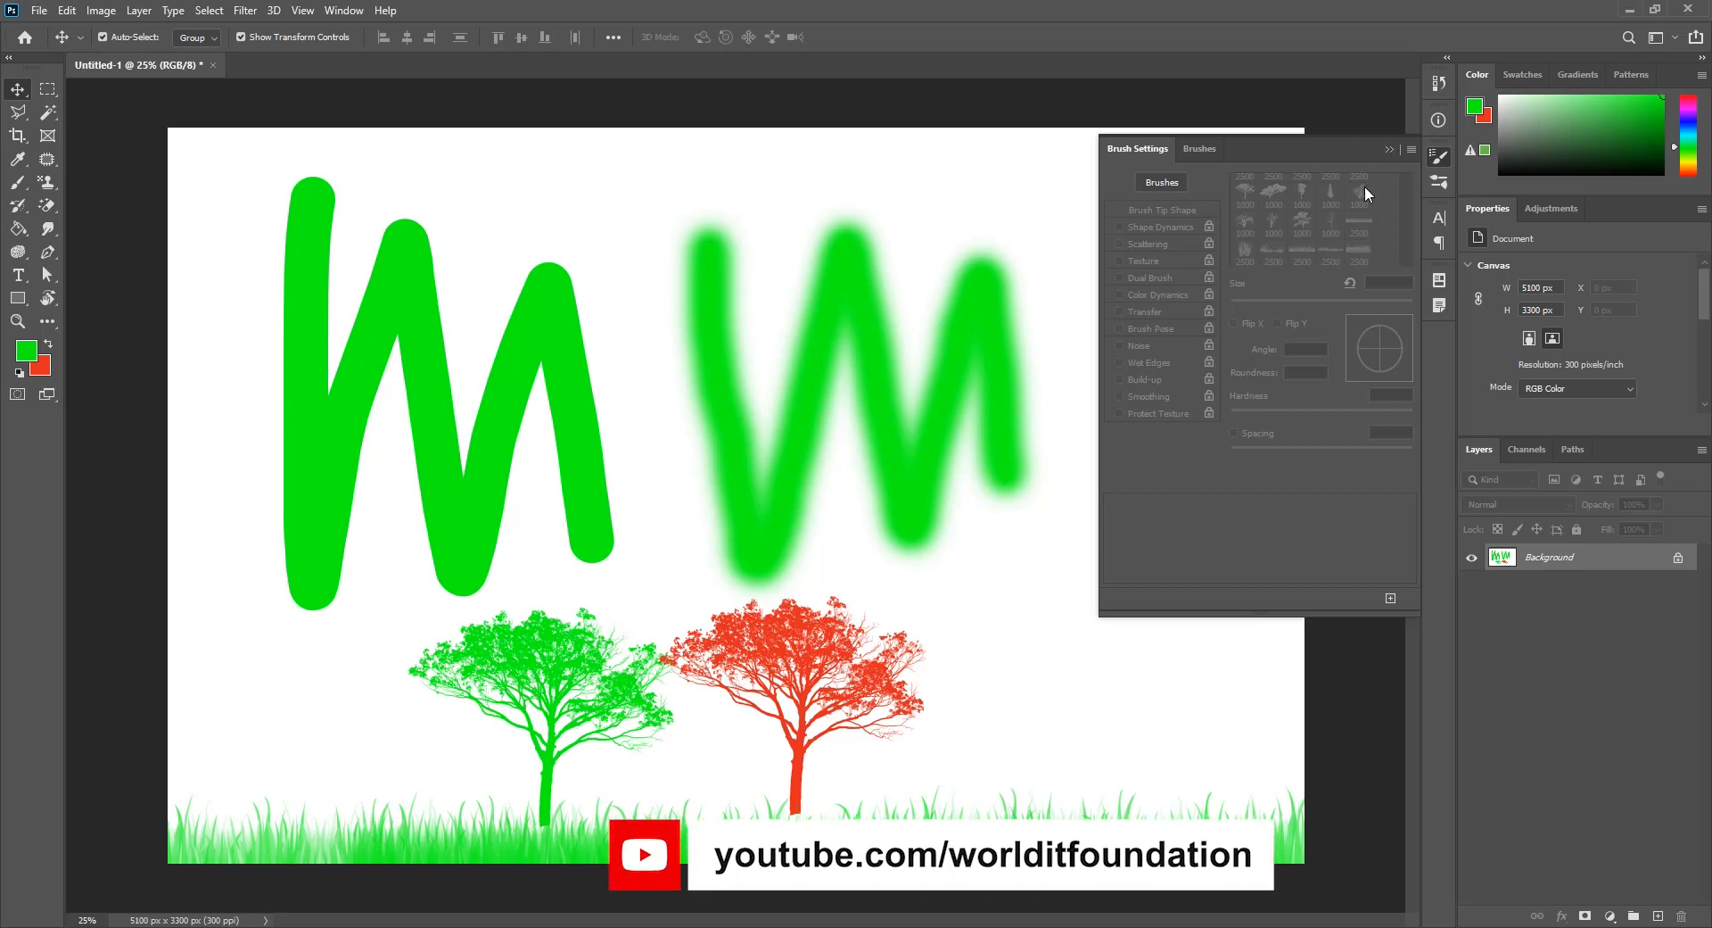
pyautogui.click(1388, 149)
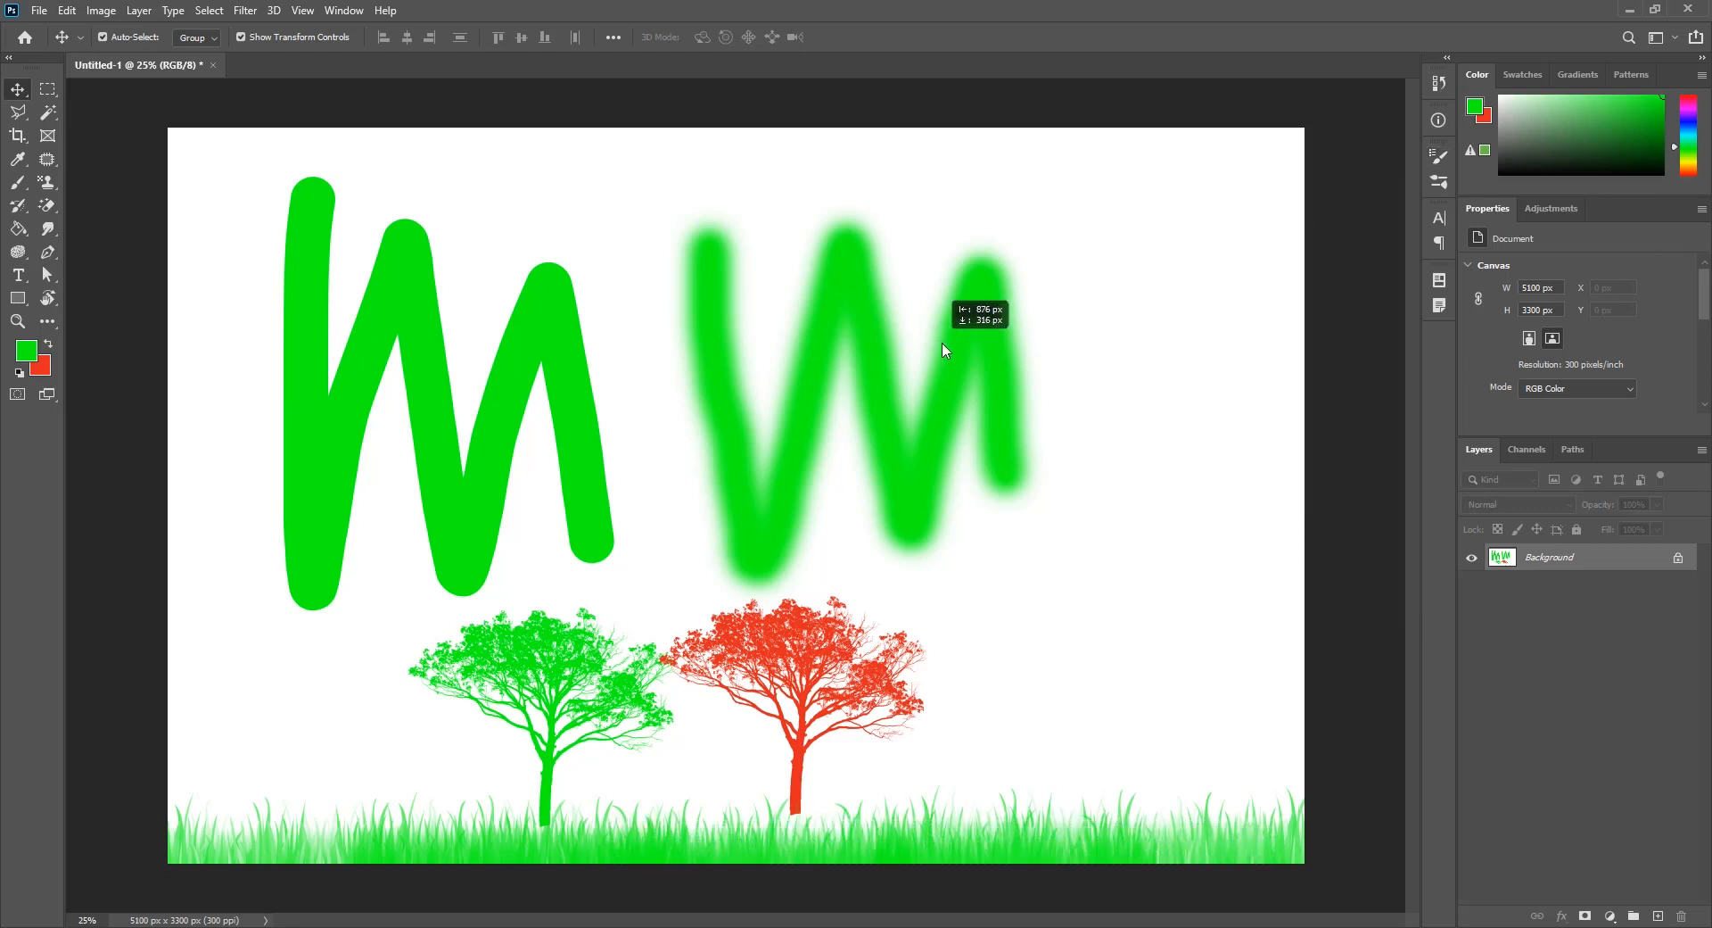
# Step: Try to move the locked Background layer's artwork, and unlock the layer so its artwork can be moved
pyautogui.moveTo(943, 343); pyautogui.dragTo(948, 343)
pyautogui.click(1023, 398)
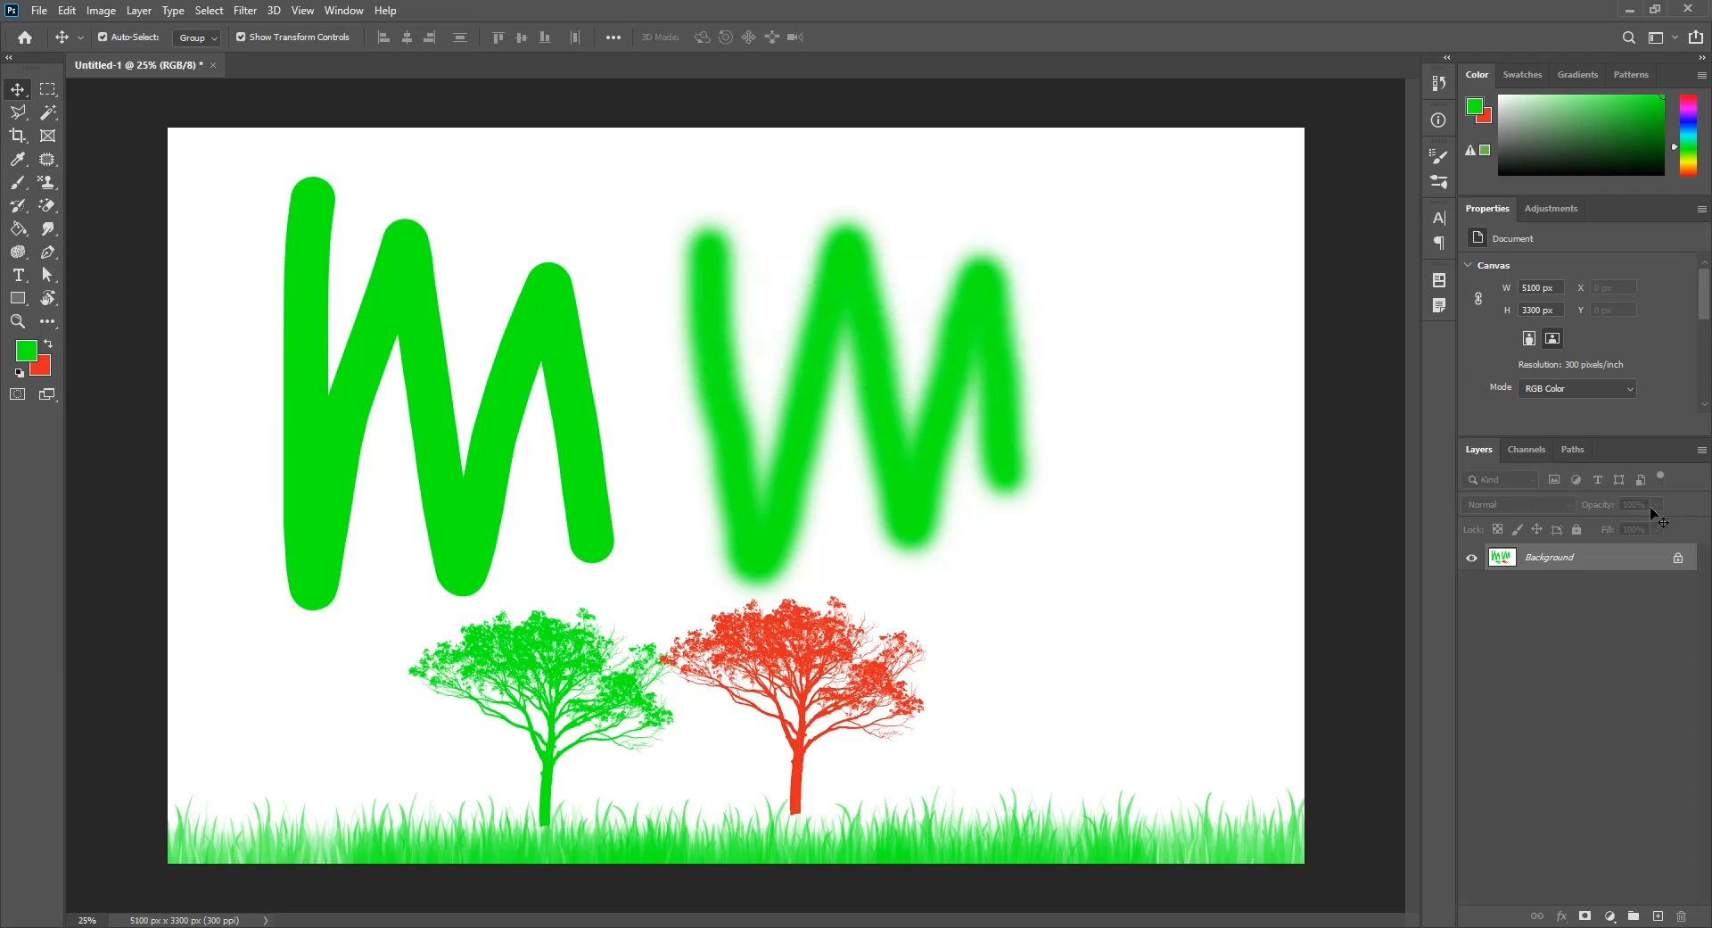
pyautogui.click(1679, 561)
pyautogui.moveTo(797, 409); pyautogui.dragTo(836, 344)
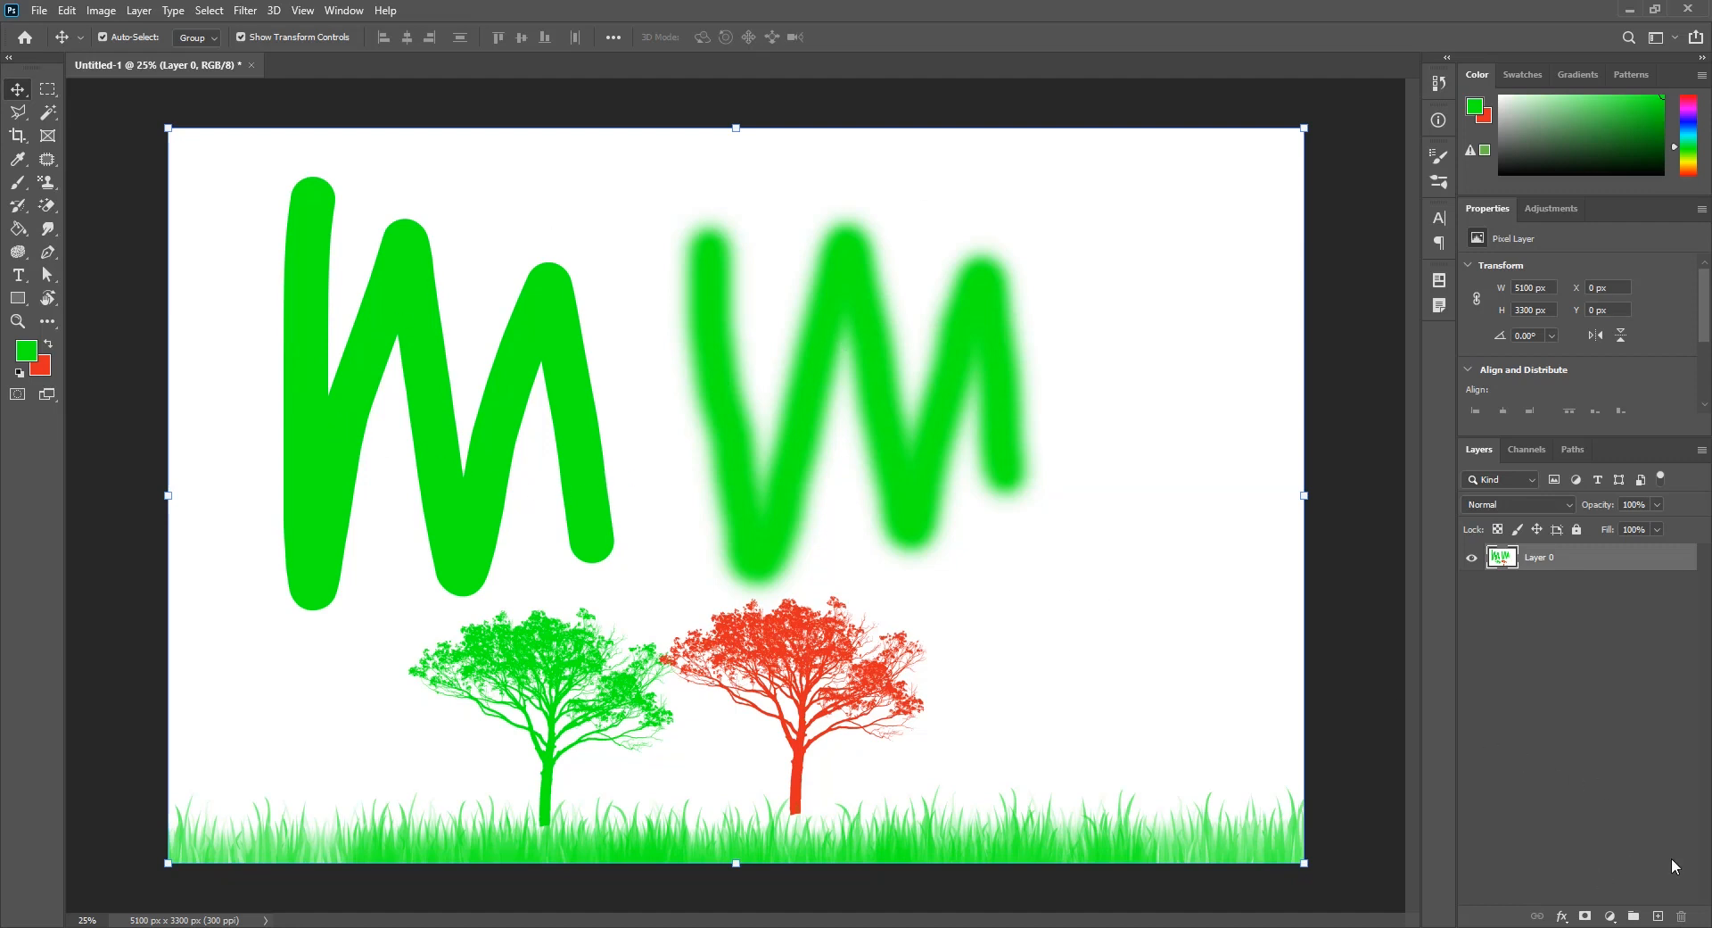
# Step: Paint red grass along the canvas's bottom edge on a new layer with the 2500 px grass brush, and shift it slightly down and right
pyautogui.click(1658, 916)
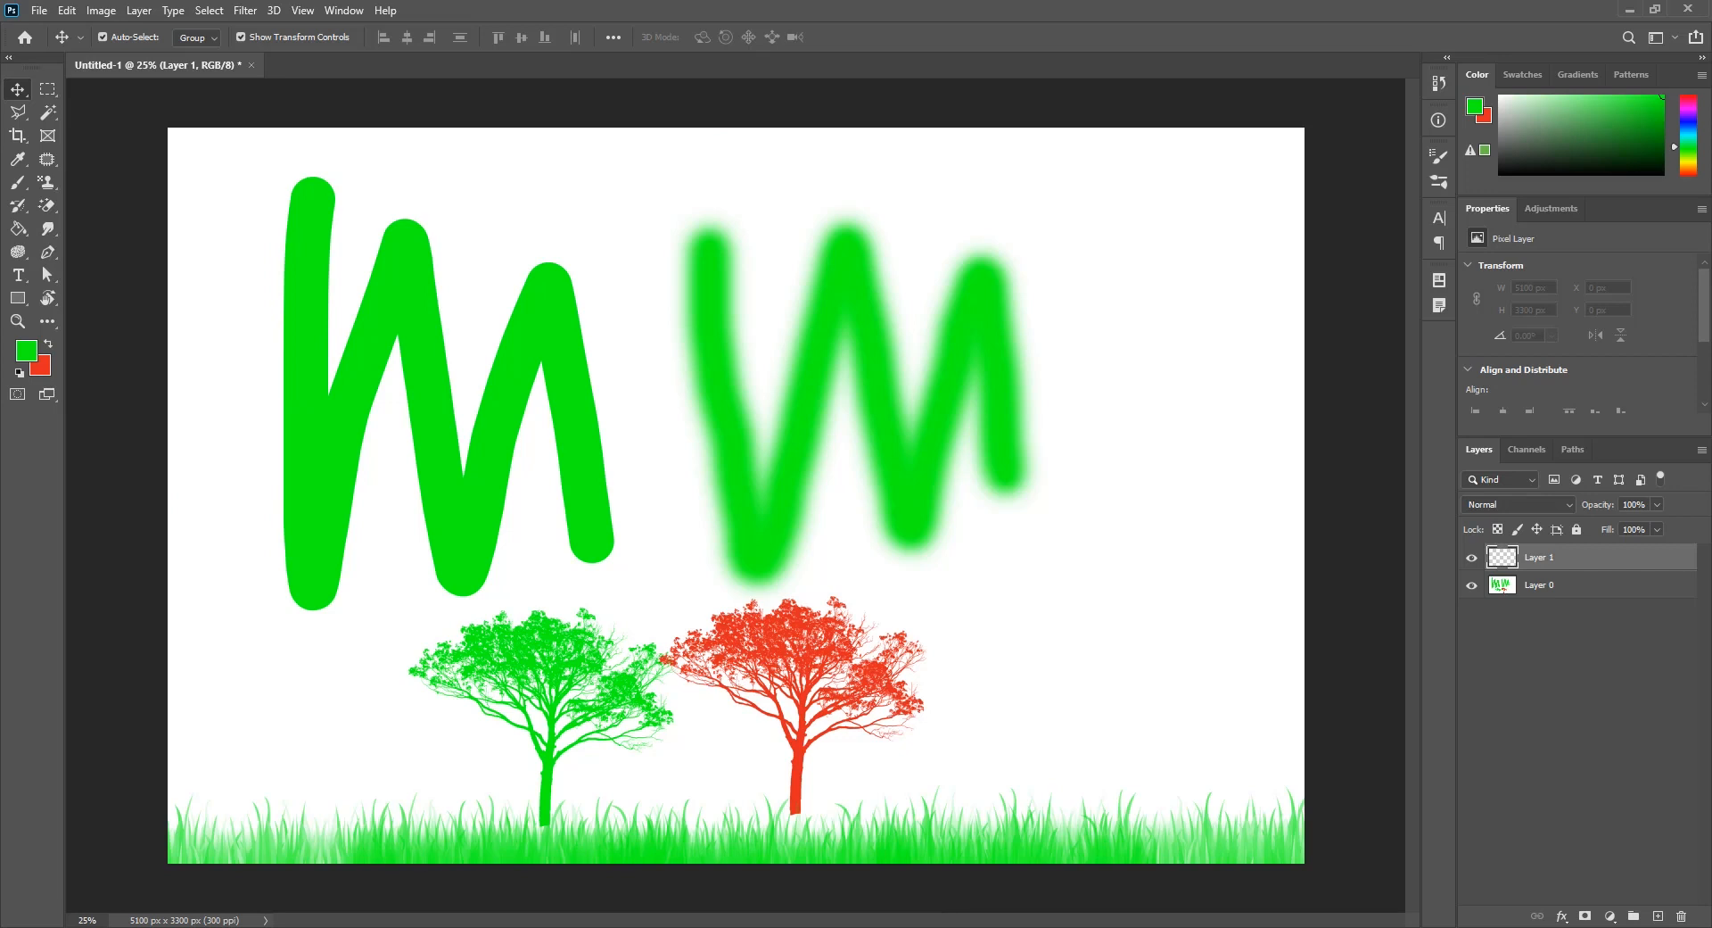
pyautogui.click(19, 185)
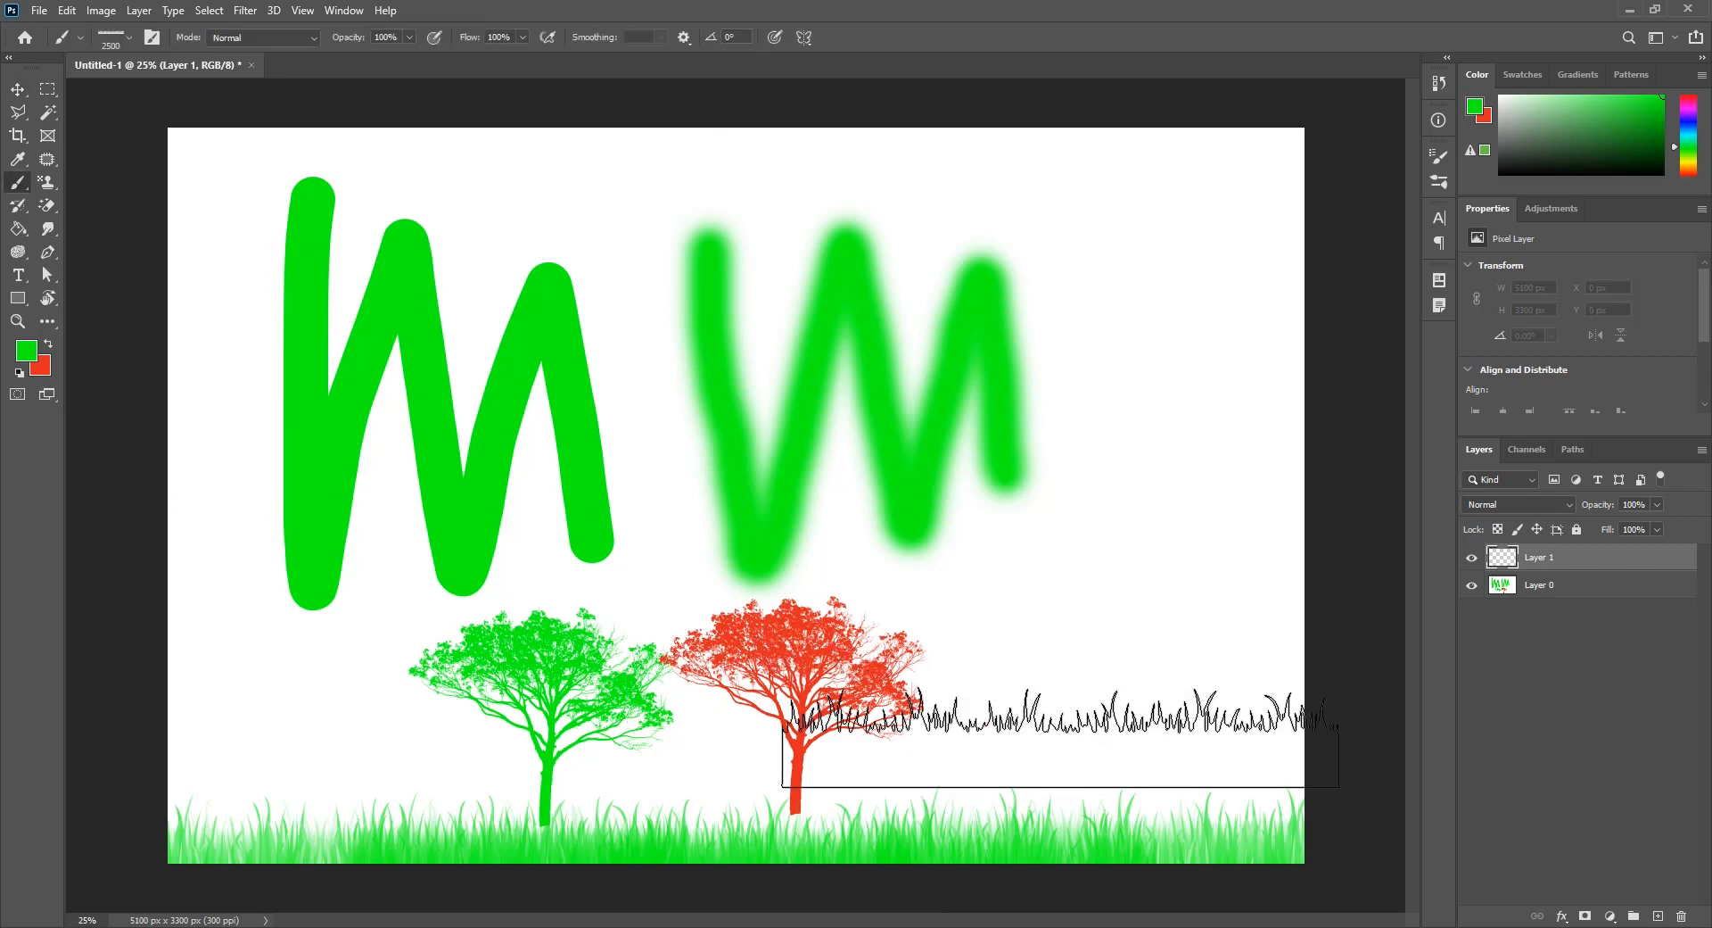
pyautogui.click(46, 339)
pyautogui.click(1114, 836)
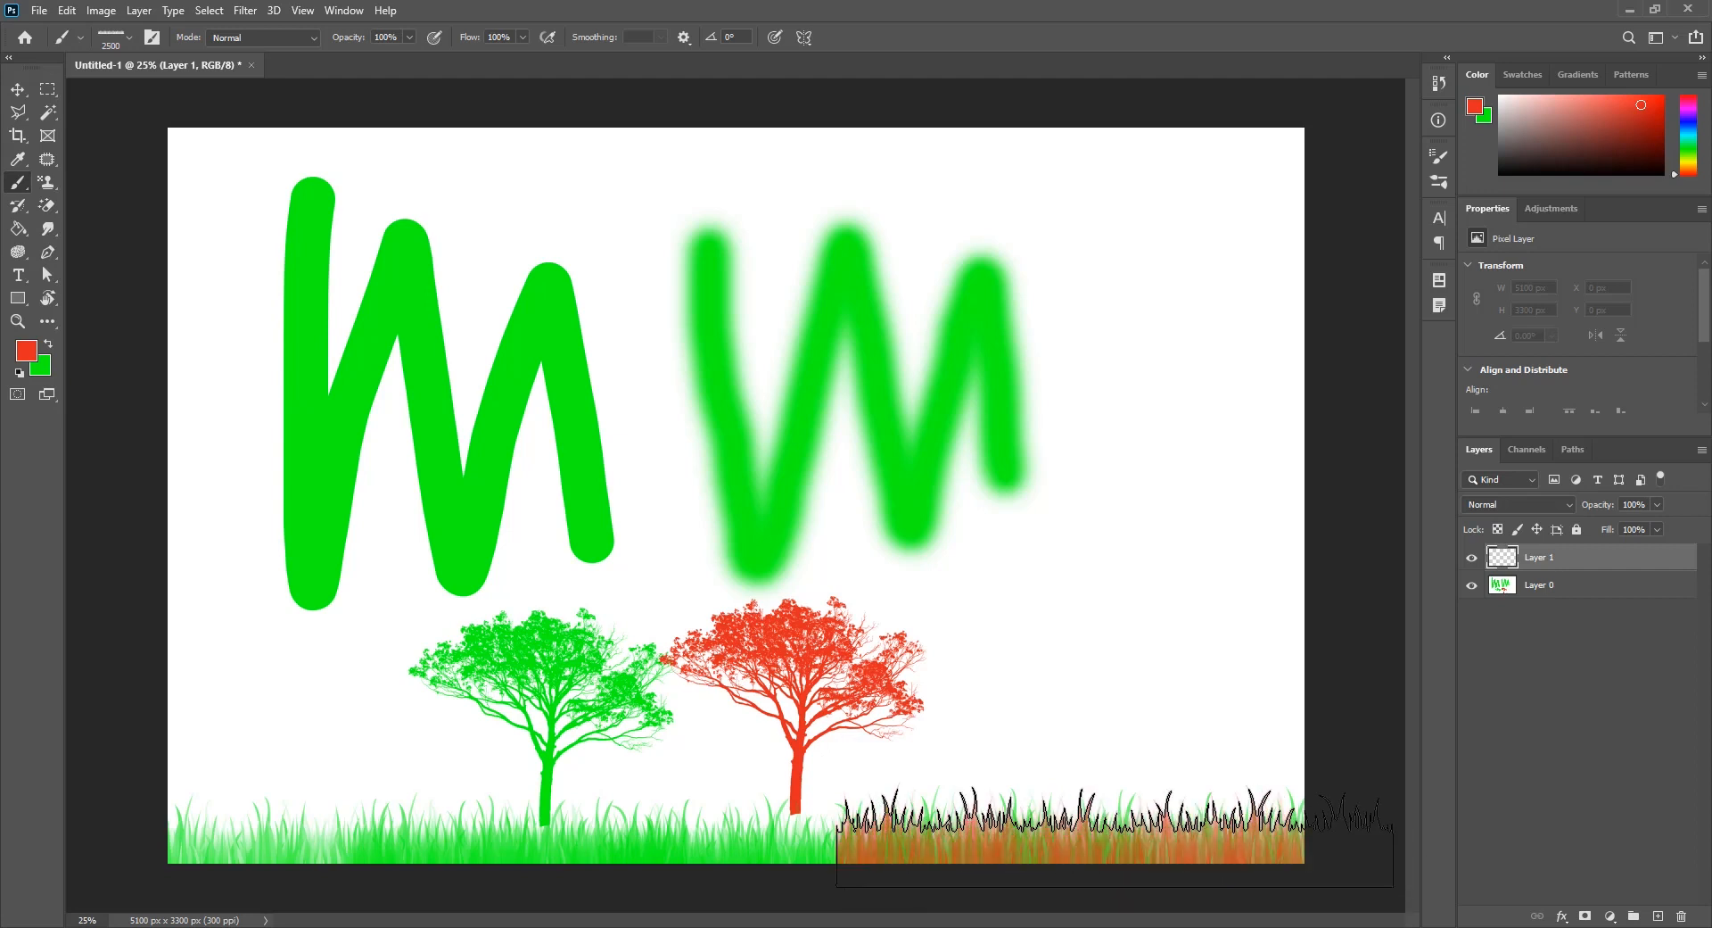
pyautogui.moveTo(1115, 837)
pyautogui.mouseDown()
pyautogui.moveTo(999, 867)
pyautogui.moveTo(319, 860)
pyautogui.mouseUp()
pyautogui.moveTo(980, 820)
pyautogui.mouseDown()
pyautogui.moveTo(997, 821)
pyautogui.moveTo(362, 856)
pyautogui.moveTo(497, 858)
pyautogui.mouseUp()
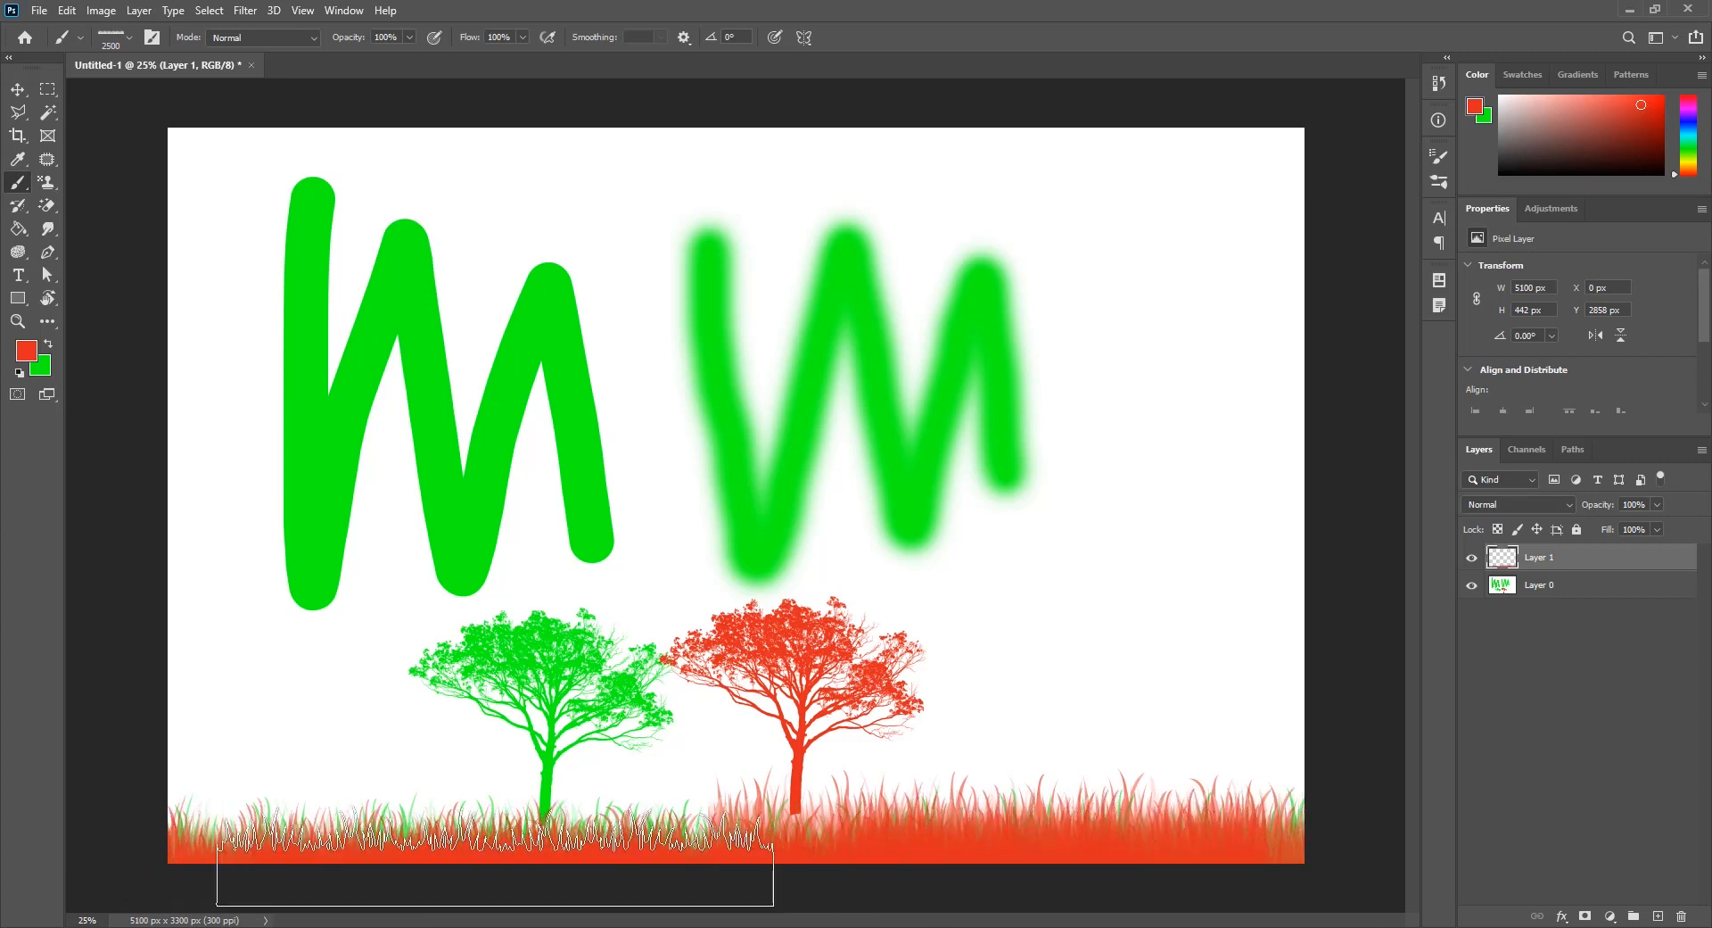
pyautogui.click(16, 89)
pyautogui.moveTo(1034, 812); pyautogui.dragTo(1043, 864)
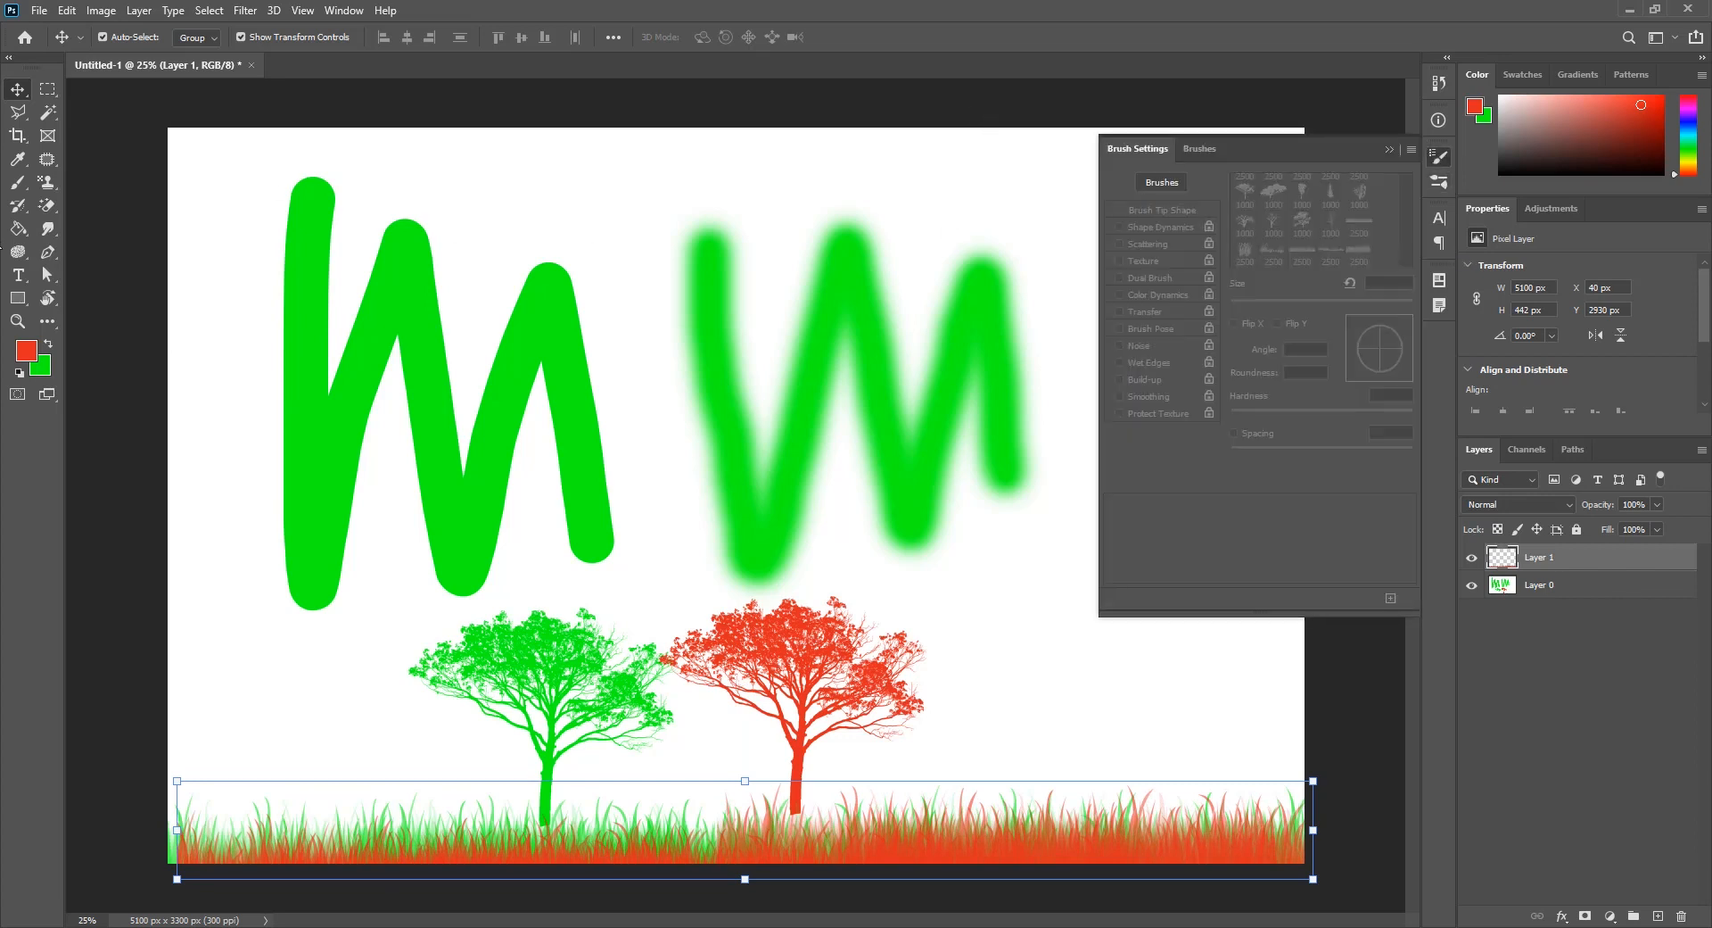
# Step: Choose the 1000 px tree brush, stamp a red tree beside the green tree on the grass layer, and undo the stamp
pyautogui.click(22, 184)
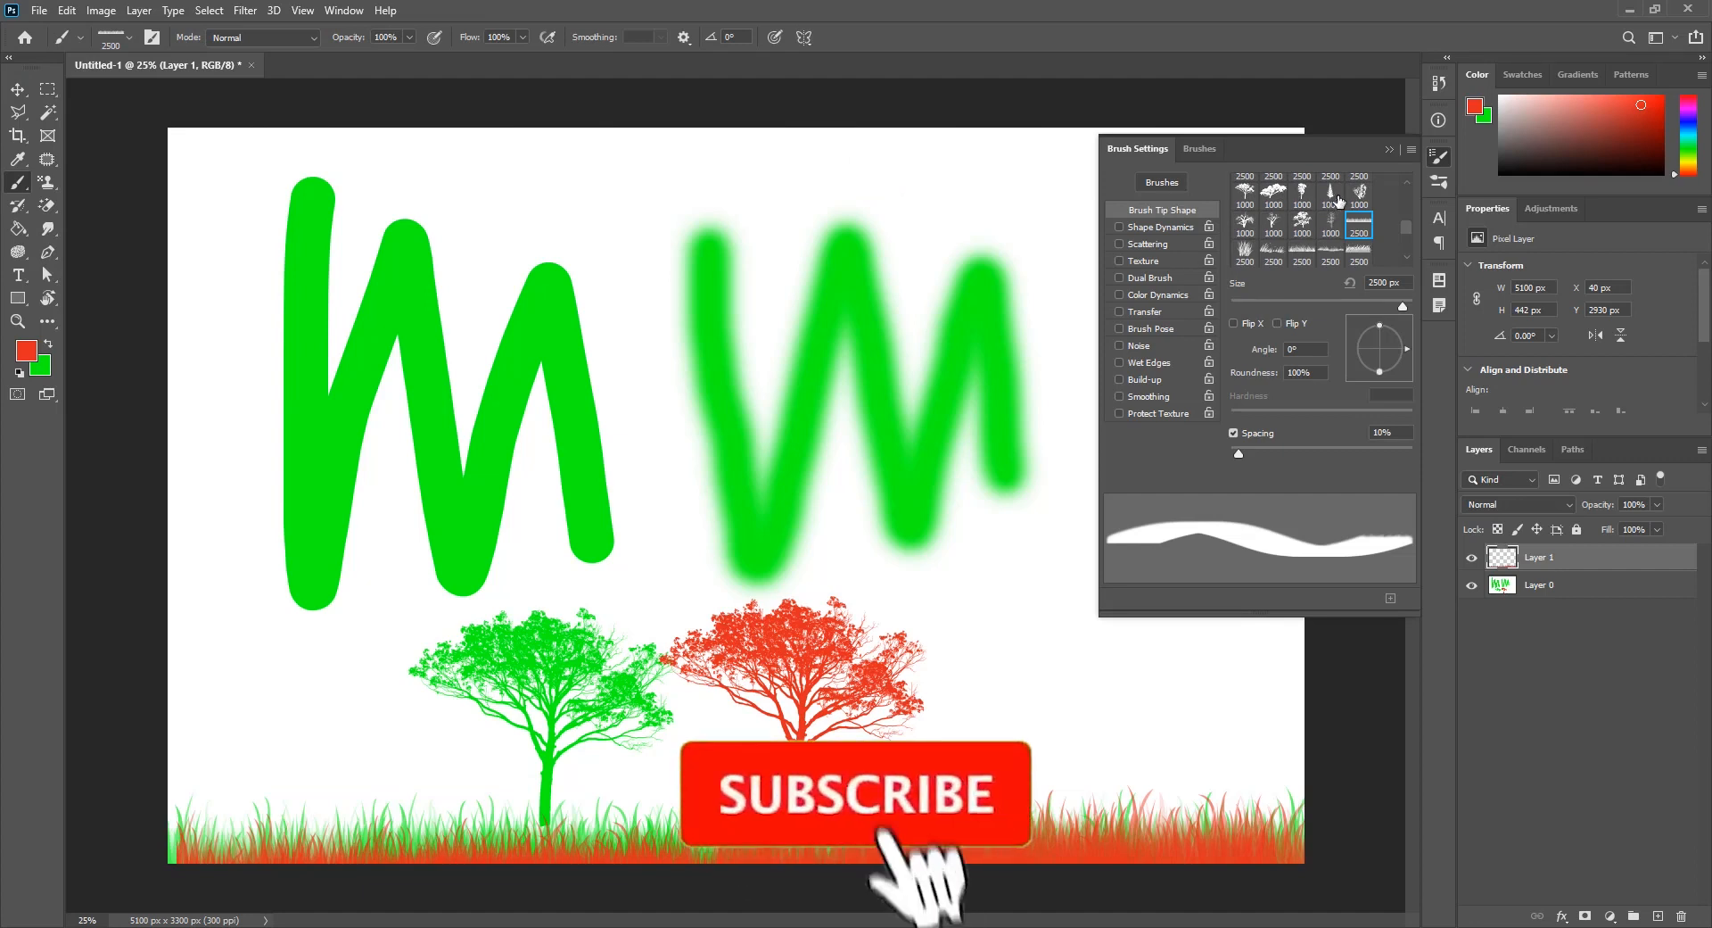
pyautogui.click(1246, 192)
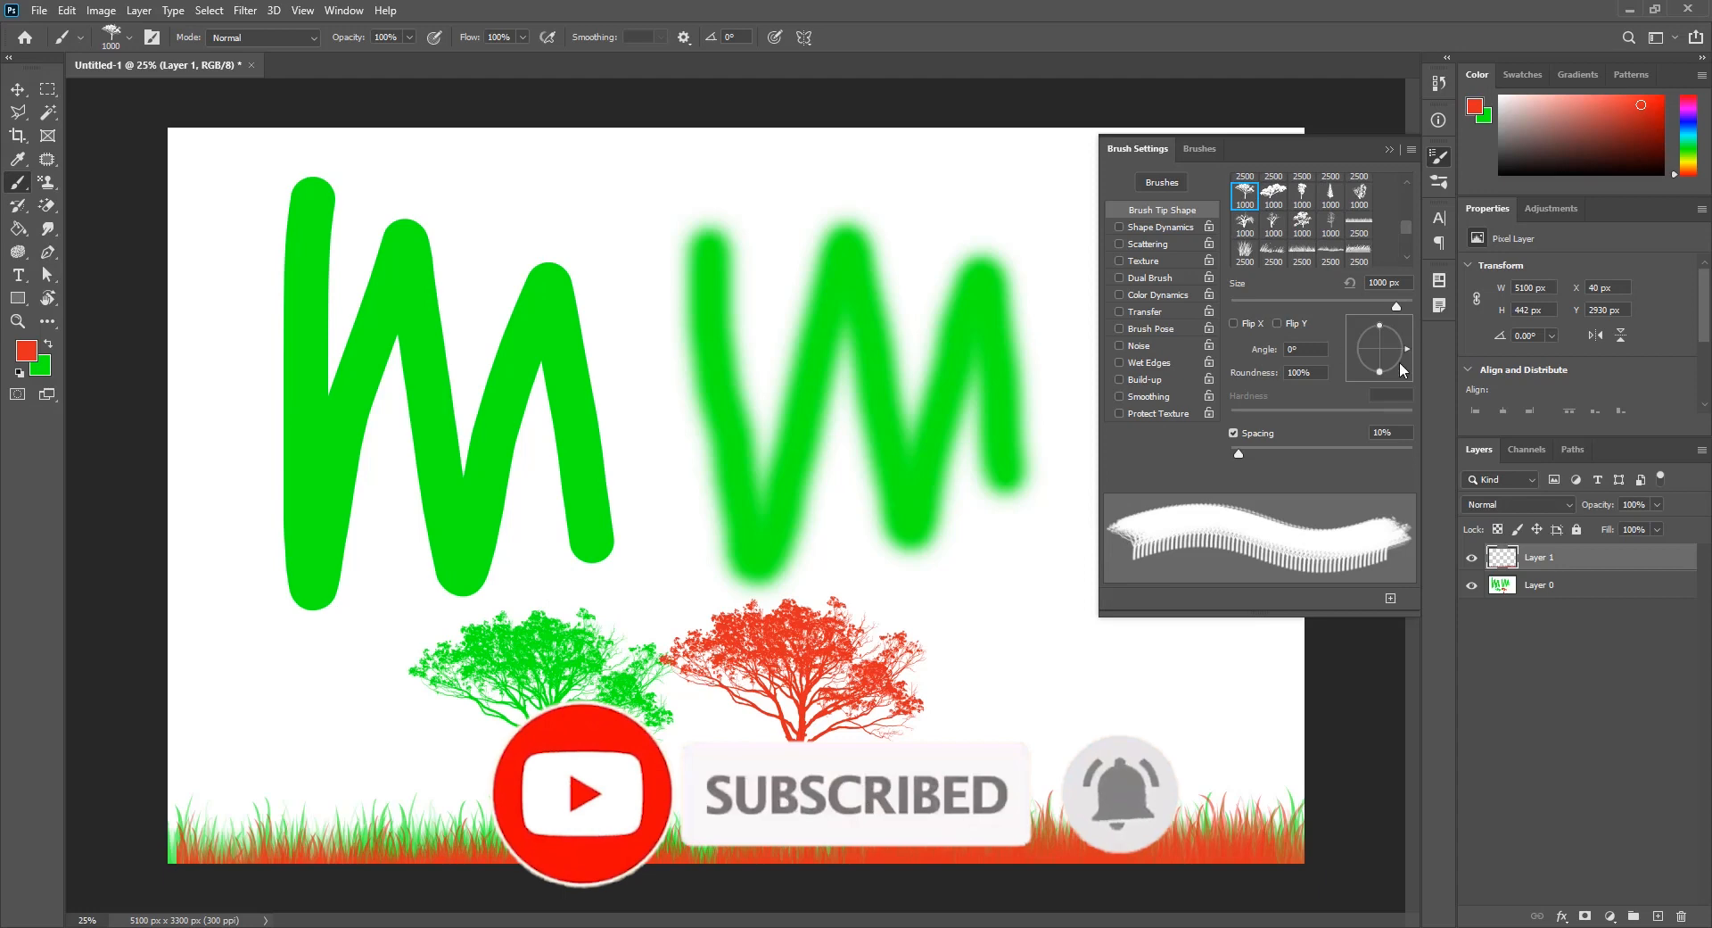
pyautogui.click(324, 724)
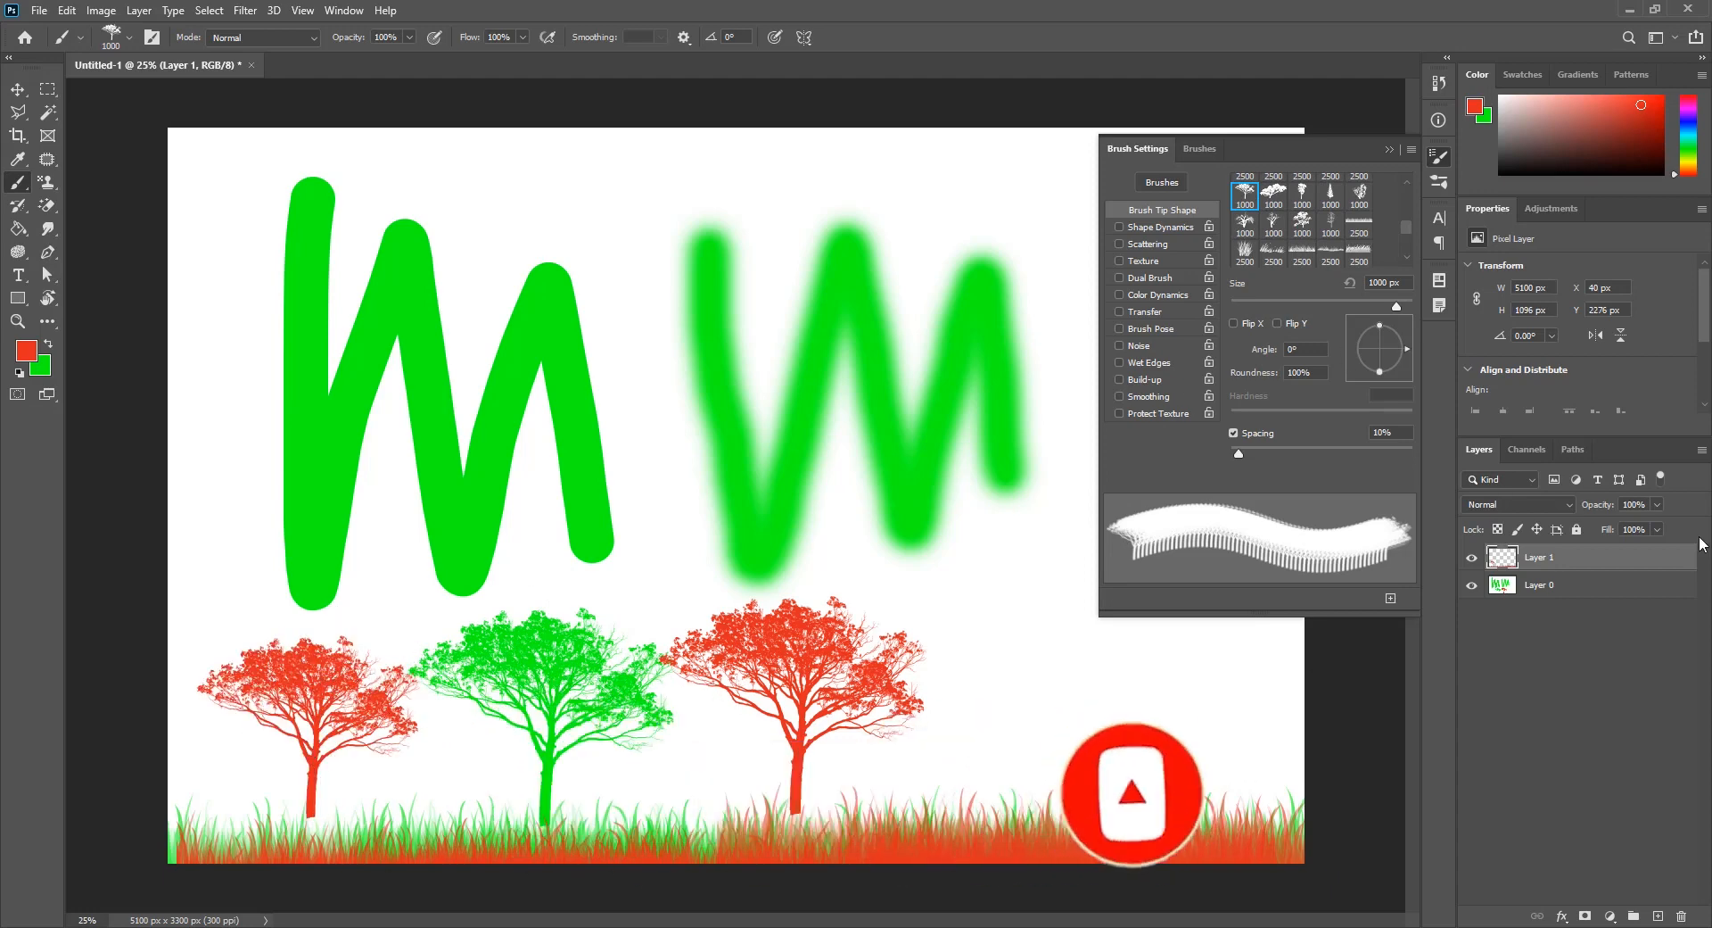
pyautogui.hotkey('ctrl', 'z')
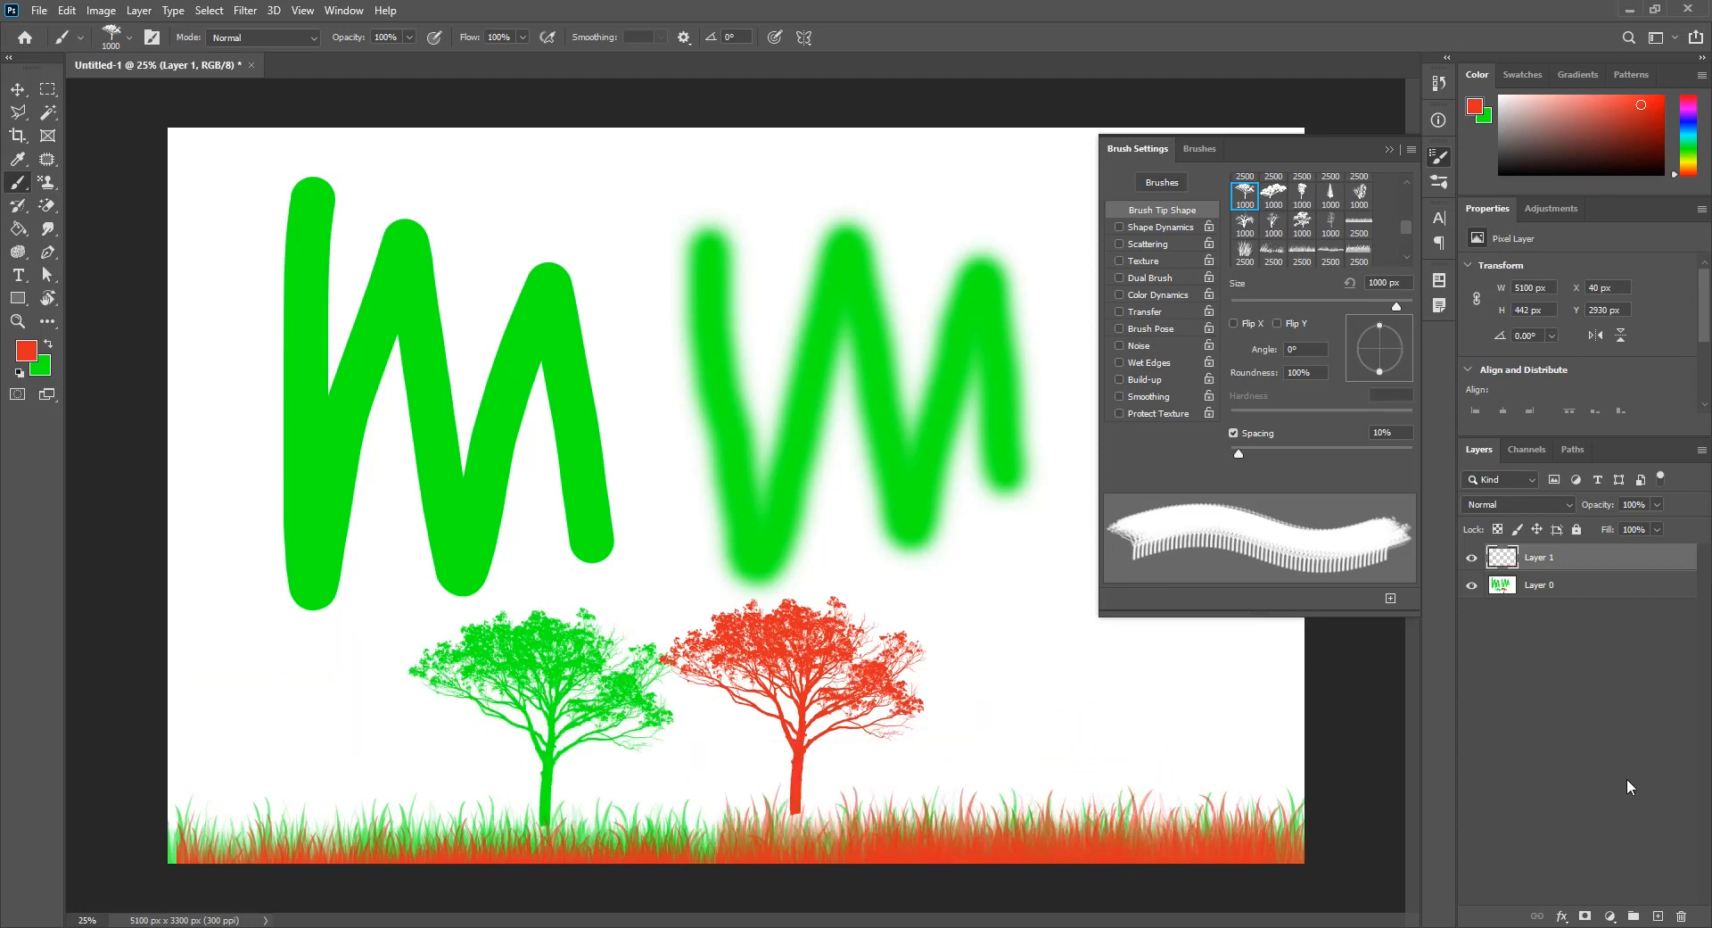
# Step: Stamp a blue tree on a new layer with the 1000 px tree brush and move it up onto the hard-edged green stroke
pyautogui.click(1653, 912)
pyautogui.click(22, 353)
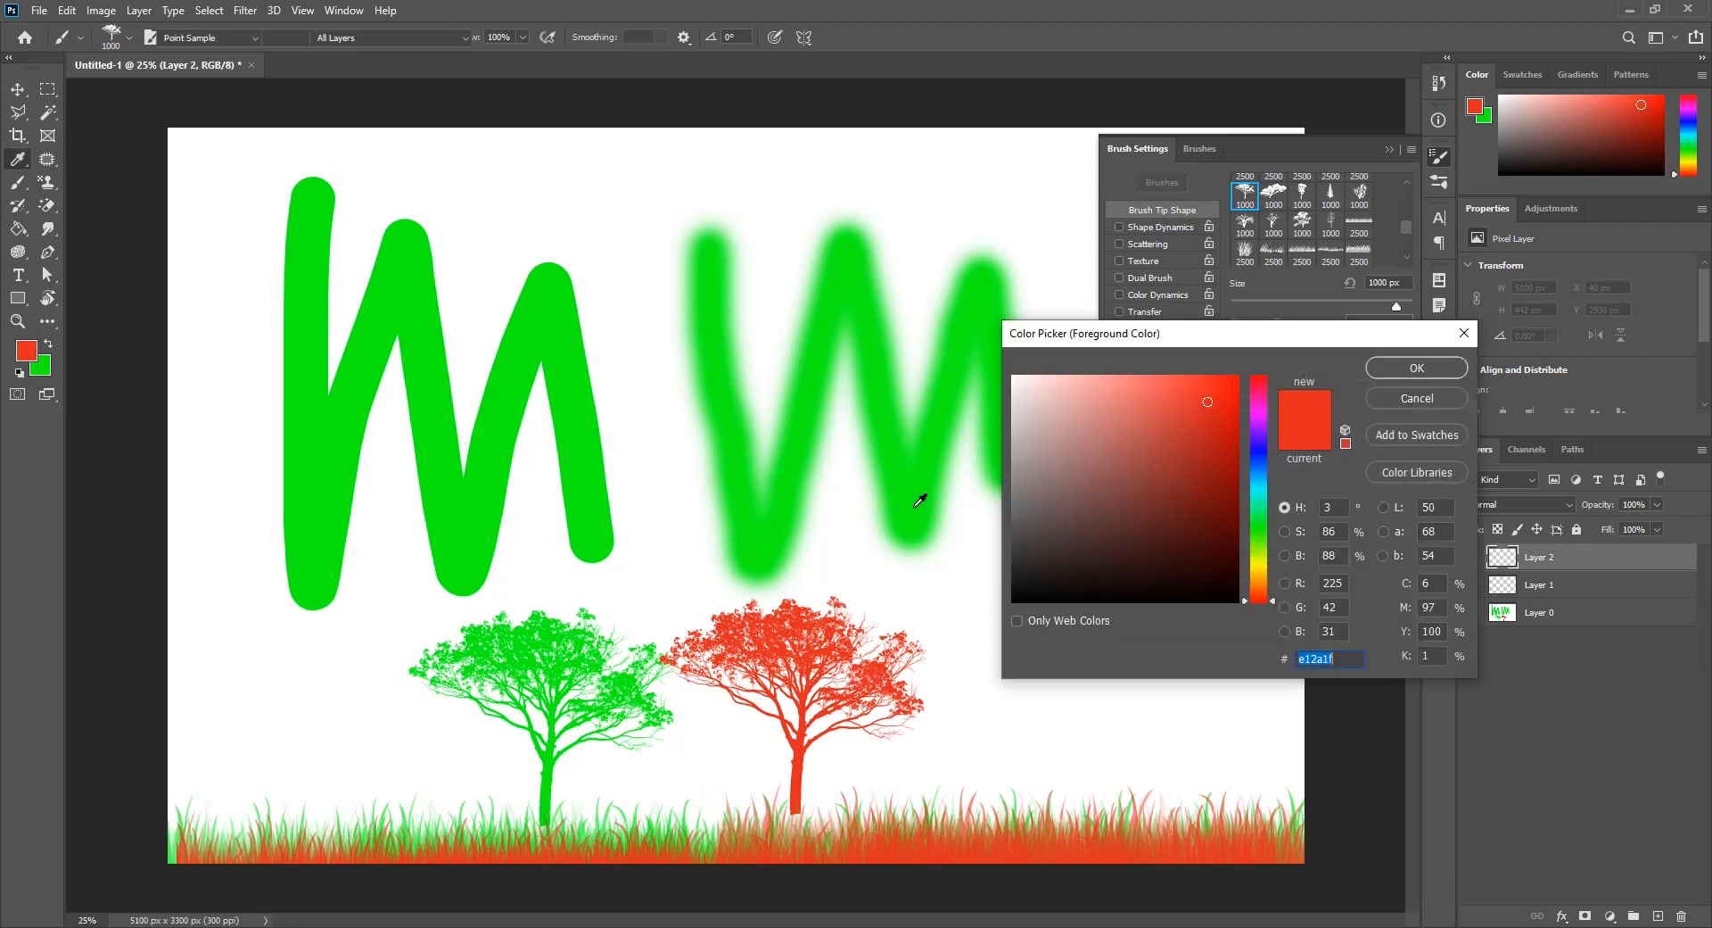
pyautogui.click(1259, 523)
pyautogui.press('Return')
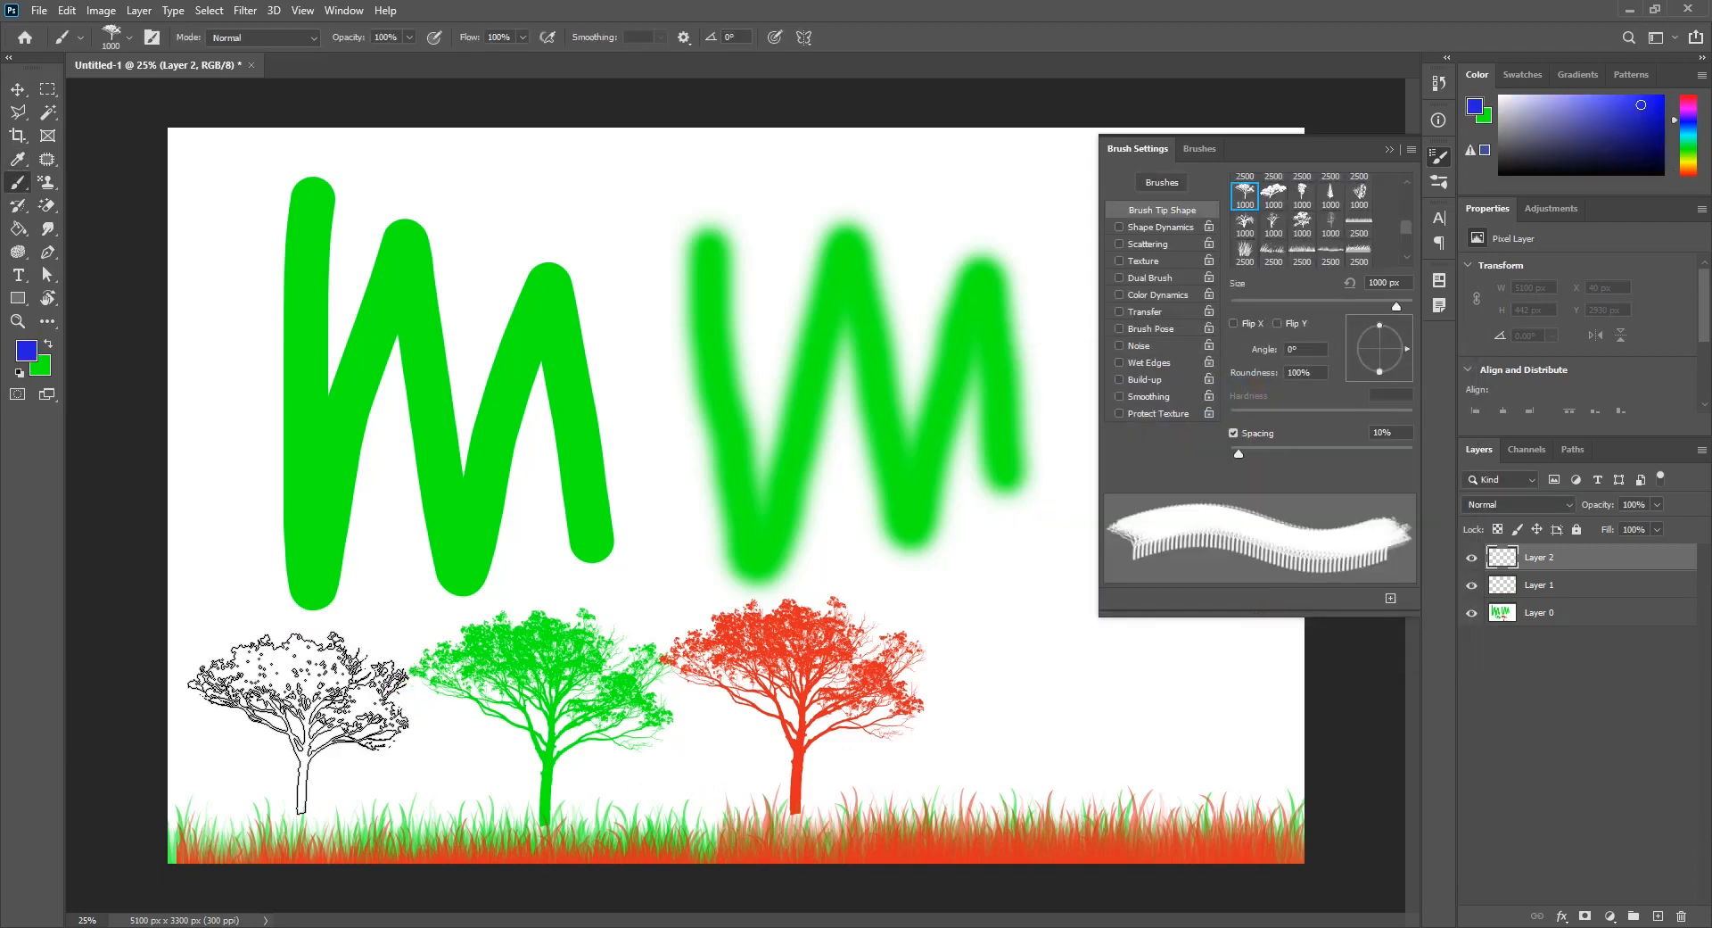
pyautogui.click(299, 723)
pyautogui.click(17, 90)
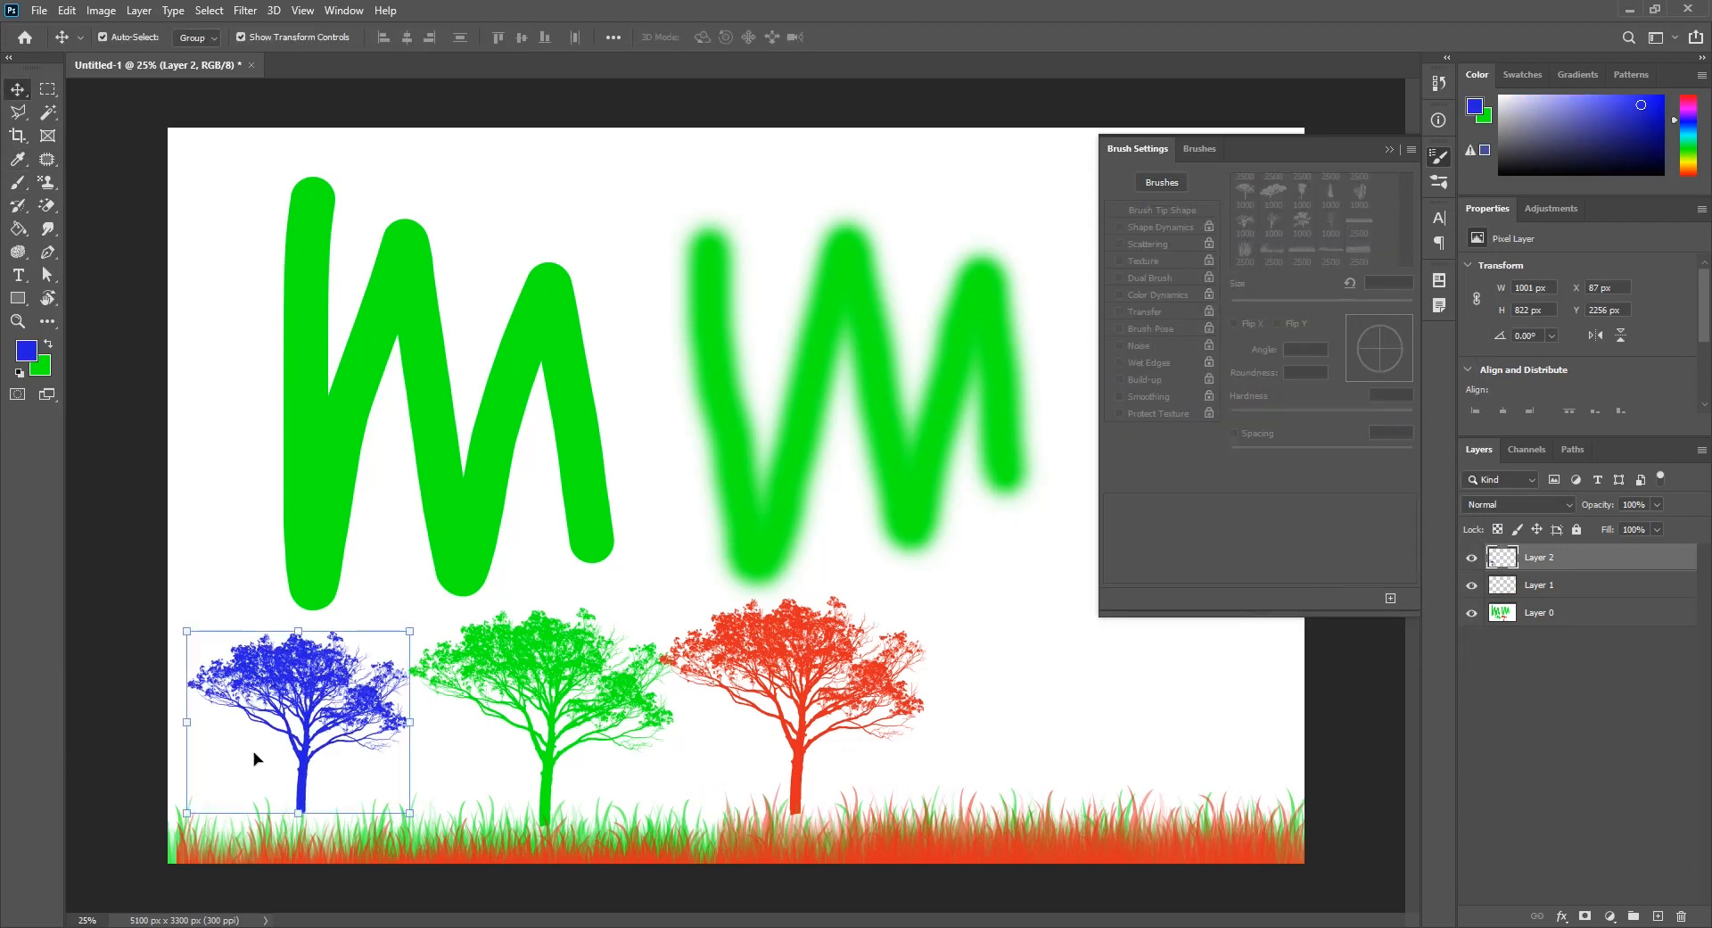
pyautogui.moveTo(352, 804); pyautogui.dragTo(486, 397)
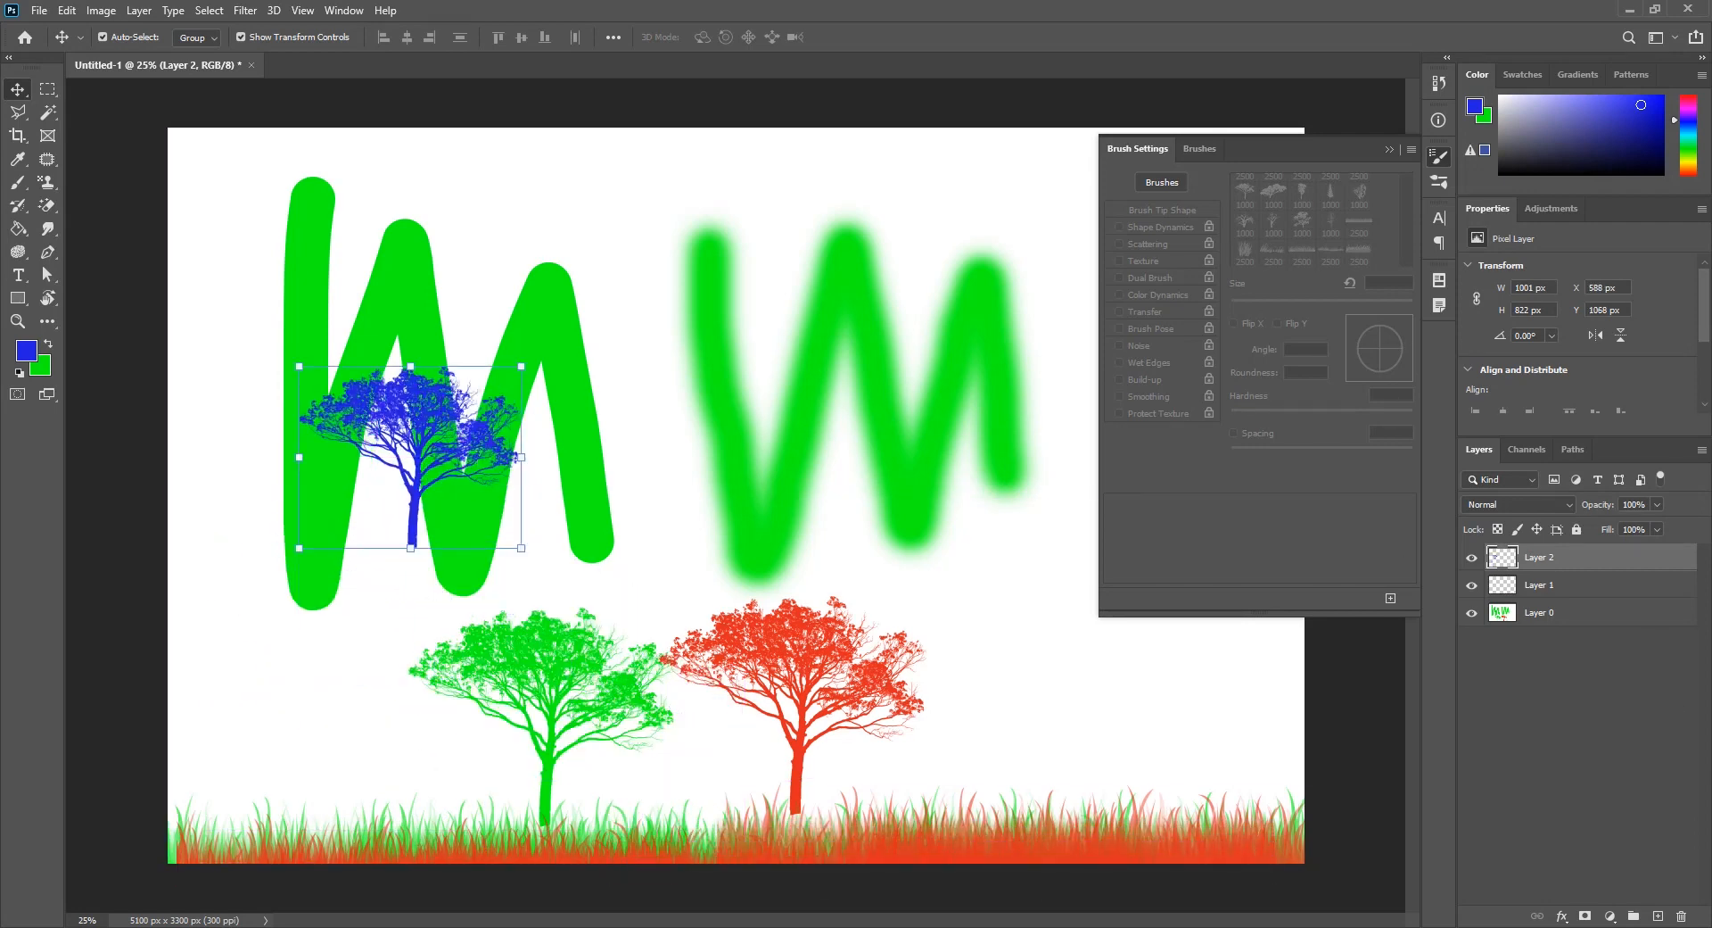
# Step: Stamp a green tree on another new layer, overlapping the blue tree just to its right
pyautogui.click(1659, 916)
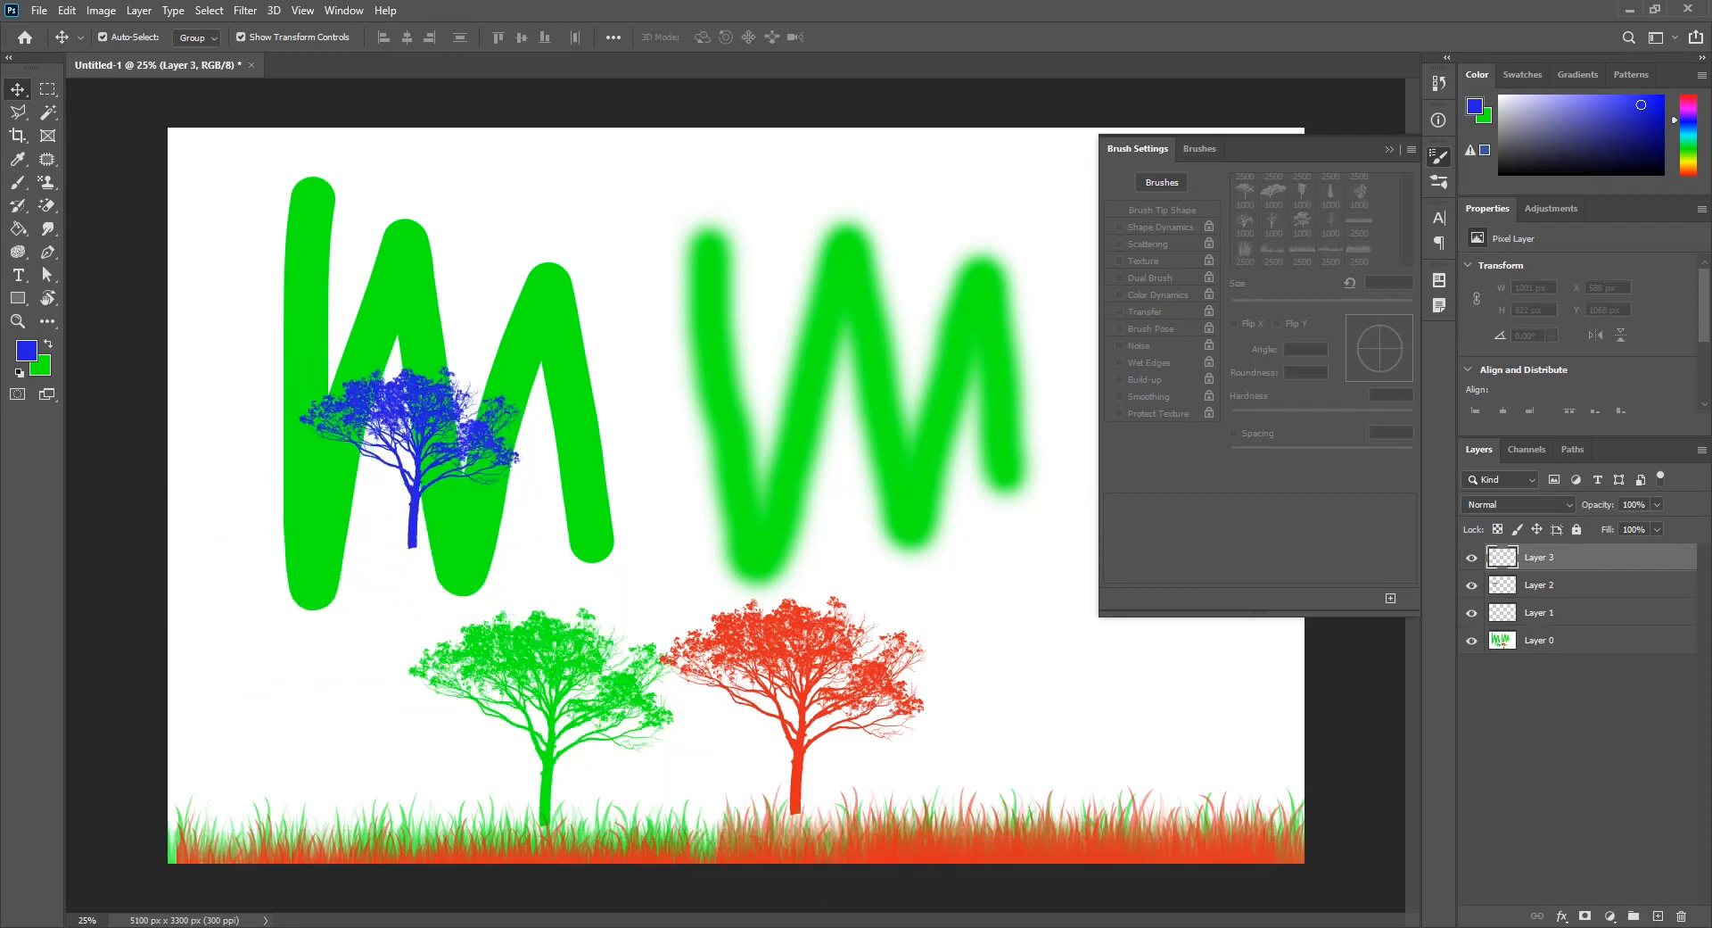
pyautogui.click(47, 346)
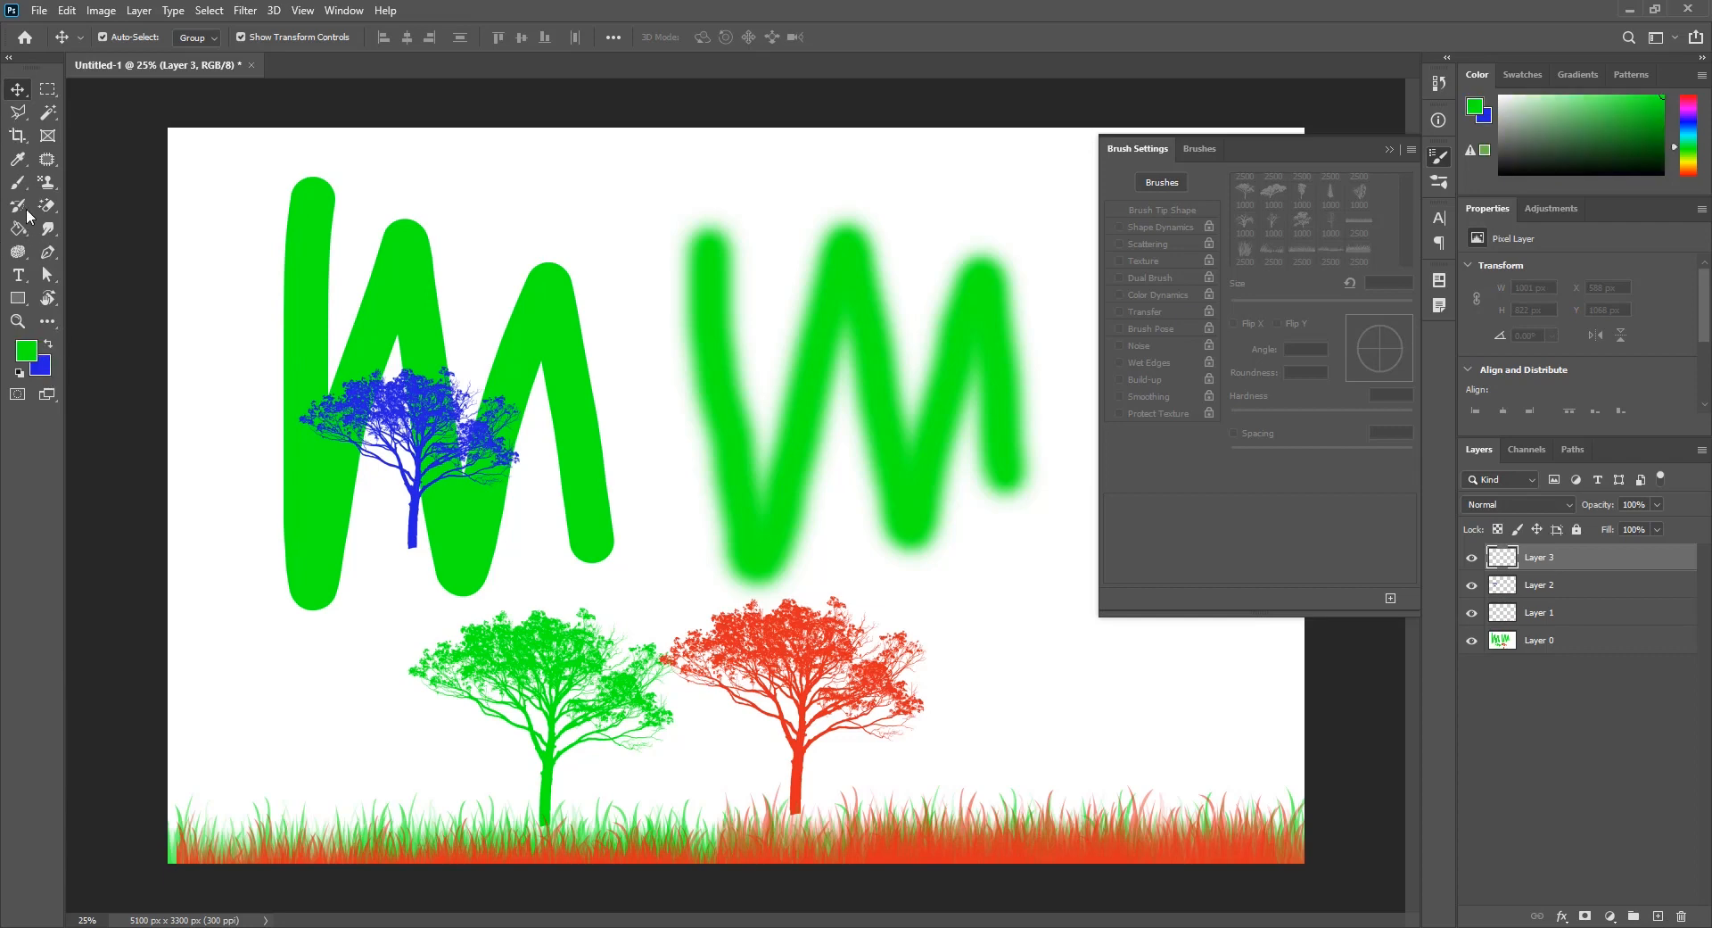
pyautogui.click(18, 182)
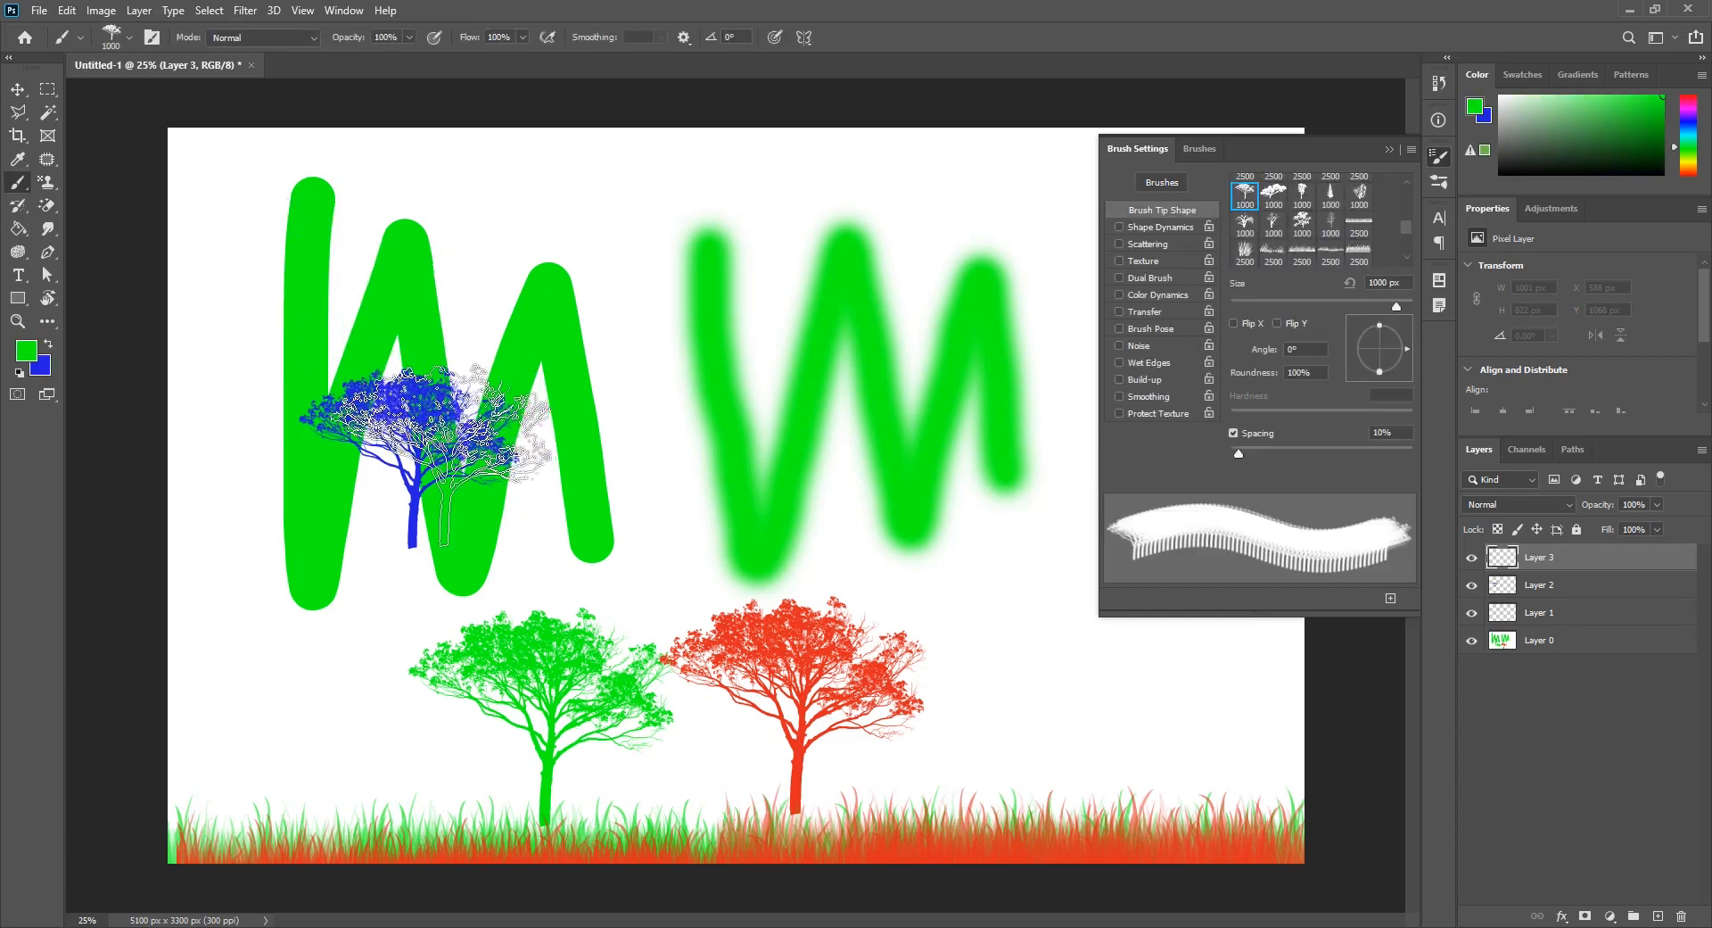
pyautogui.click(442, 455)
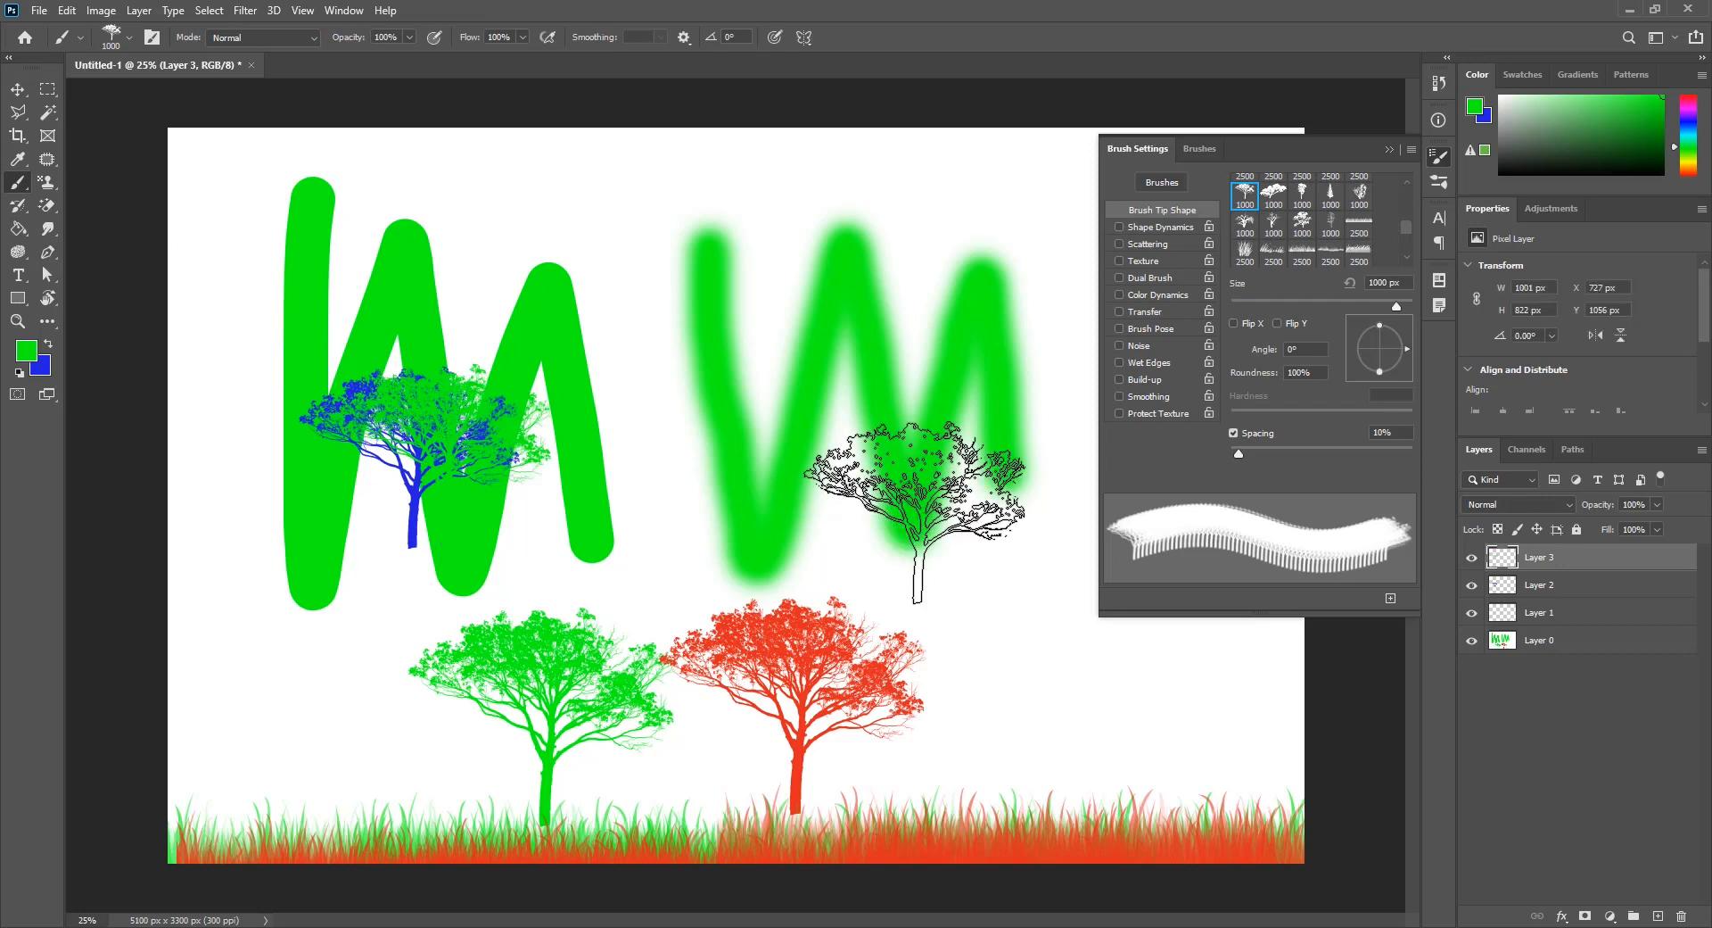
# Step: Set the foreground colour to yellow ffea00 and stamp a yellow tree on a new layer, overlapping the blue and green trees
pyautogui.click(35, 359)
pyautogui.click(1257, 568)
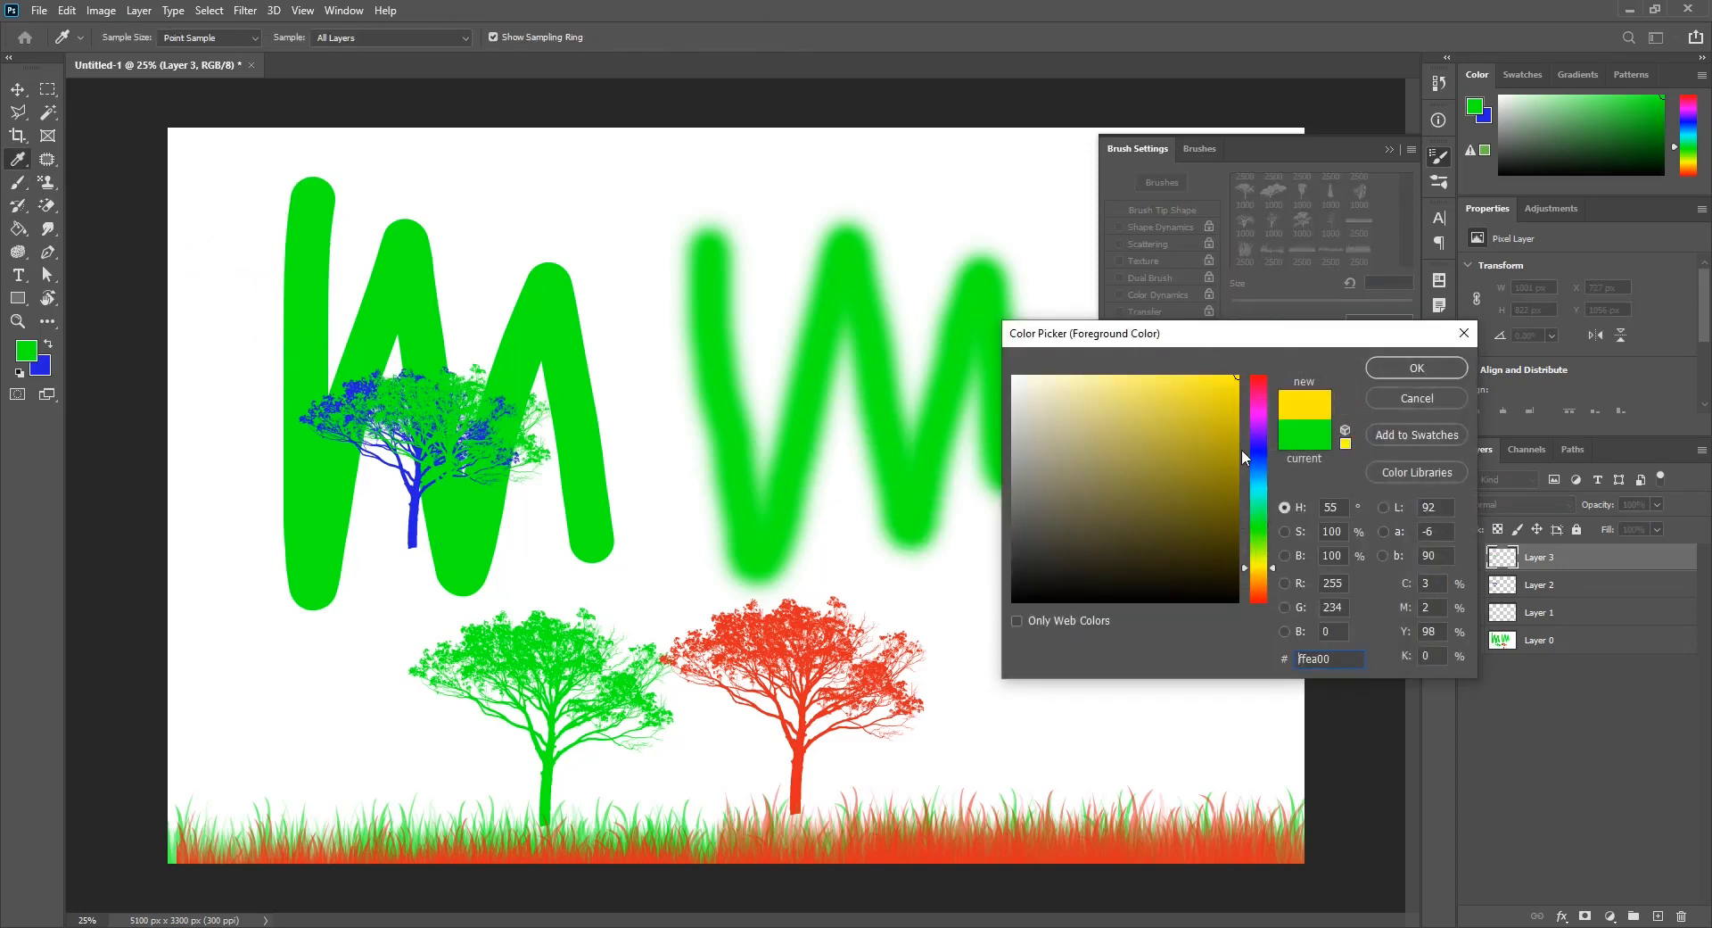
pyautogui.click(1423, 368)
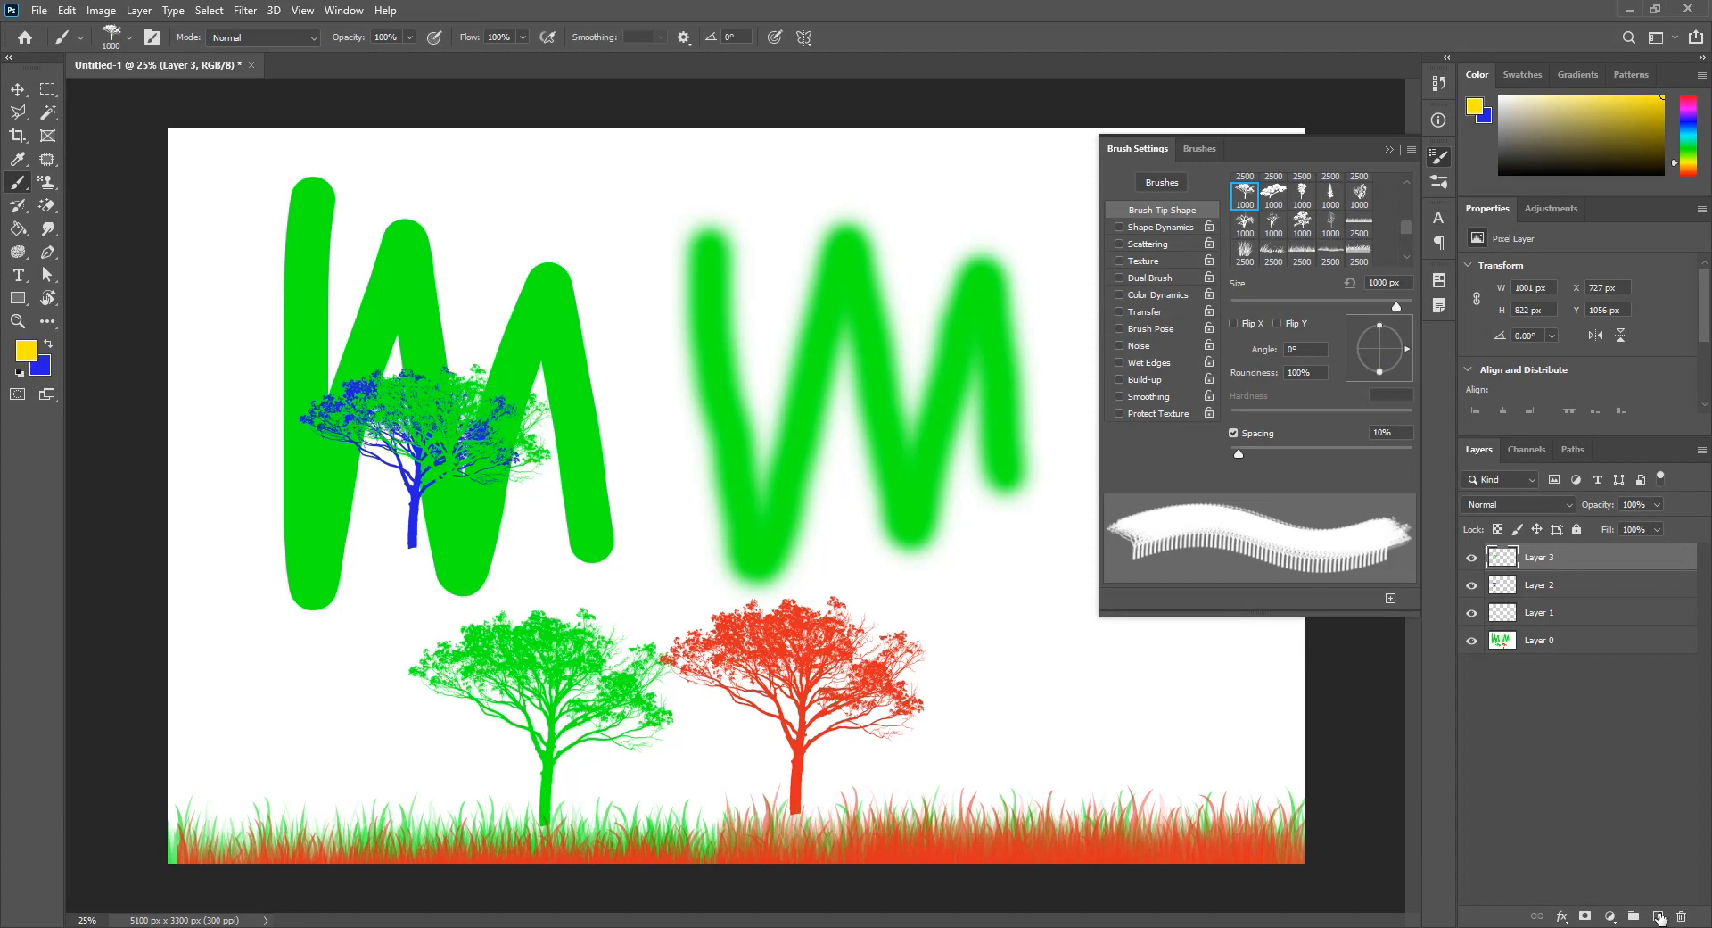
pyautogui.click(1659, 917)
pyautogui.click(473, 453)
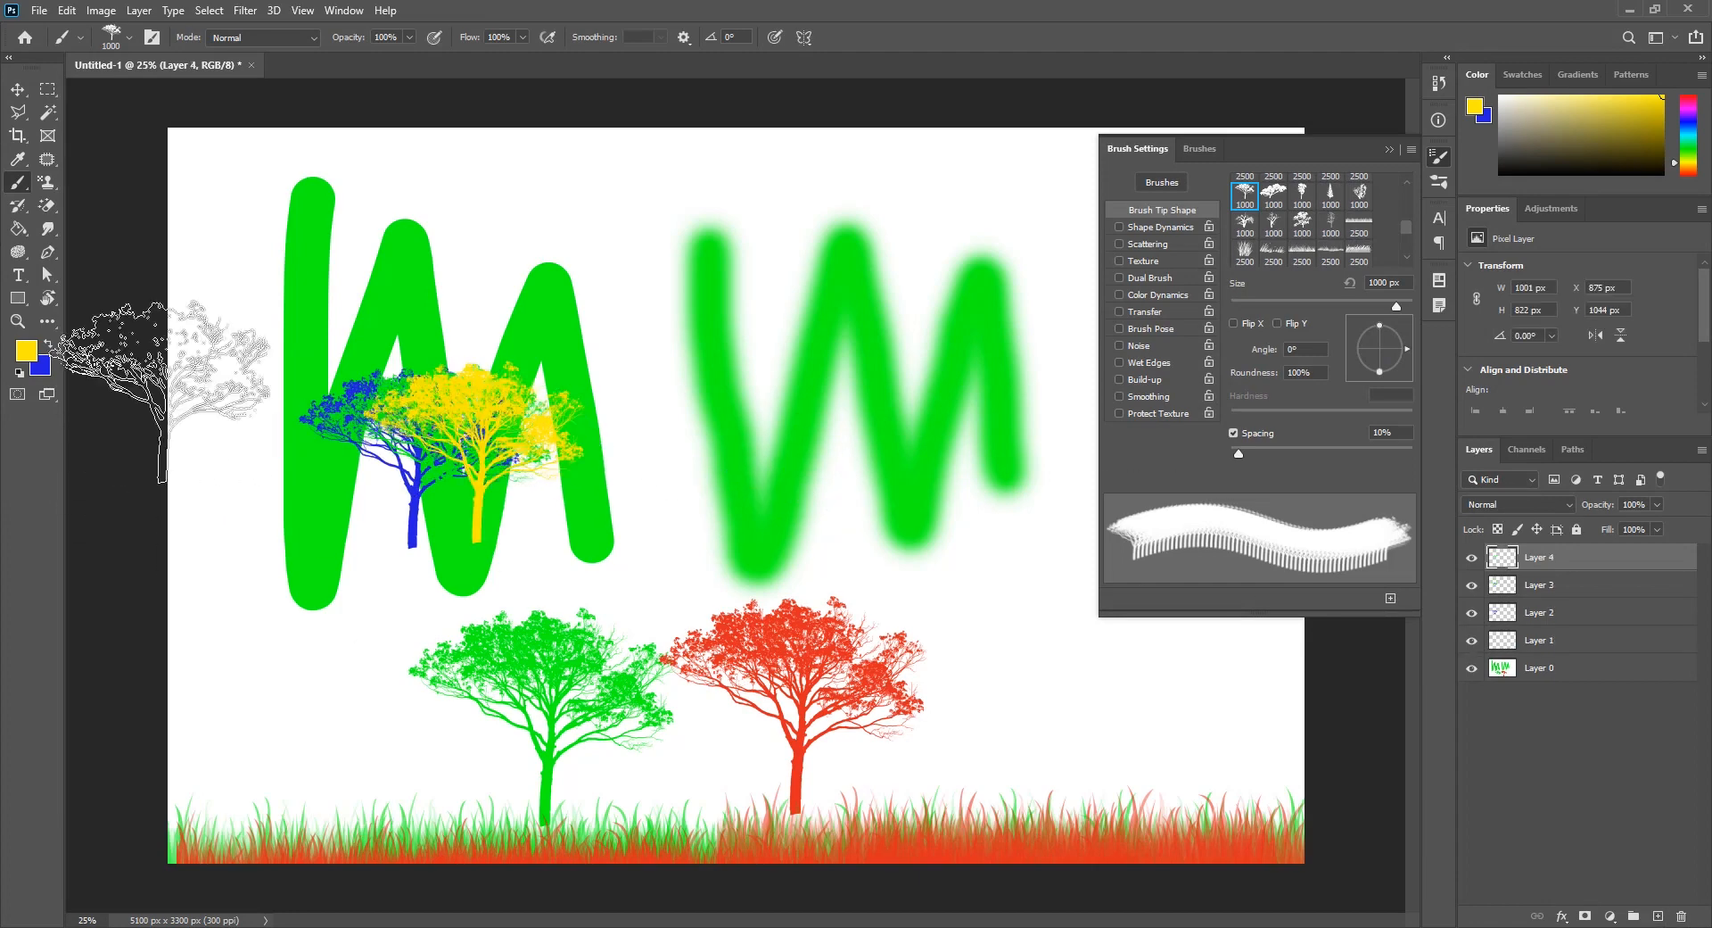
# Step: Select Layers 2 to 4 and move their three trees together down beside the lower green tree
pyautogui.press('v')
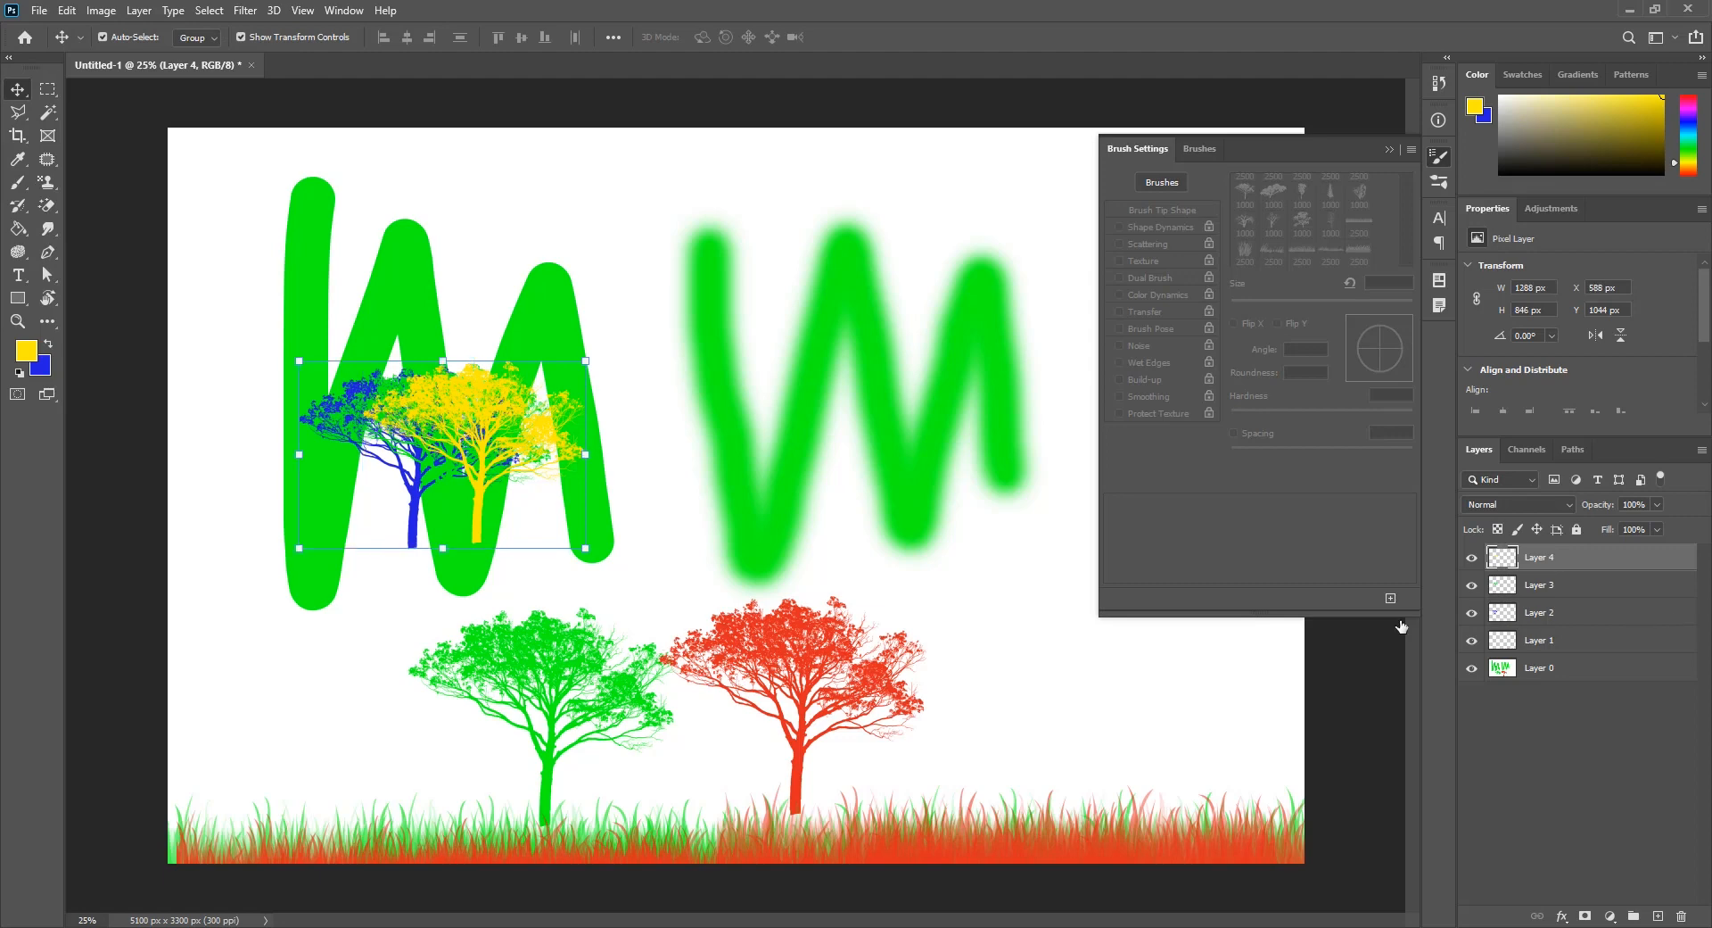
pyautogui.keyDown('shift'); pyautogui.click(1665, 626); pyautogui.keyUp('shift')
pyautogui.moveTo(434, 435); pyautogui.dragTo(324, 689)
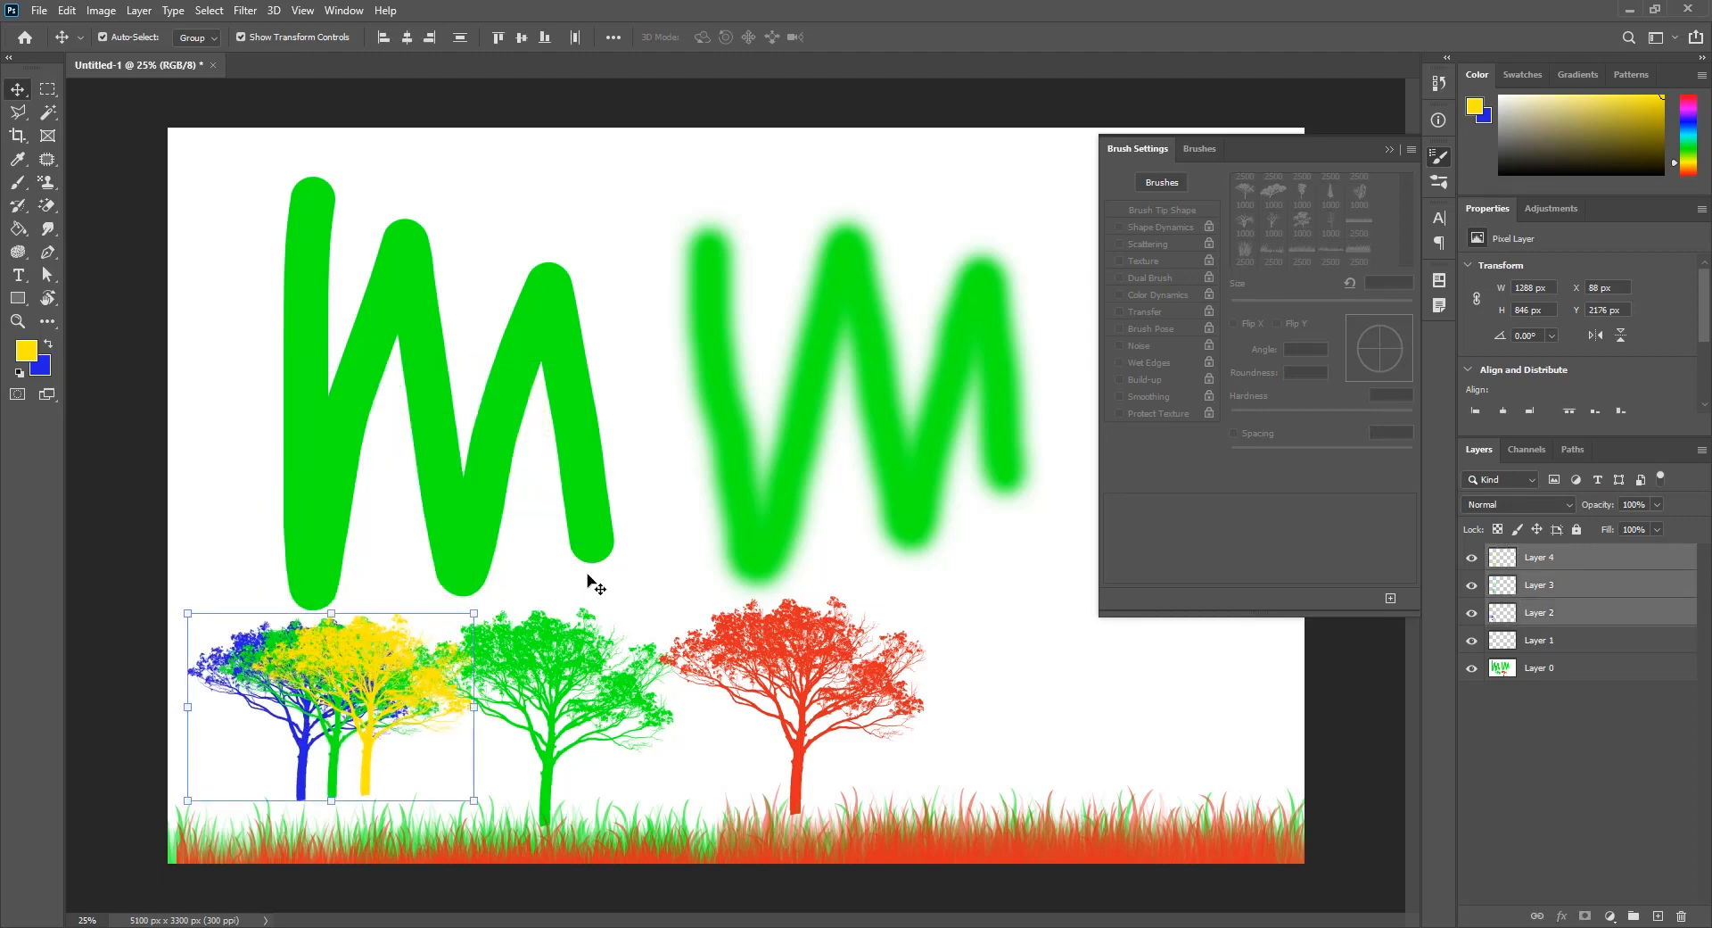
# Step: Shift Layer 0 about 86 px to the right, and bring Layer 2 with the blue tree to the top of the layer stack
pyautogui.click(612, 592)
pyautogui.moveTo(495, 727); pyautogui.dragTo(564, 693)
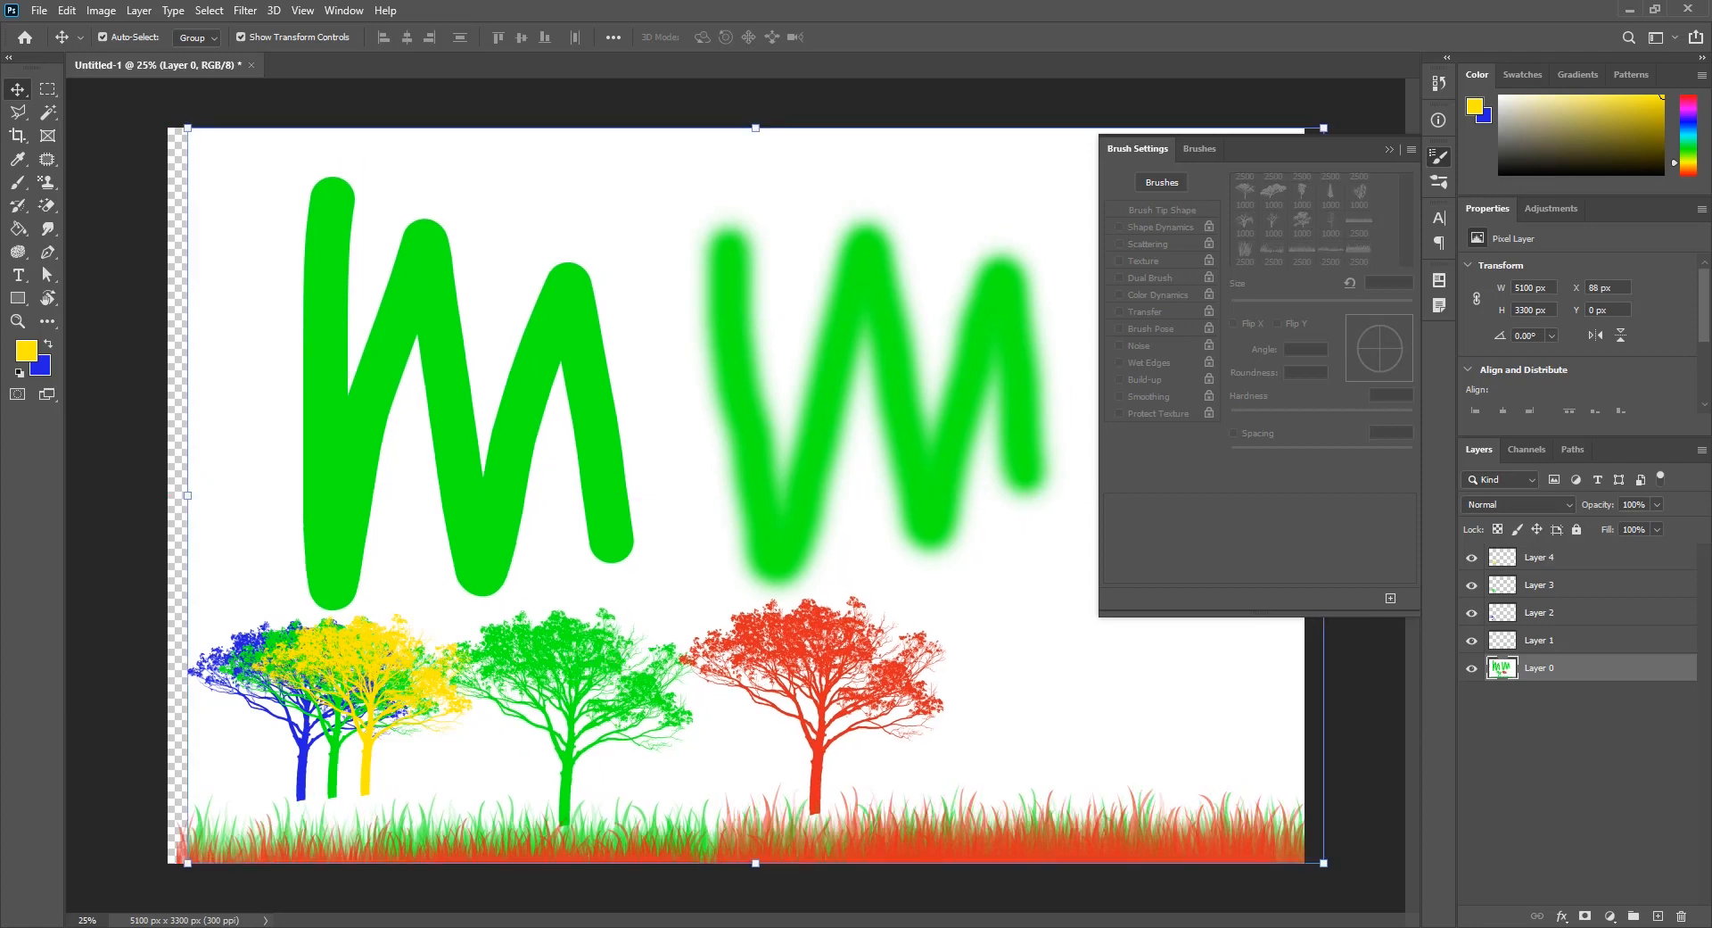
pyautogui.click(1638, 615)
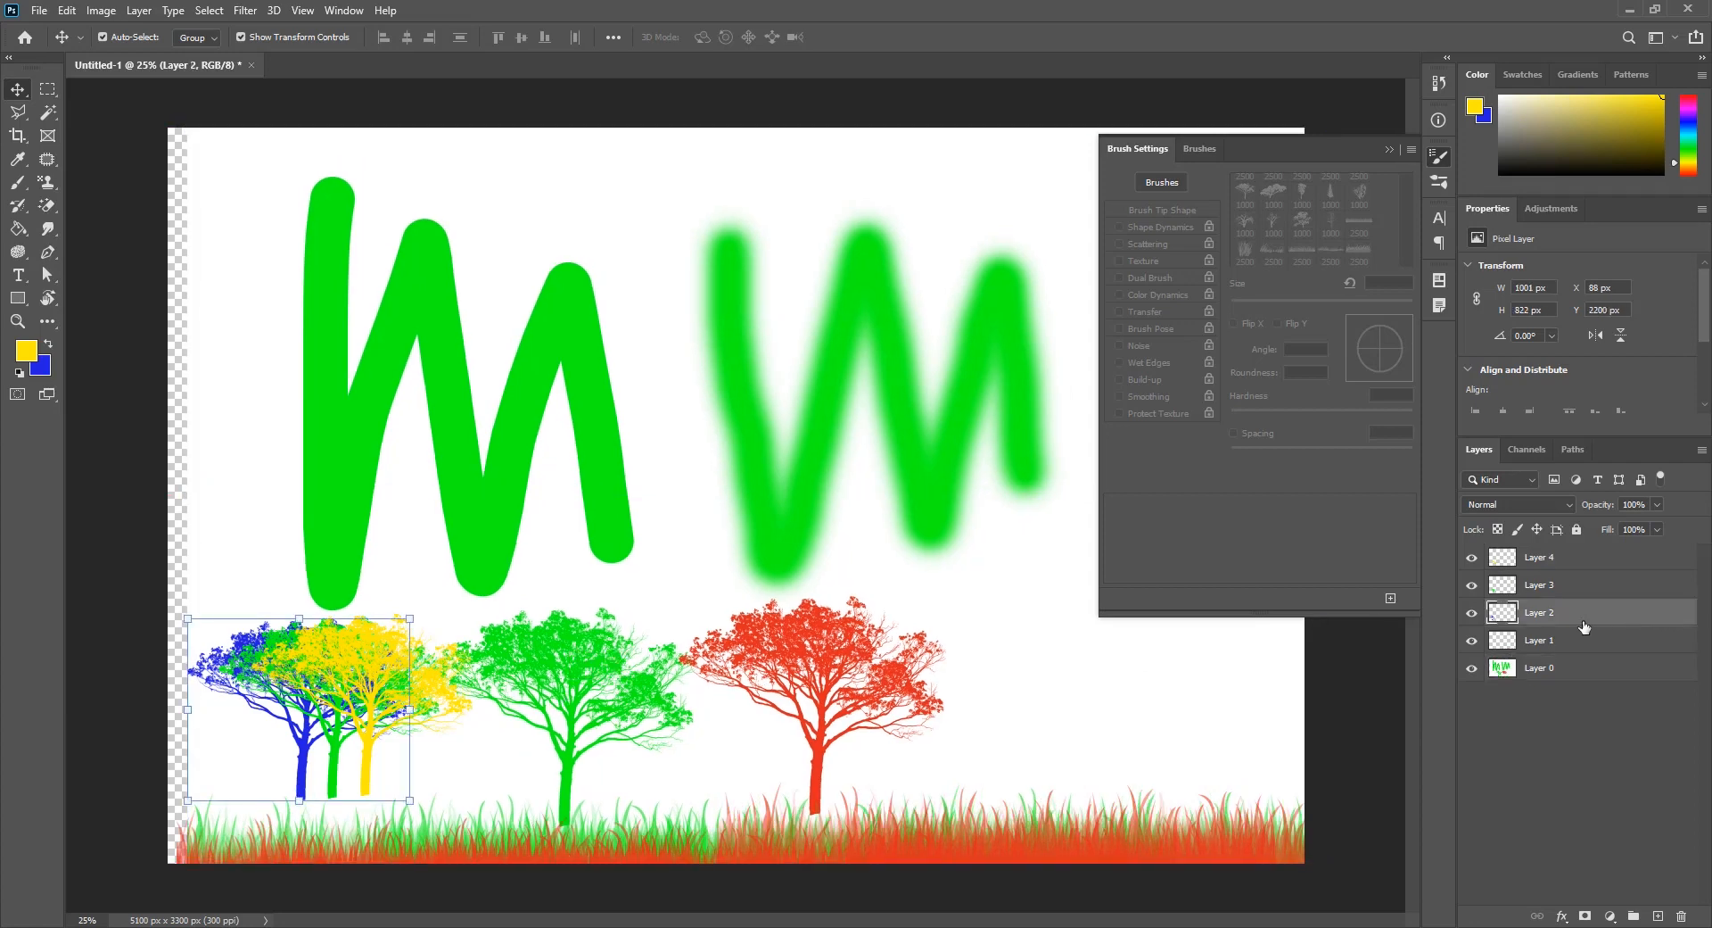
pyautogui.moveTo(1583, 615); pyautogui.dragTo(1577, 546)
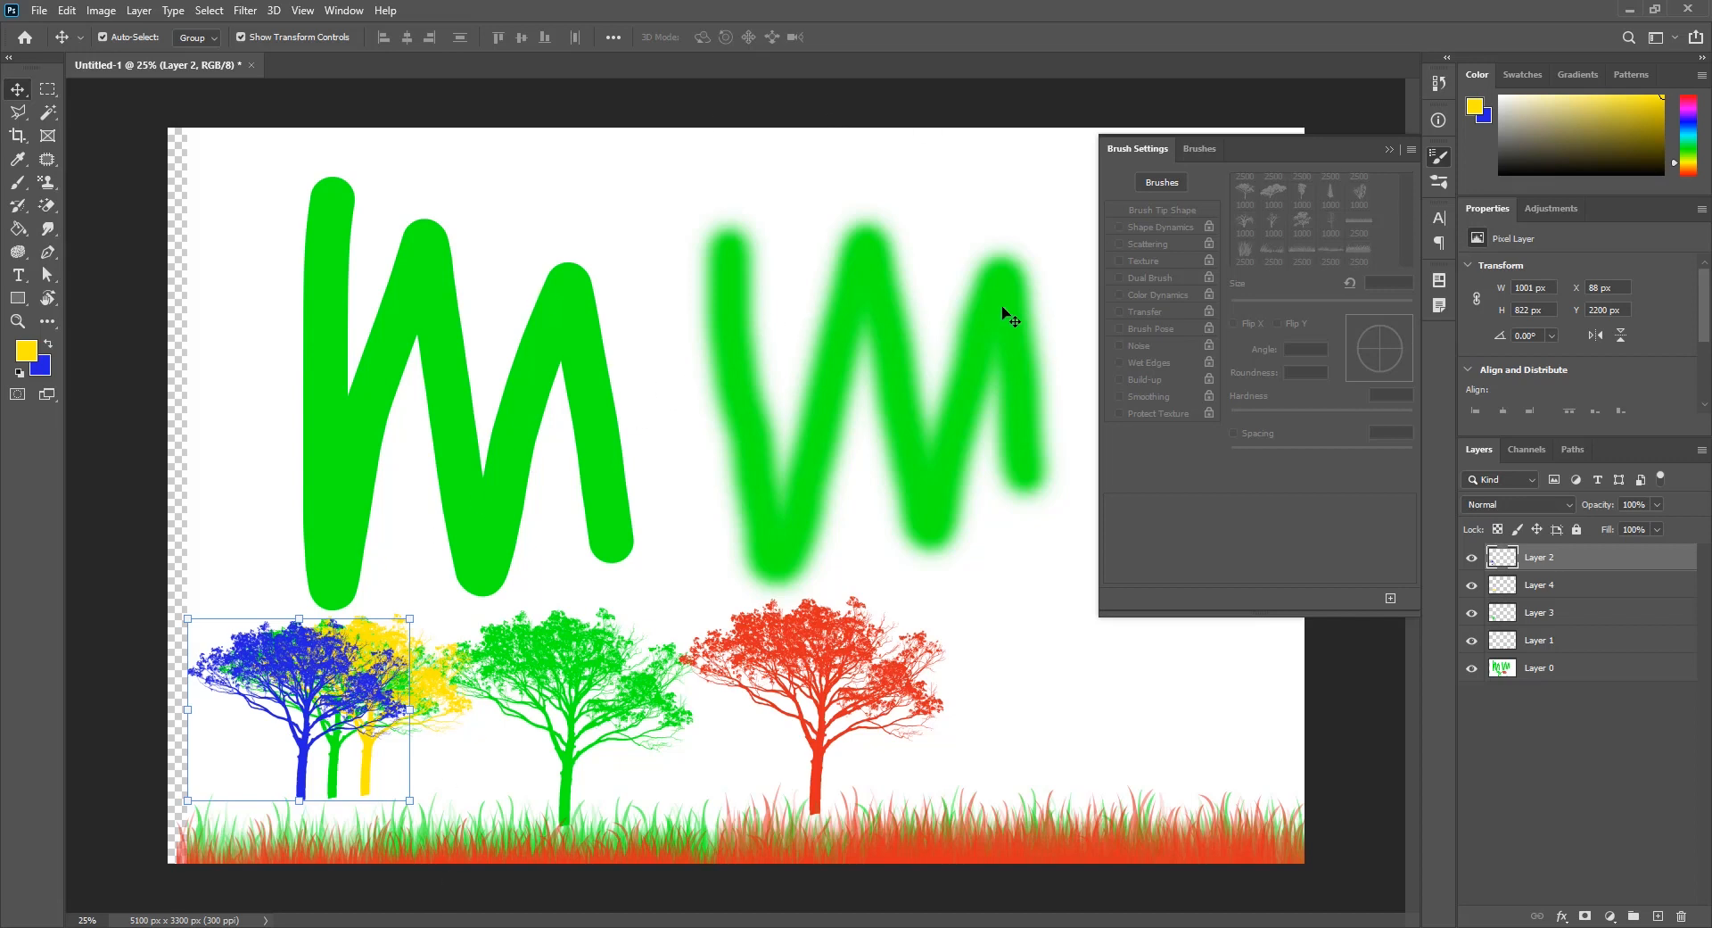
# Step: Stamp a yellow tree beside the red tree on Layer 2 using the slanted tree brush at 1300 px, and undo the stamp
pyautogui.click(17, 182)
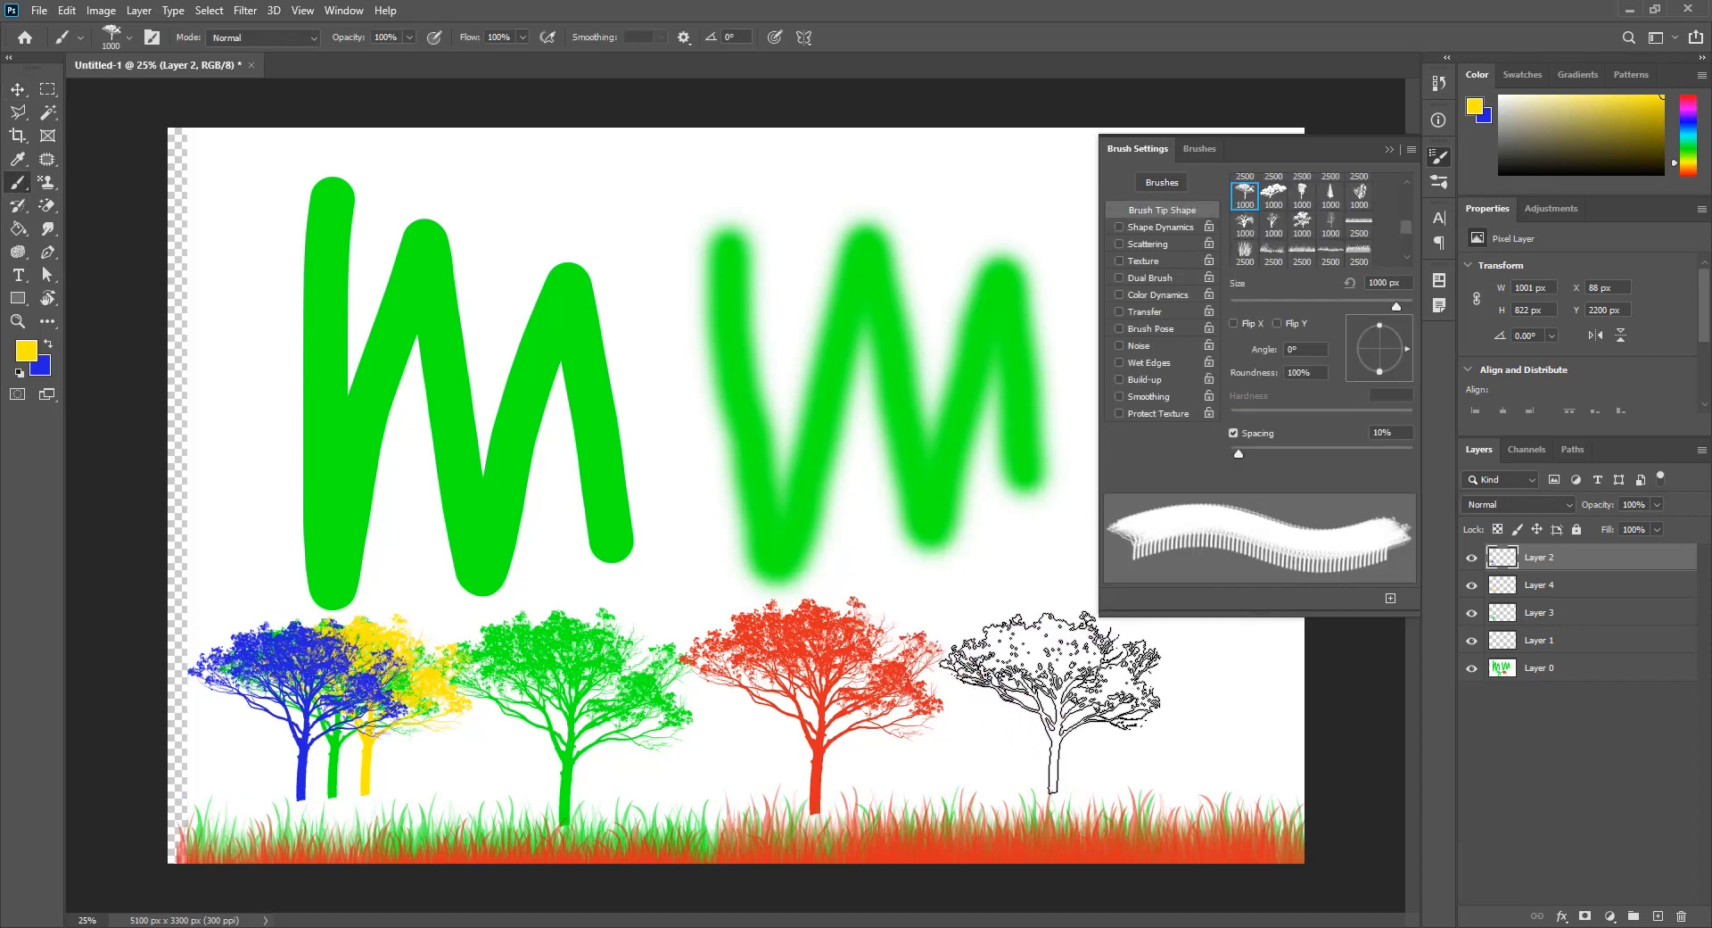
pyautogui.click(1282, 191)
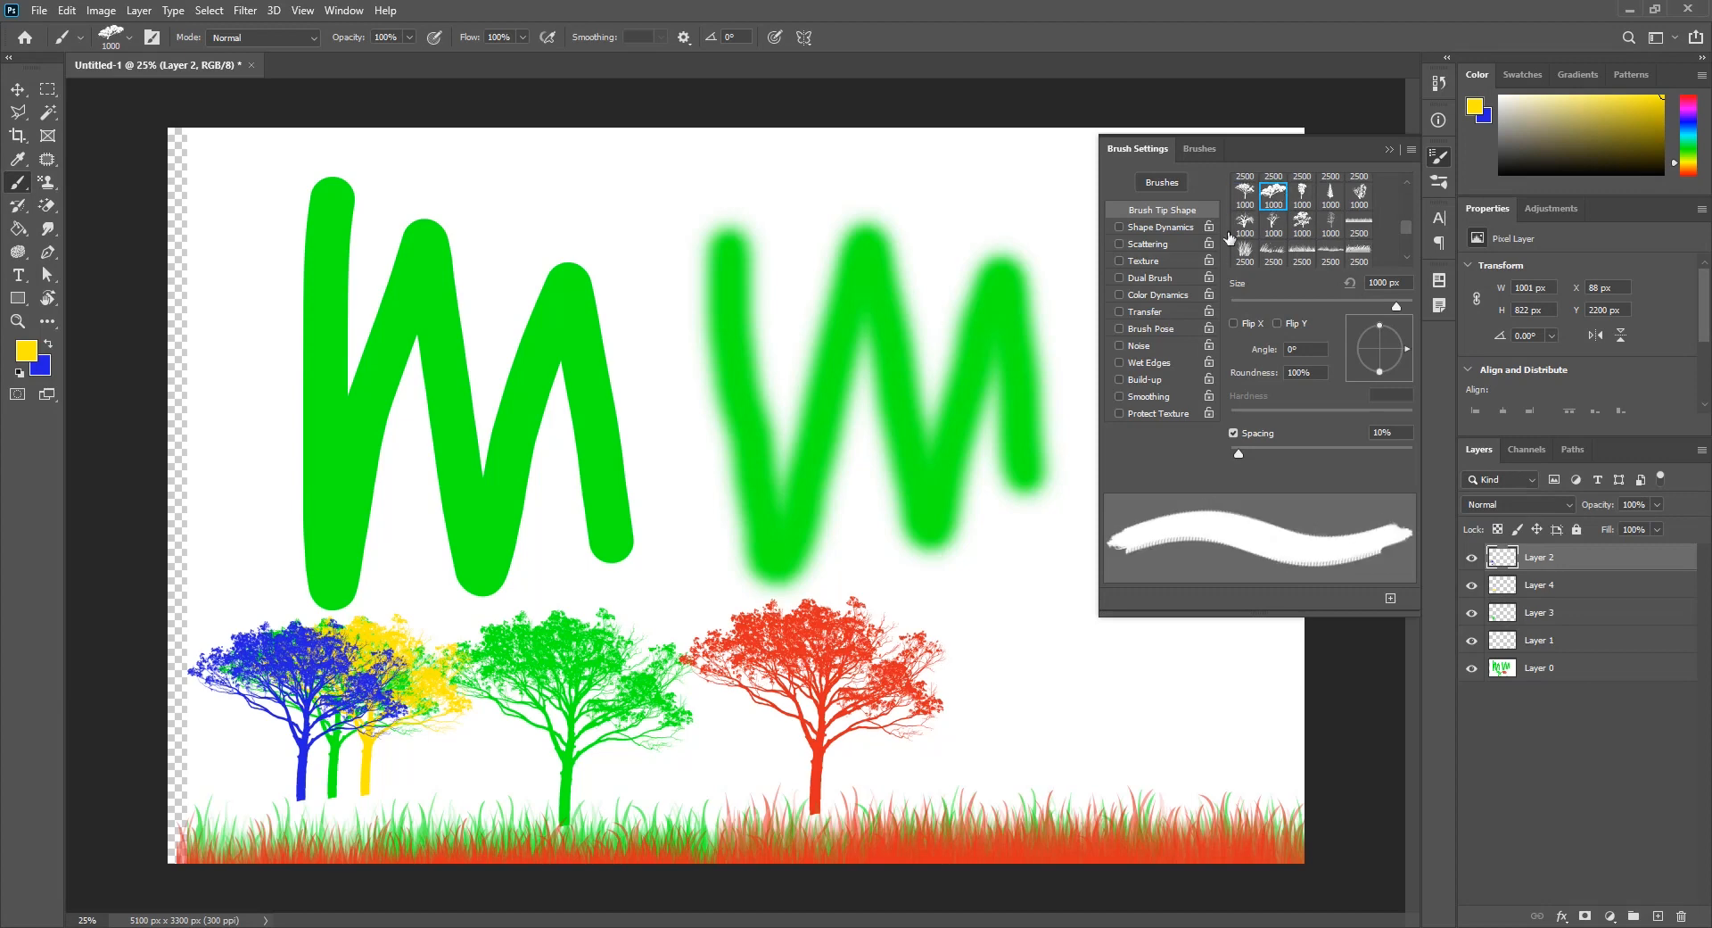
pyautogui.press(']')
pyautogui.press(']')
pyautogui.press(']')
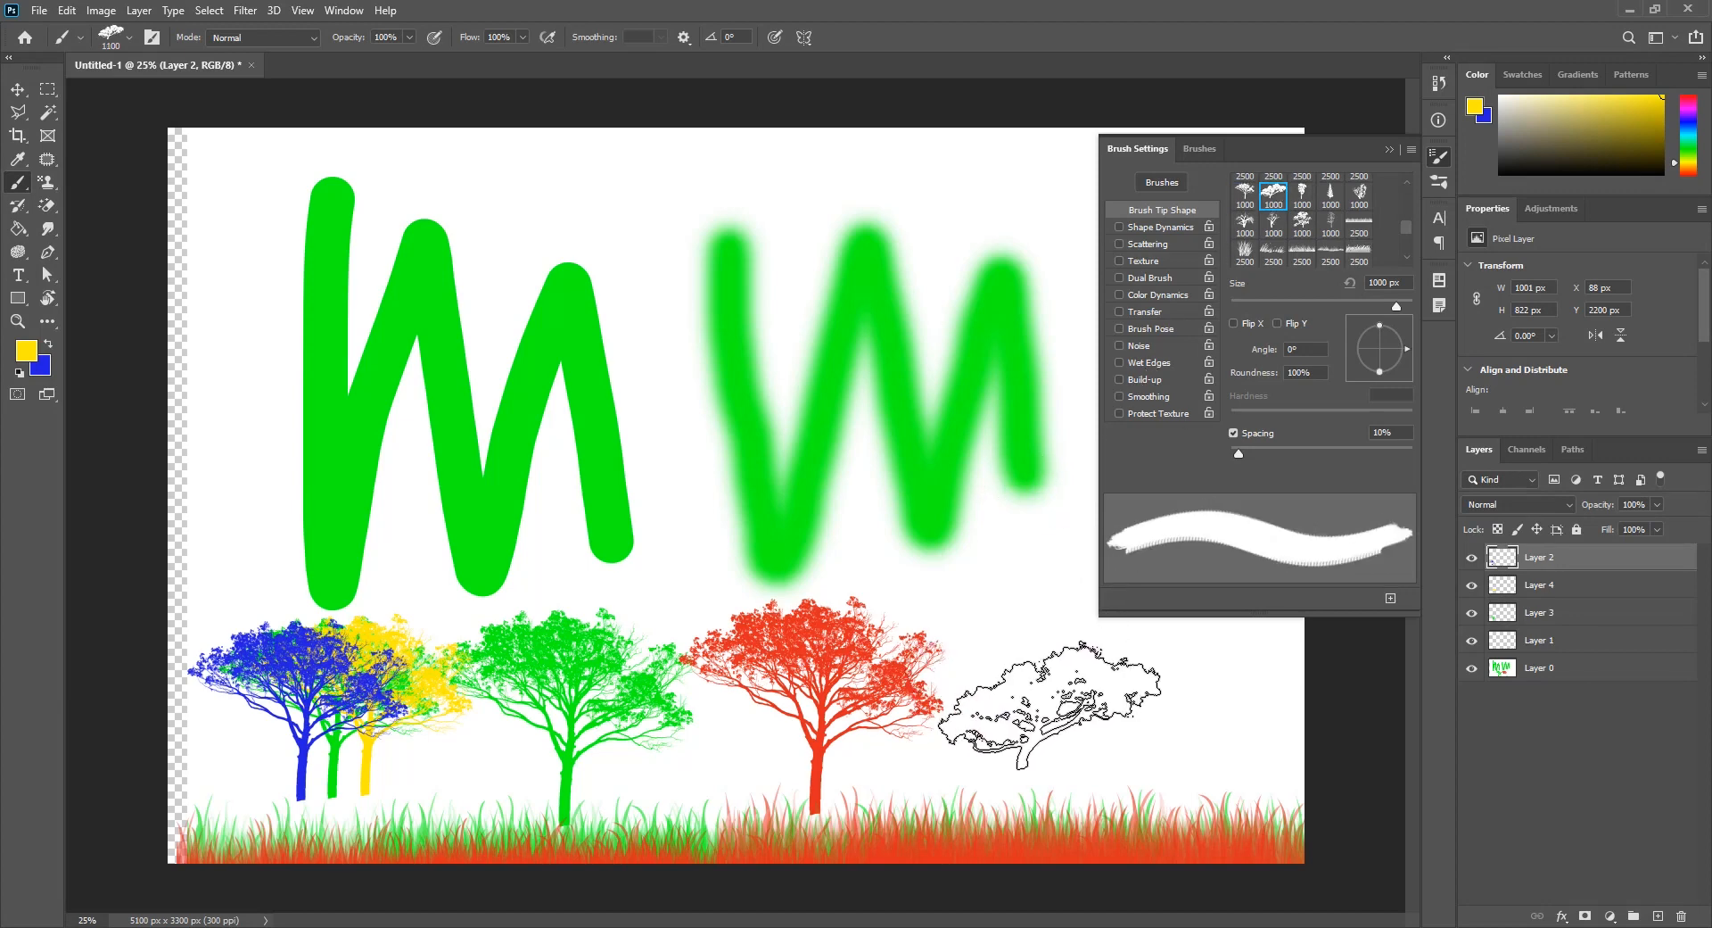
pyautogui.click(1078, 707)
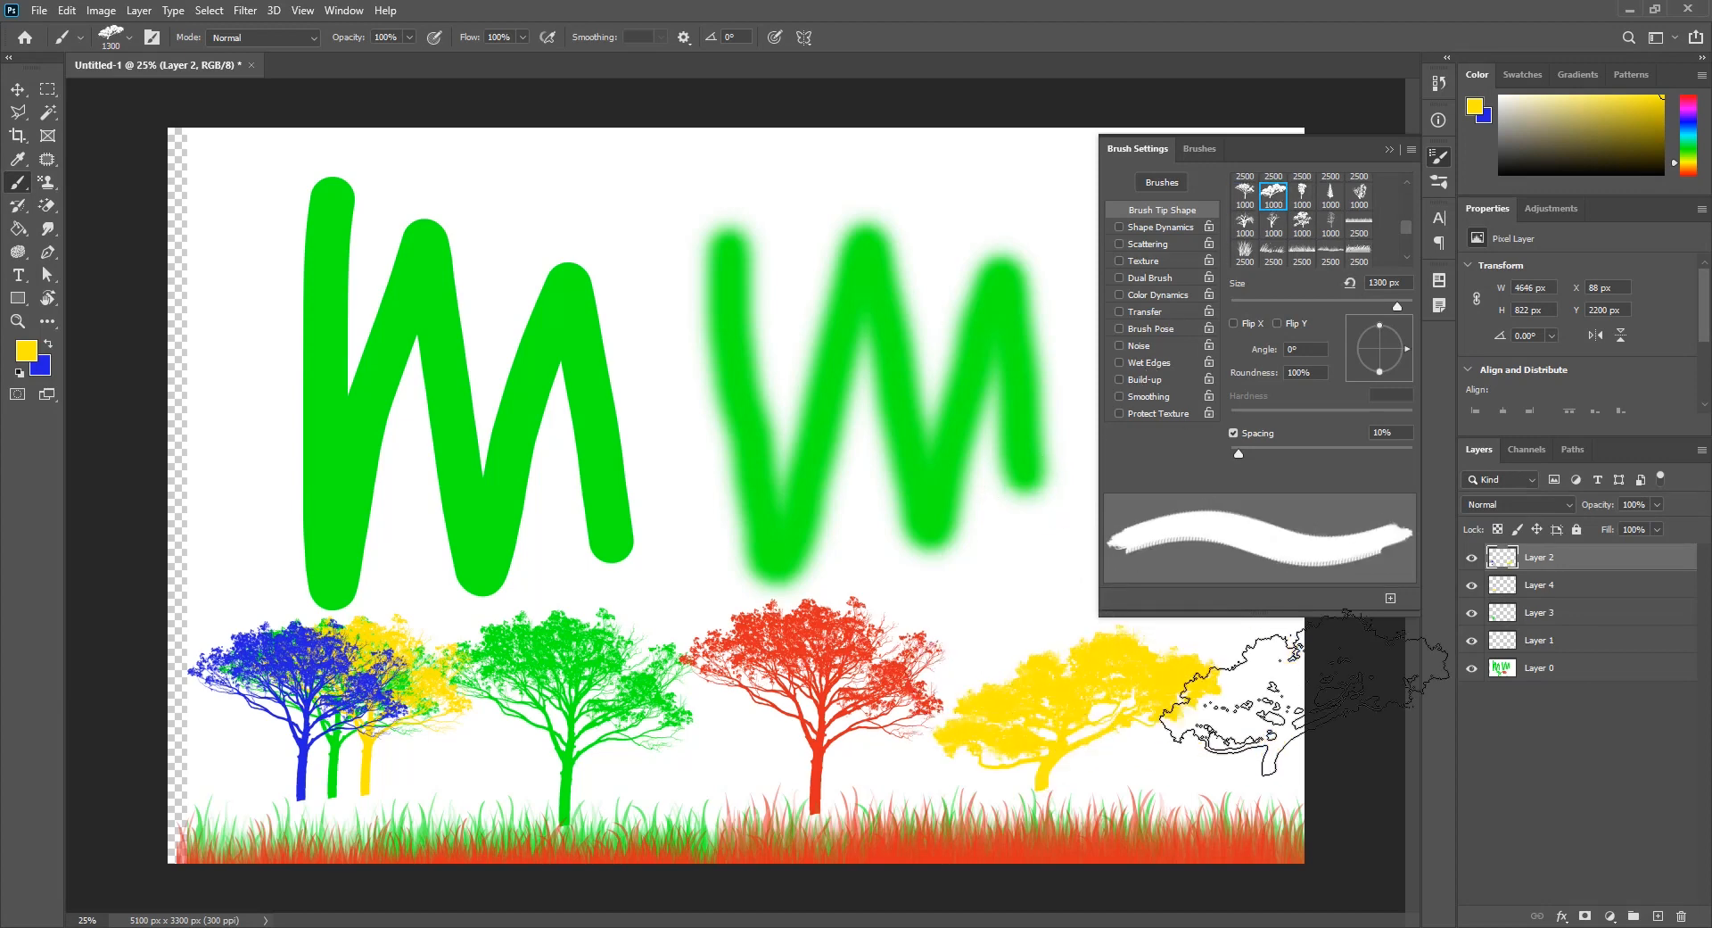
pyautogui.hotkey('ctrl', 'z')
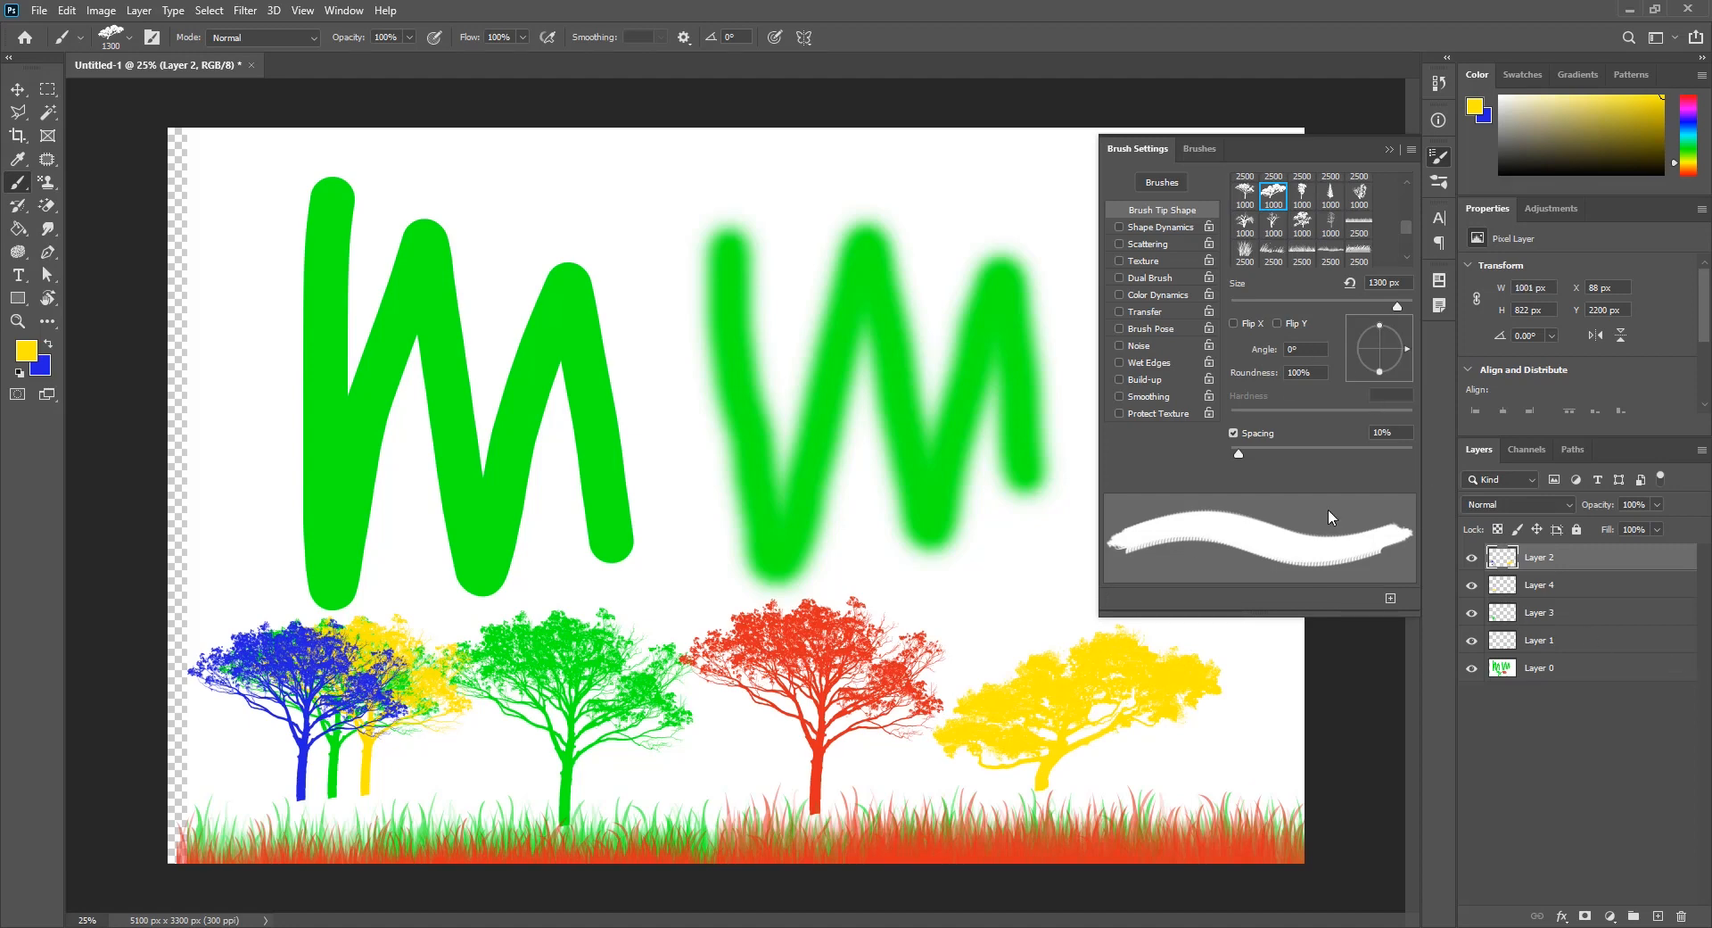
# Step: Stamp a blue slanted tree beside the red tree, and a horizontally flipped one over the soft green stroke
pyautogui.click(49, 345)
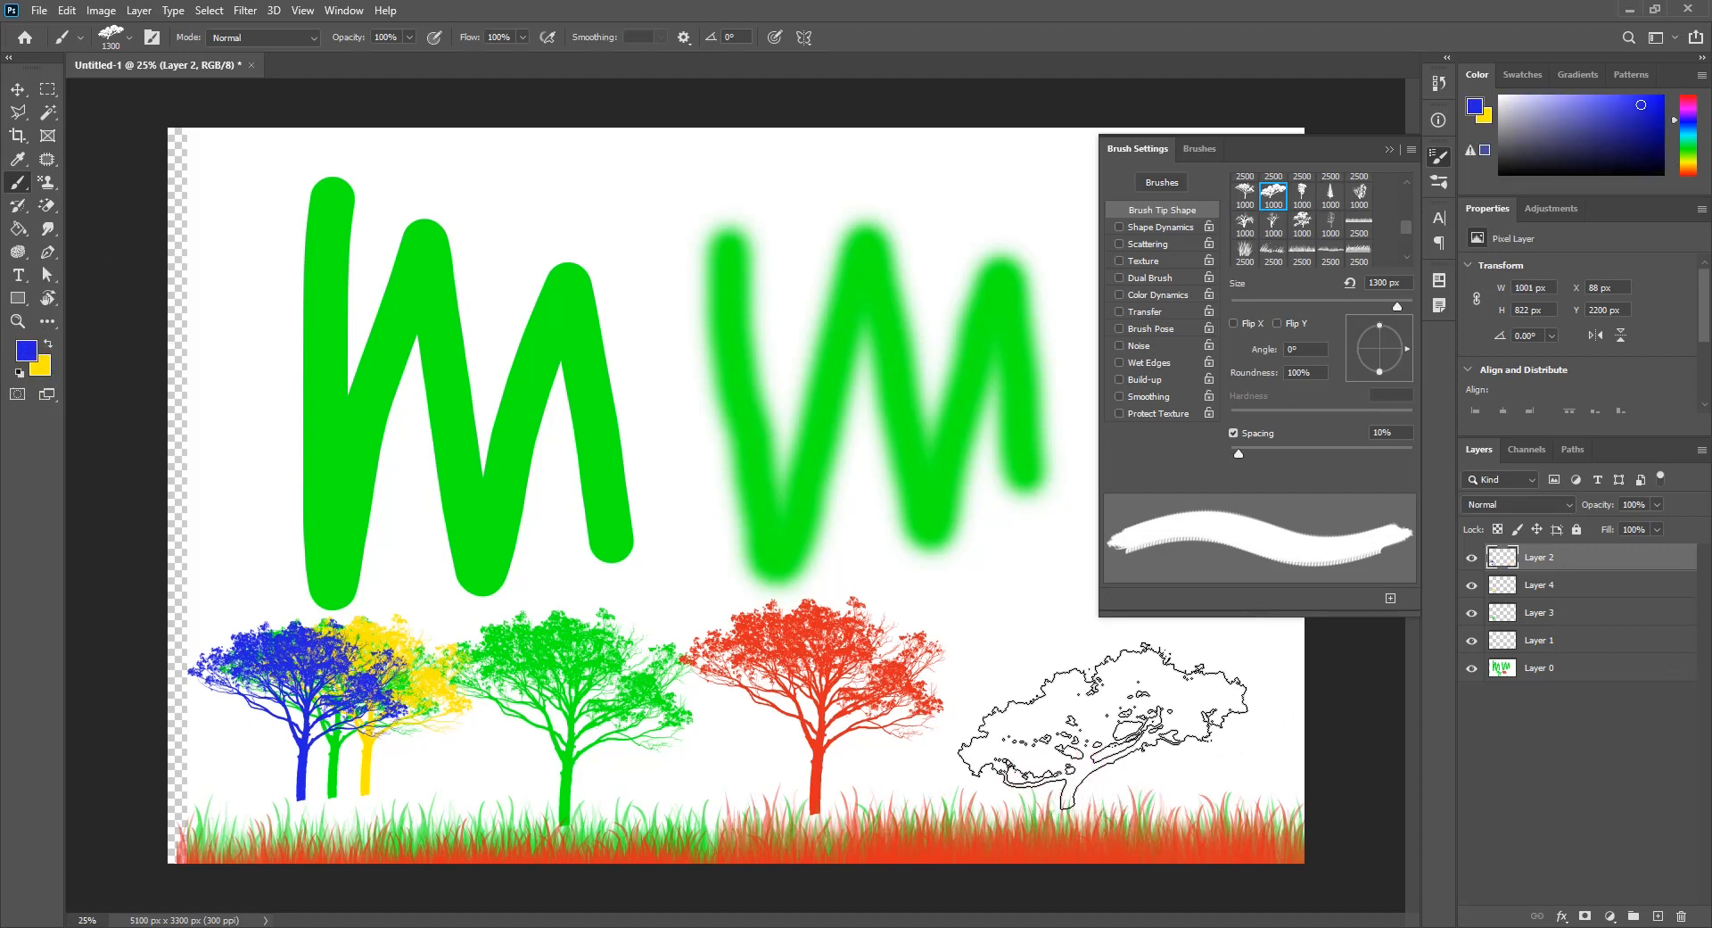
pyautogui.click(1074, 712)
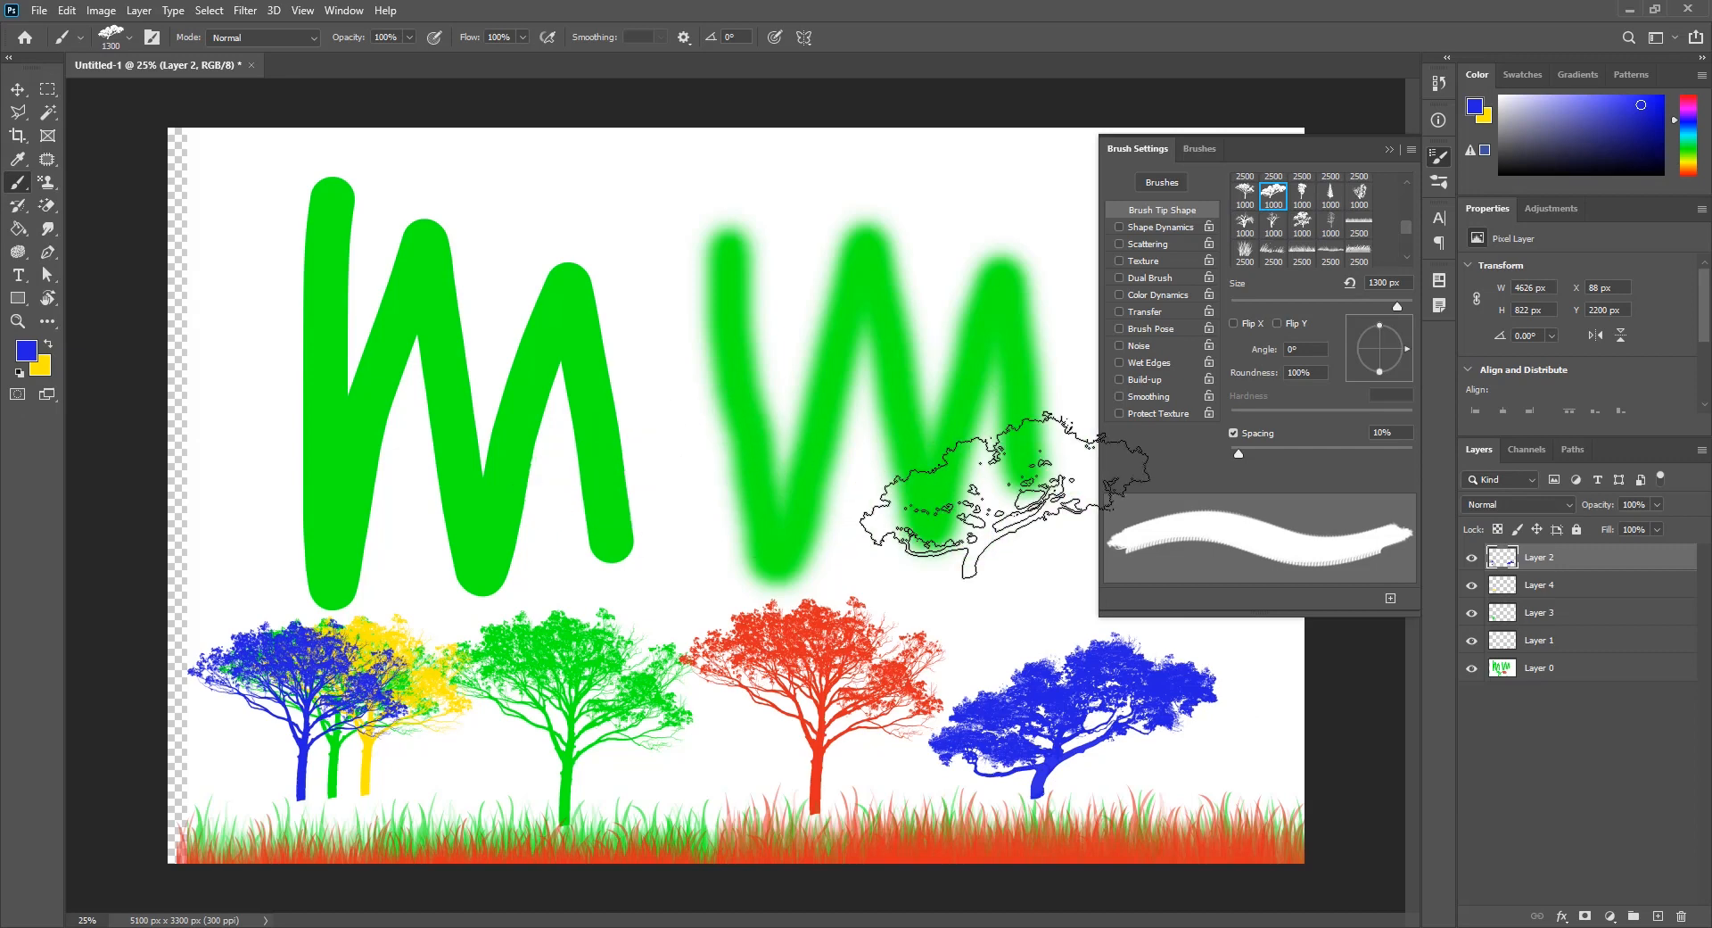
pyautogui.click(1247, 323)
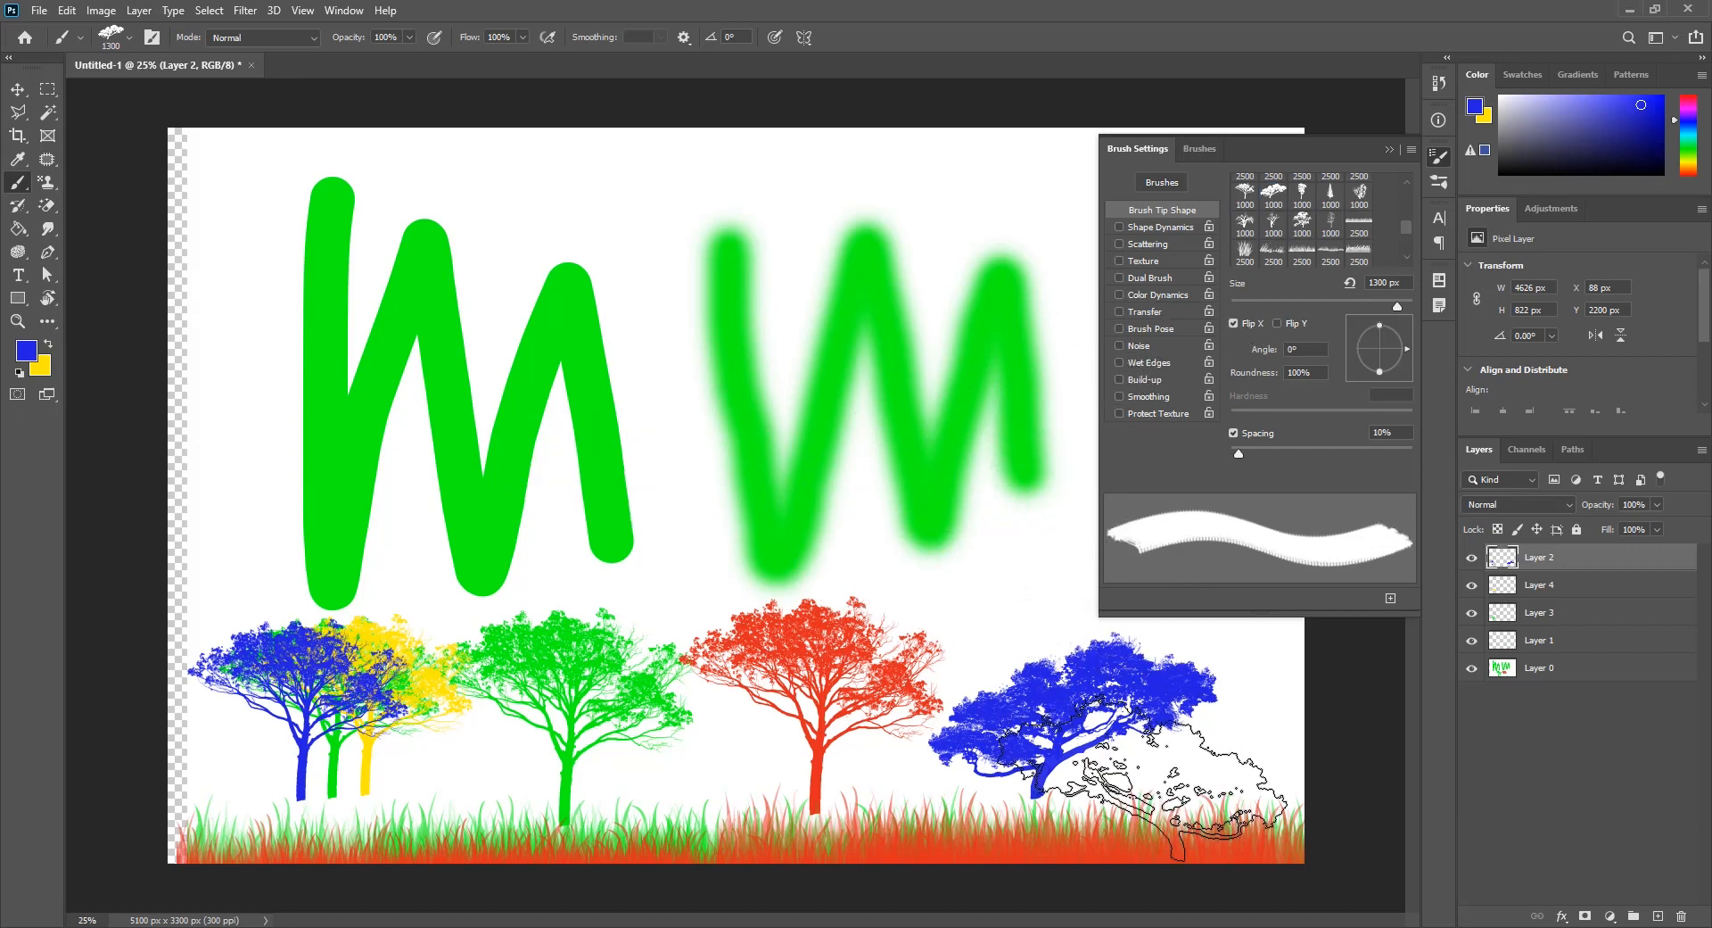
pyautogui.click(942, 498)
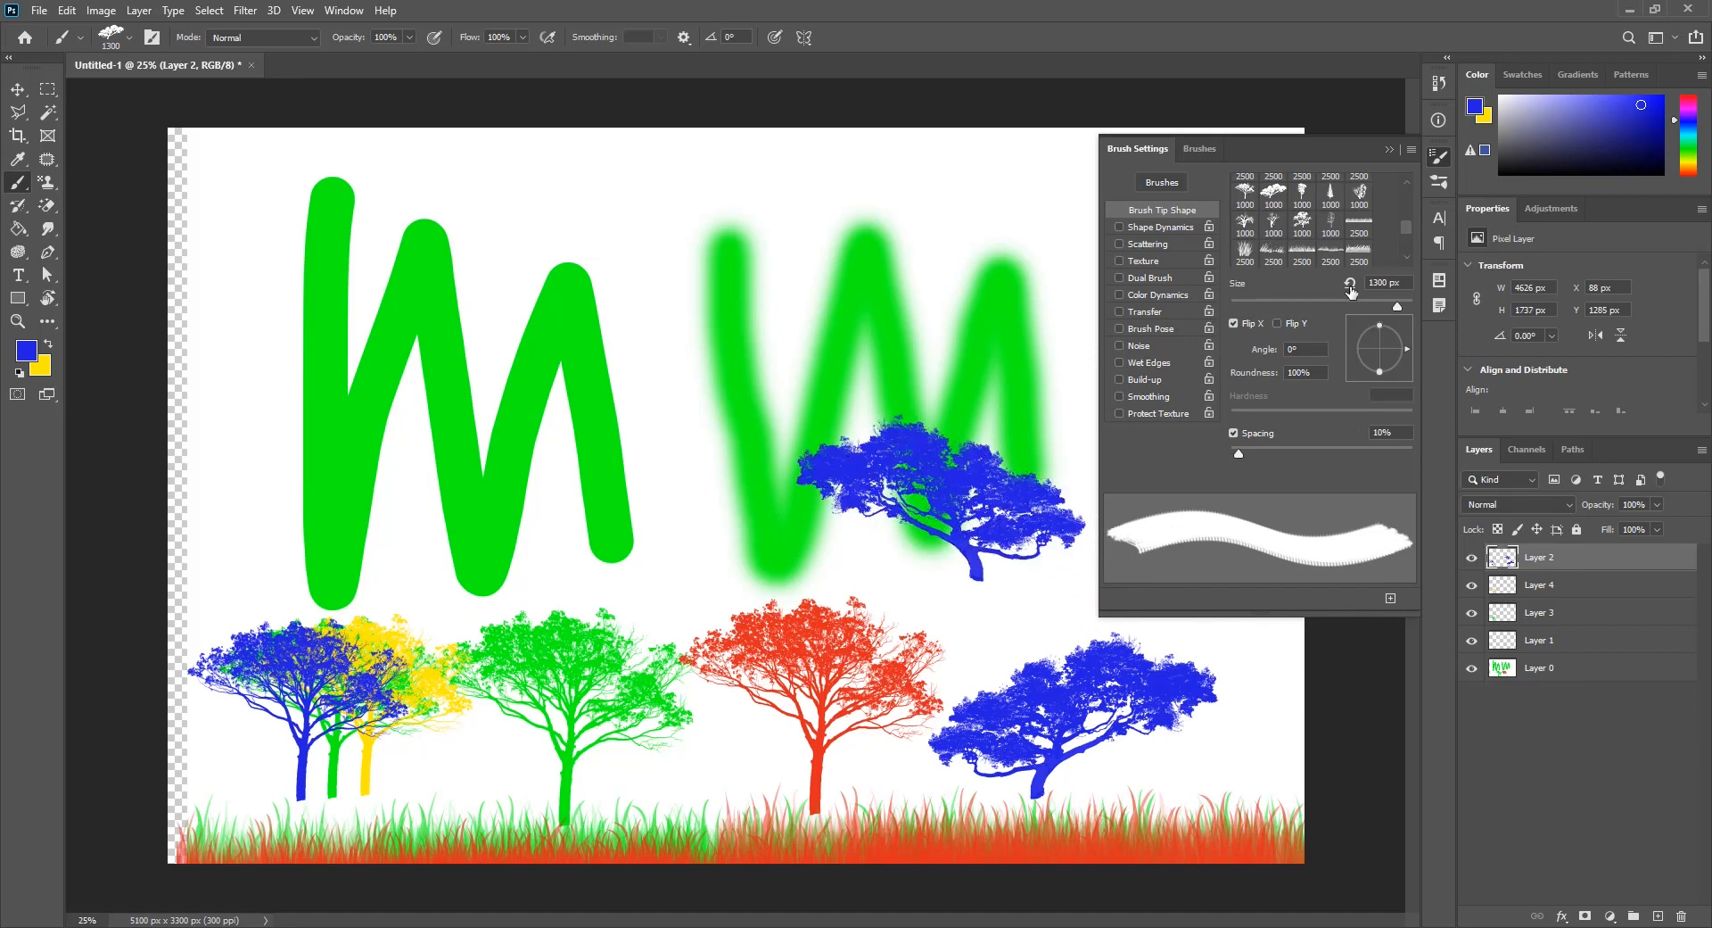
# Step: Stamp two upside-down blue trees across the hard green stroke, one with Flip X and Flip Y, the other with Flip Y only
pyautogui.click(1277, 323)
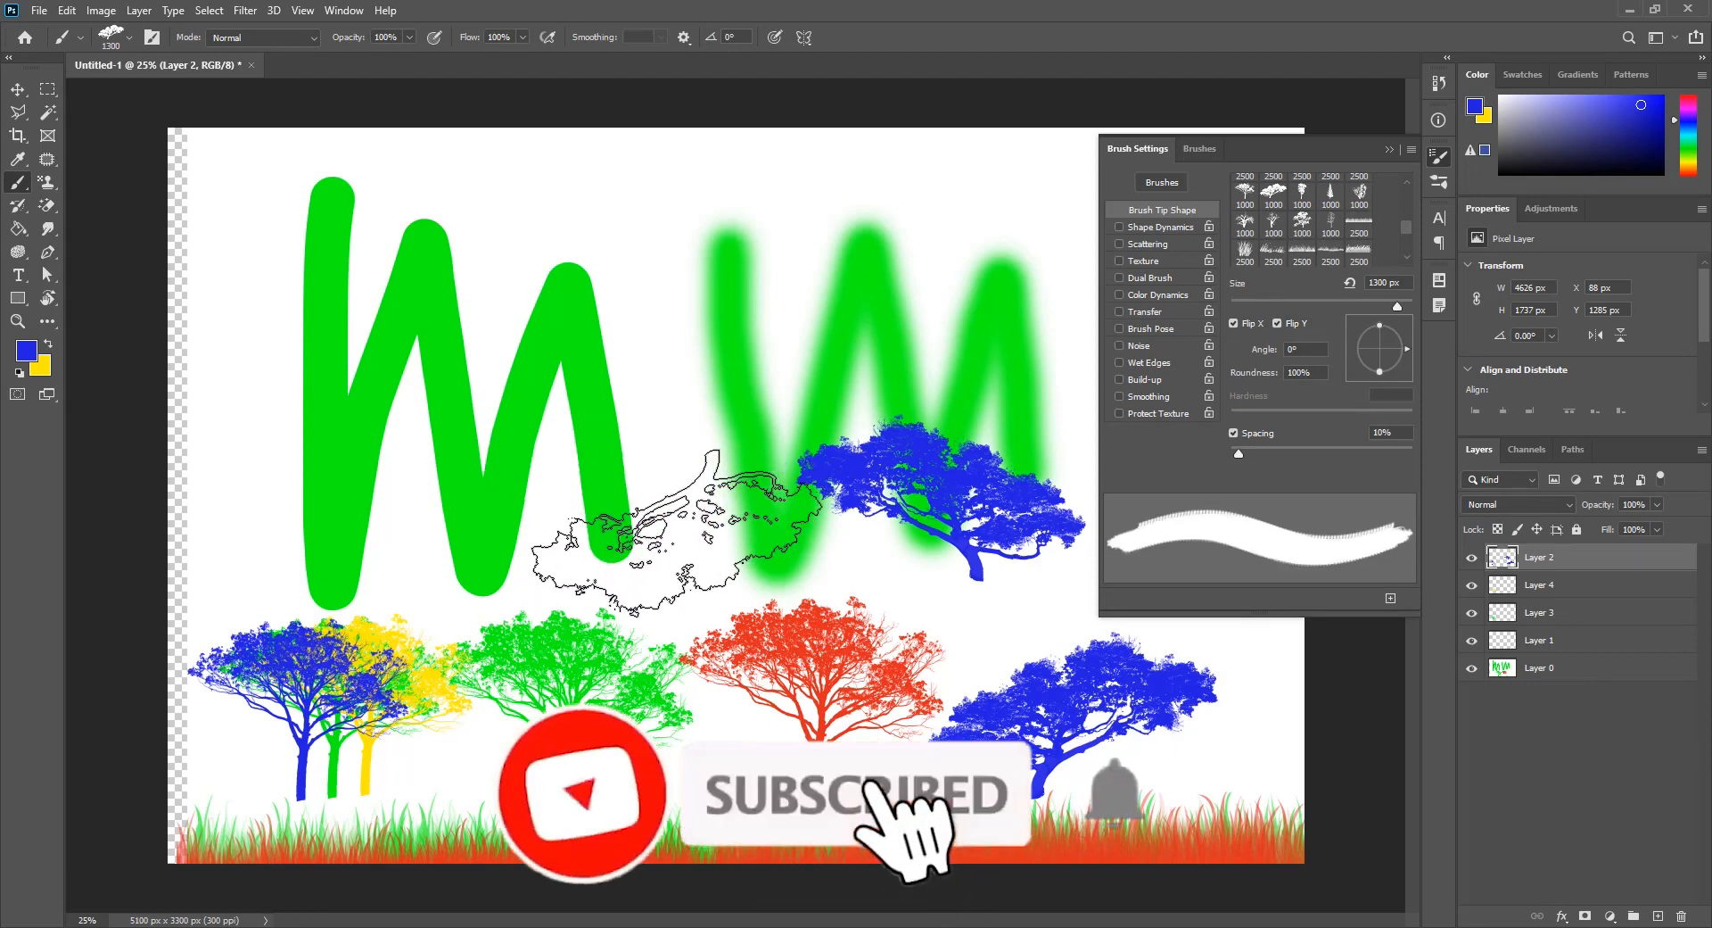
pyautogui.click(651, 526)
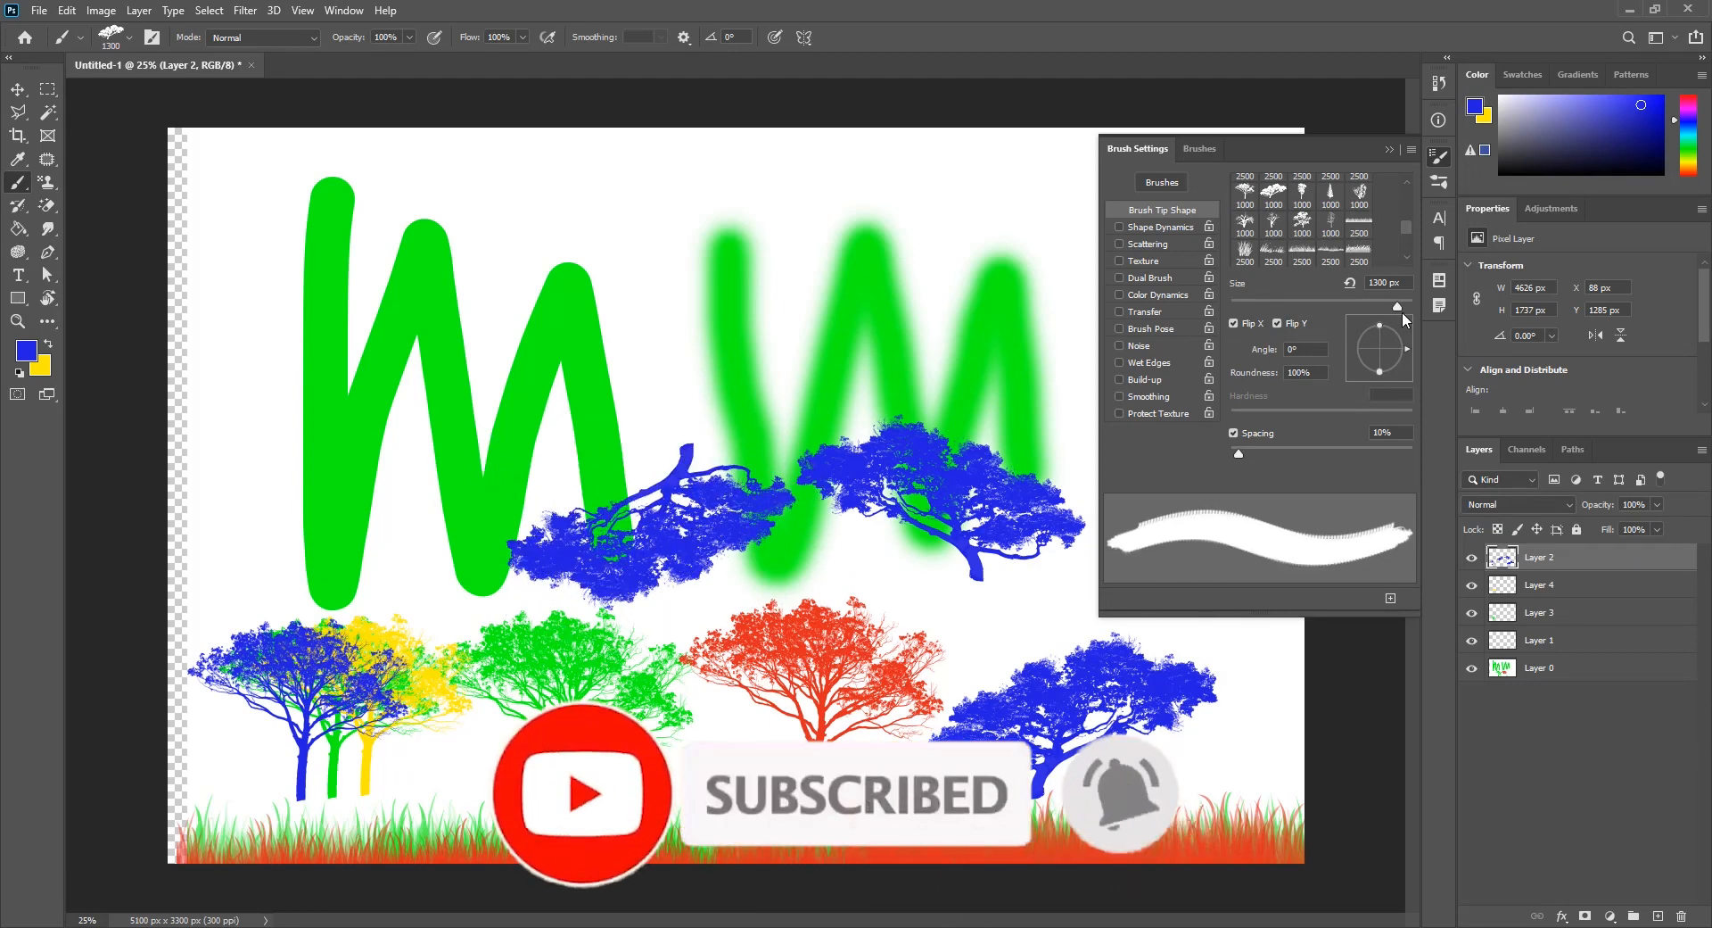
pyautogui.click(1232, 325)
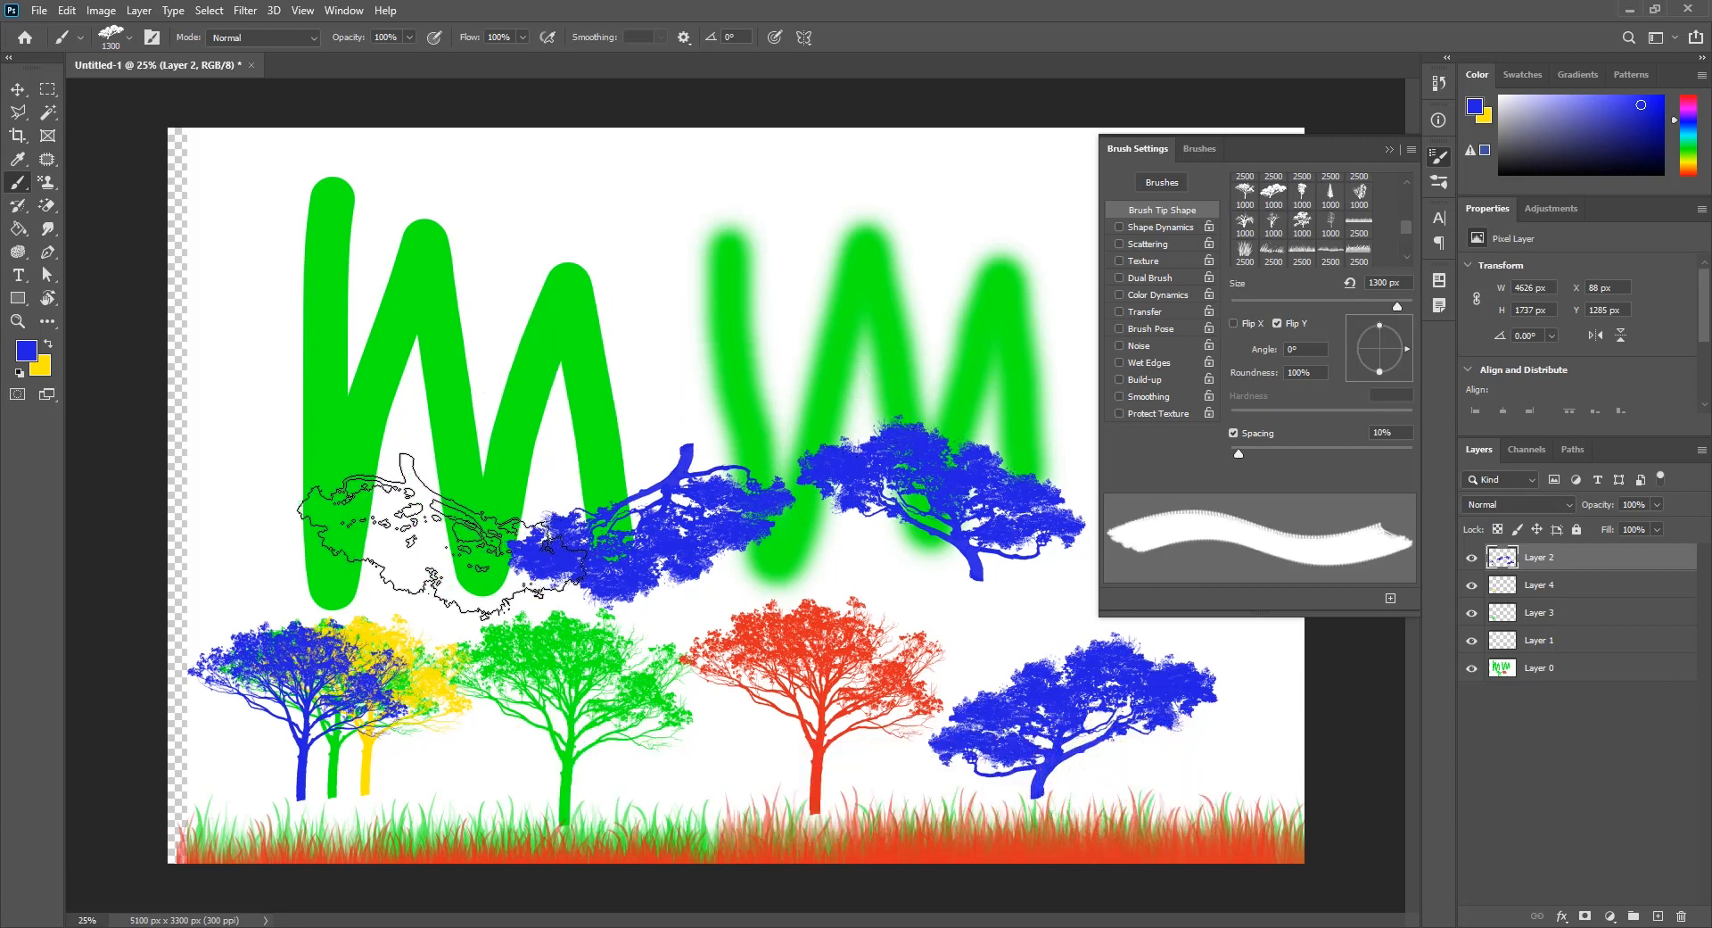
pyautogui.click(325, 529)
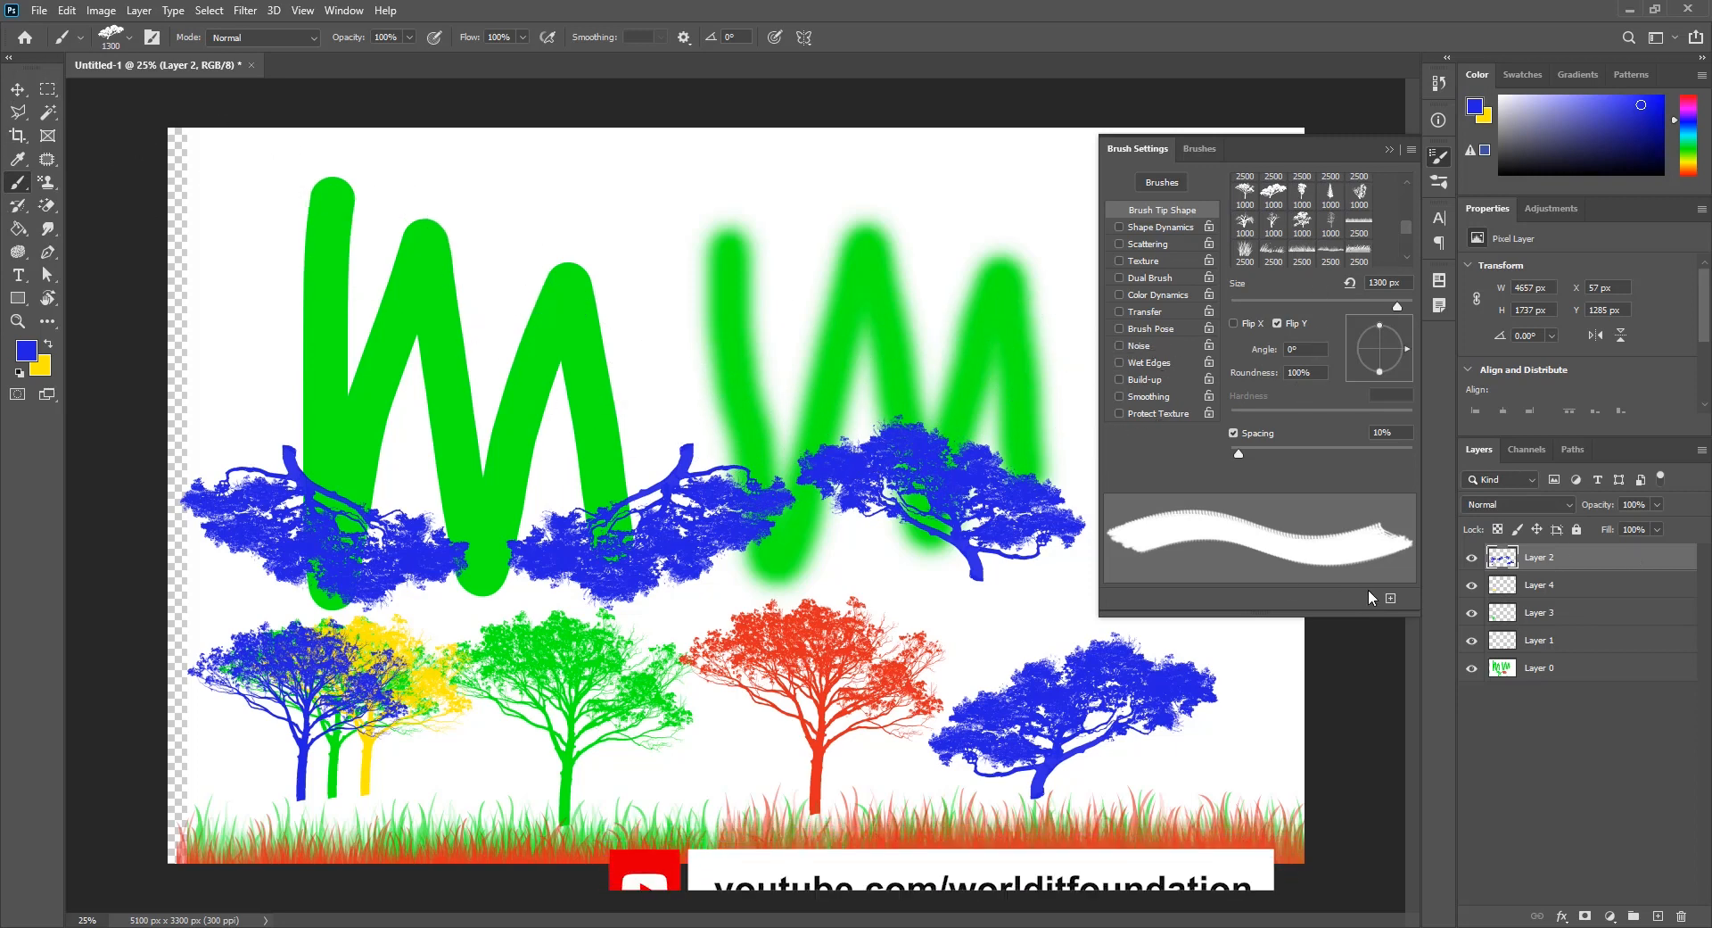
# Step: Add a new layer above Layer 2 and fill it with the yellow background colour
pyautogui.click(1658, 916)
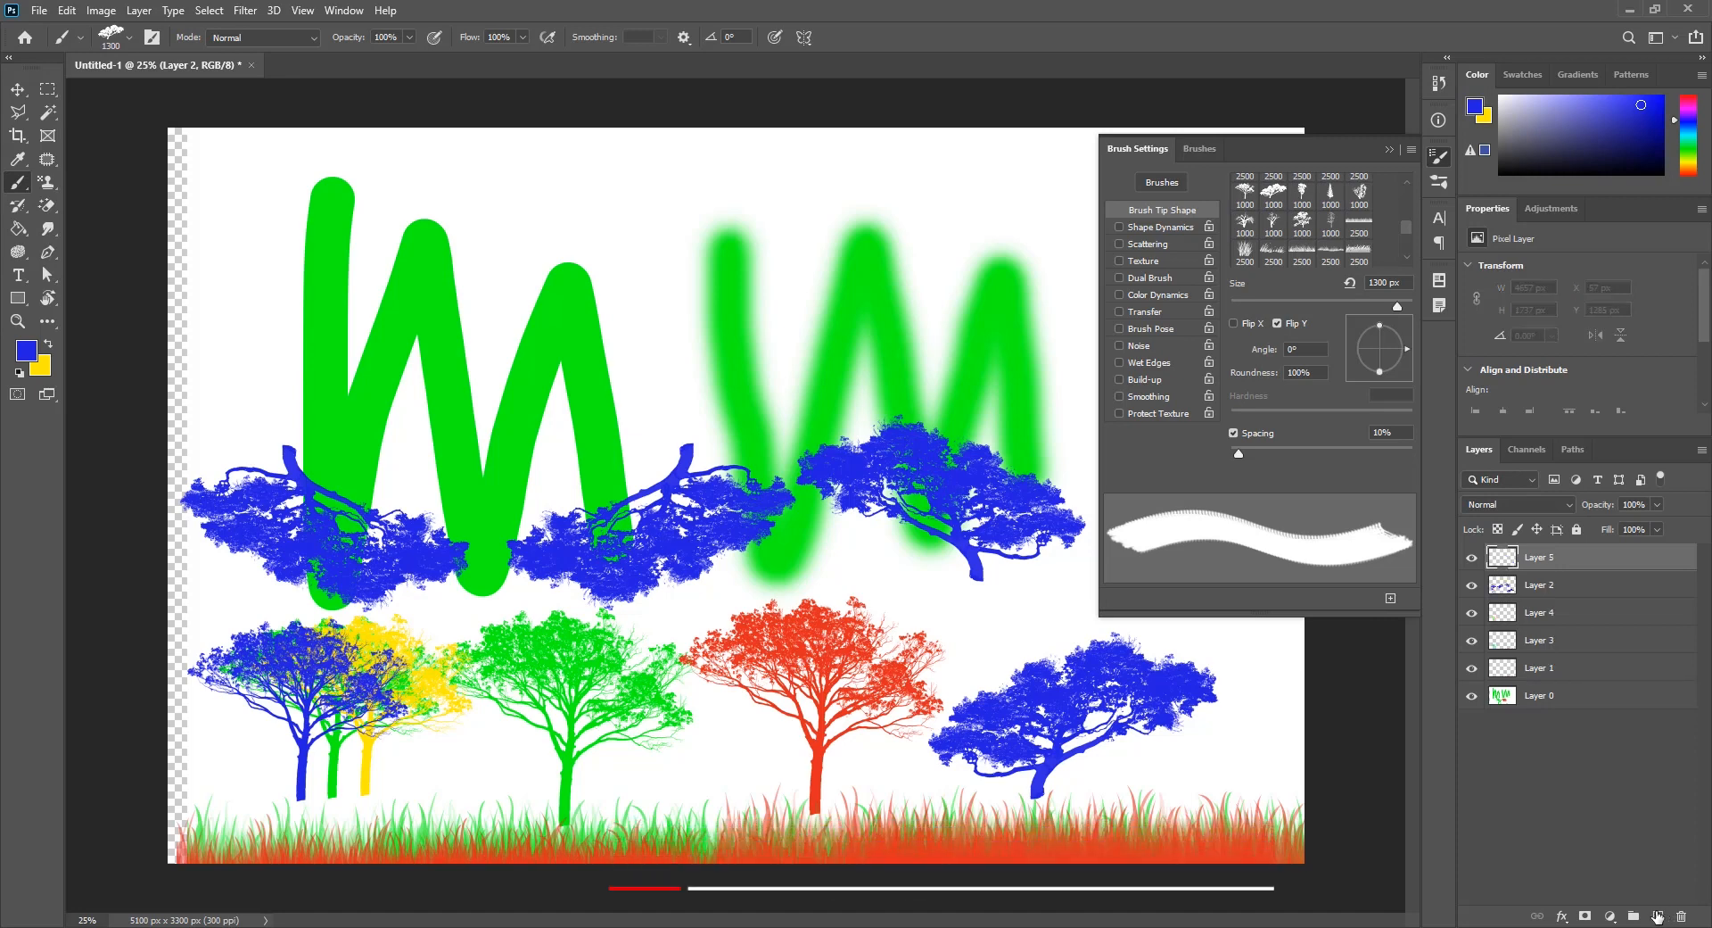
pyautogui.hotkey('ctrl', 'BackSpace')
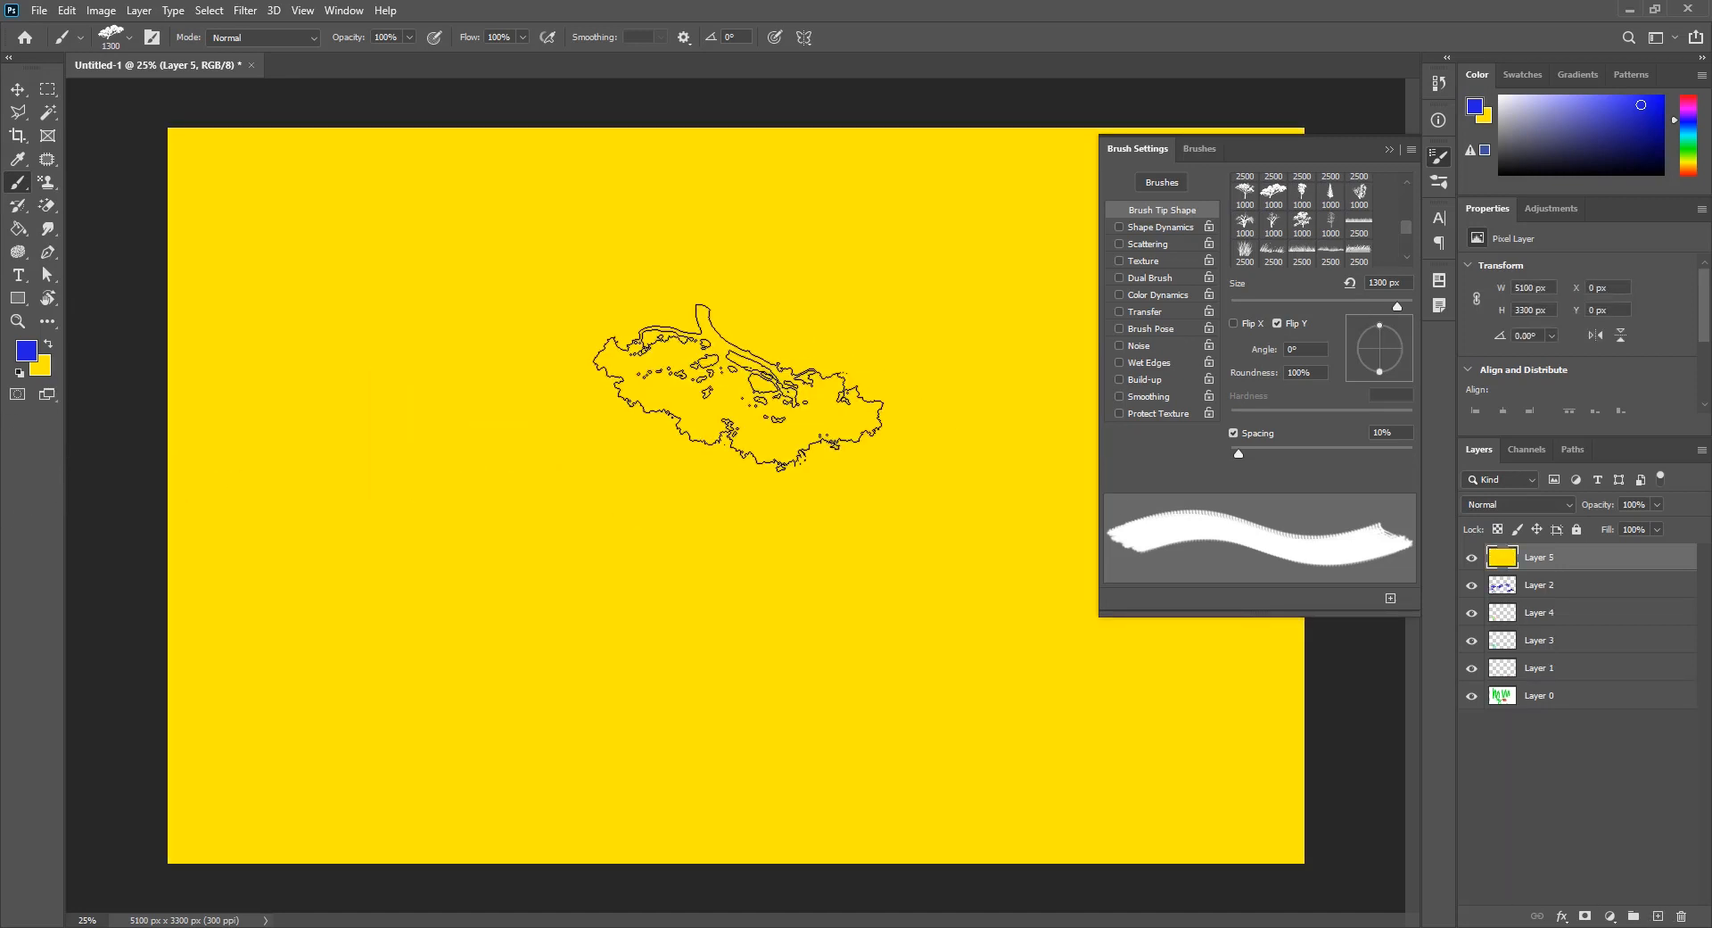
# Step: Choose the soft round 30 brush tip, enlarge it to 1100 px and stamp one blue spot in the yellow layer's upper left area
pyautogui.scroll(3, 1347, 209)
pyautogui.scroll(5, 1347, 210)
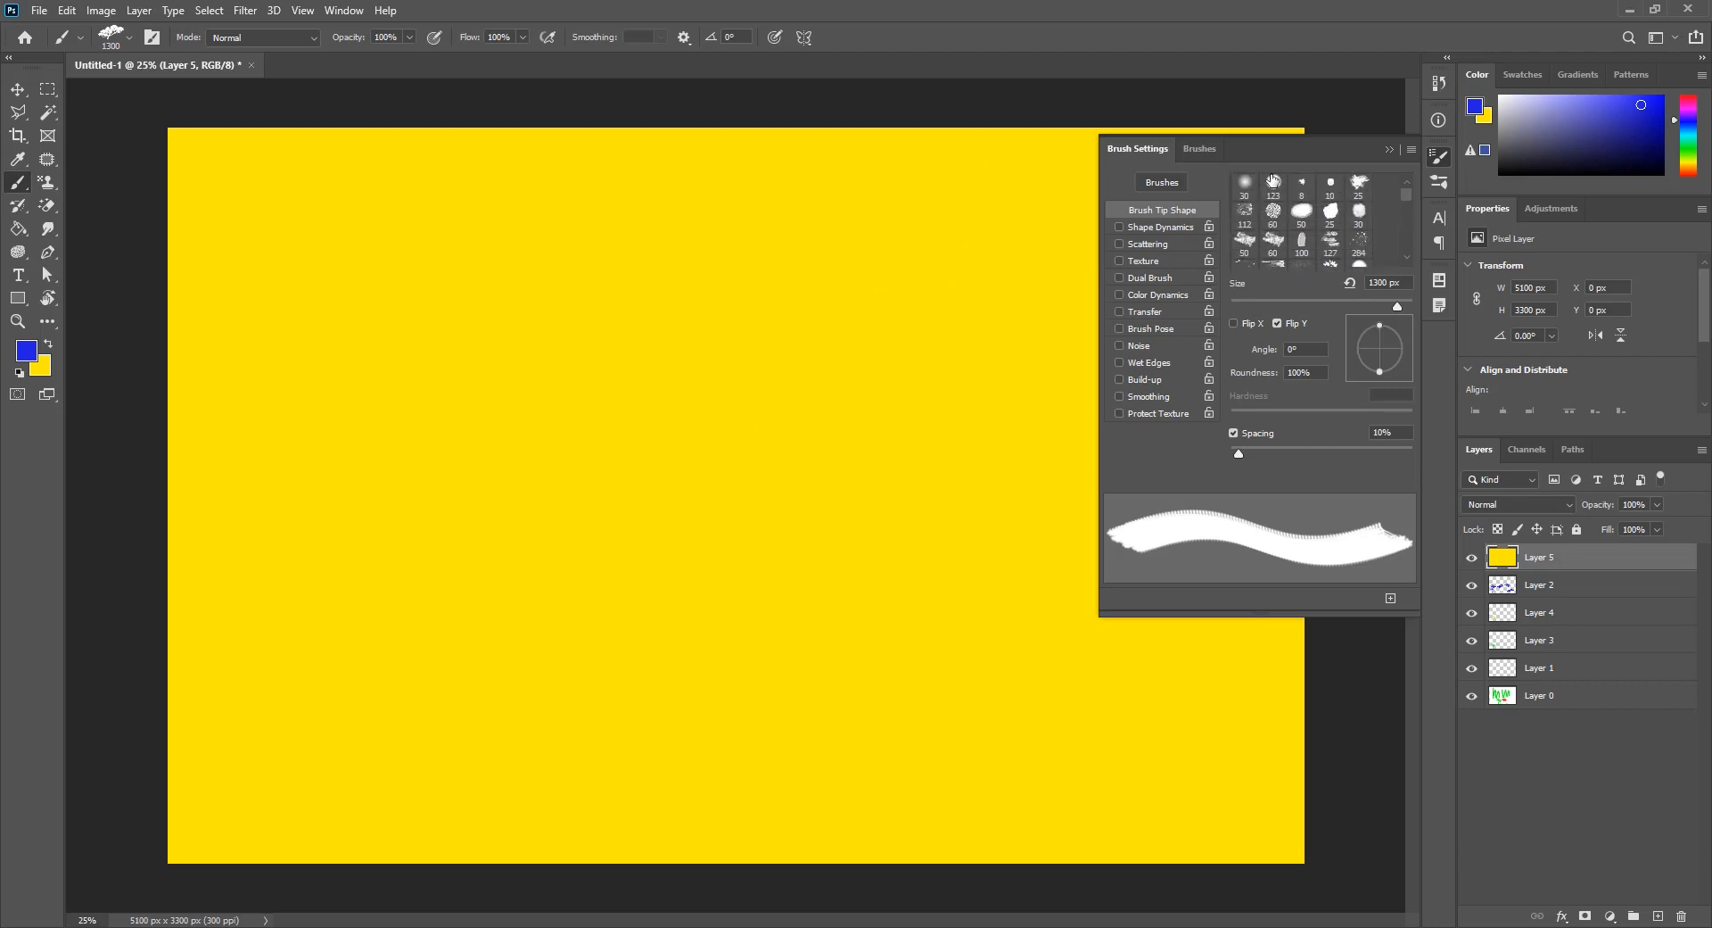
pyautogui.click(1245, 183)
pyautogui.press(']')
pyautogui.press(']')
pyautogui.press(']')
pyautogui.press(']')
pyautogui.press(']')
pyautogui.press(']')
pyautogui.press(']')
pyautogui.press(']')
pyautogui.press(']')
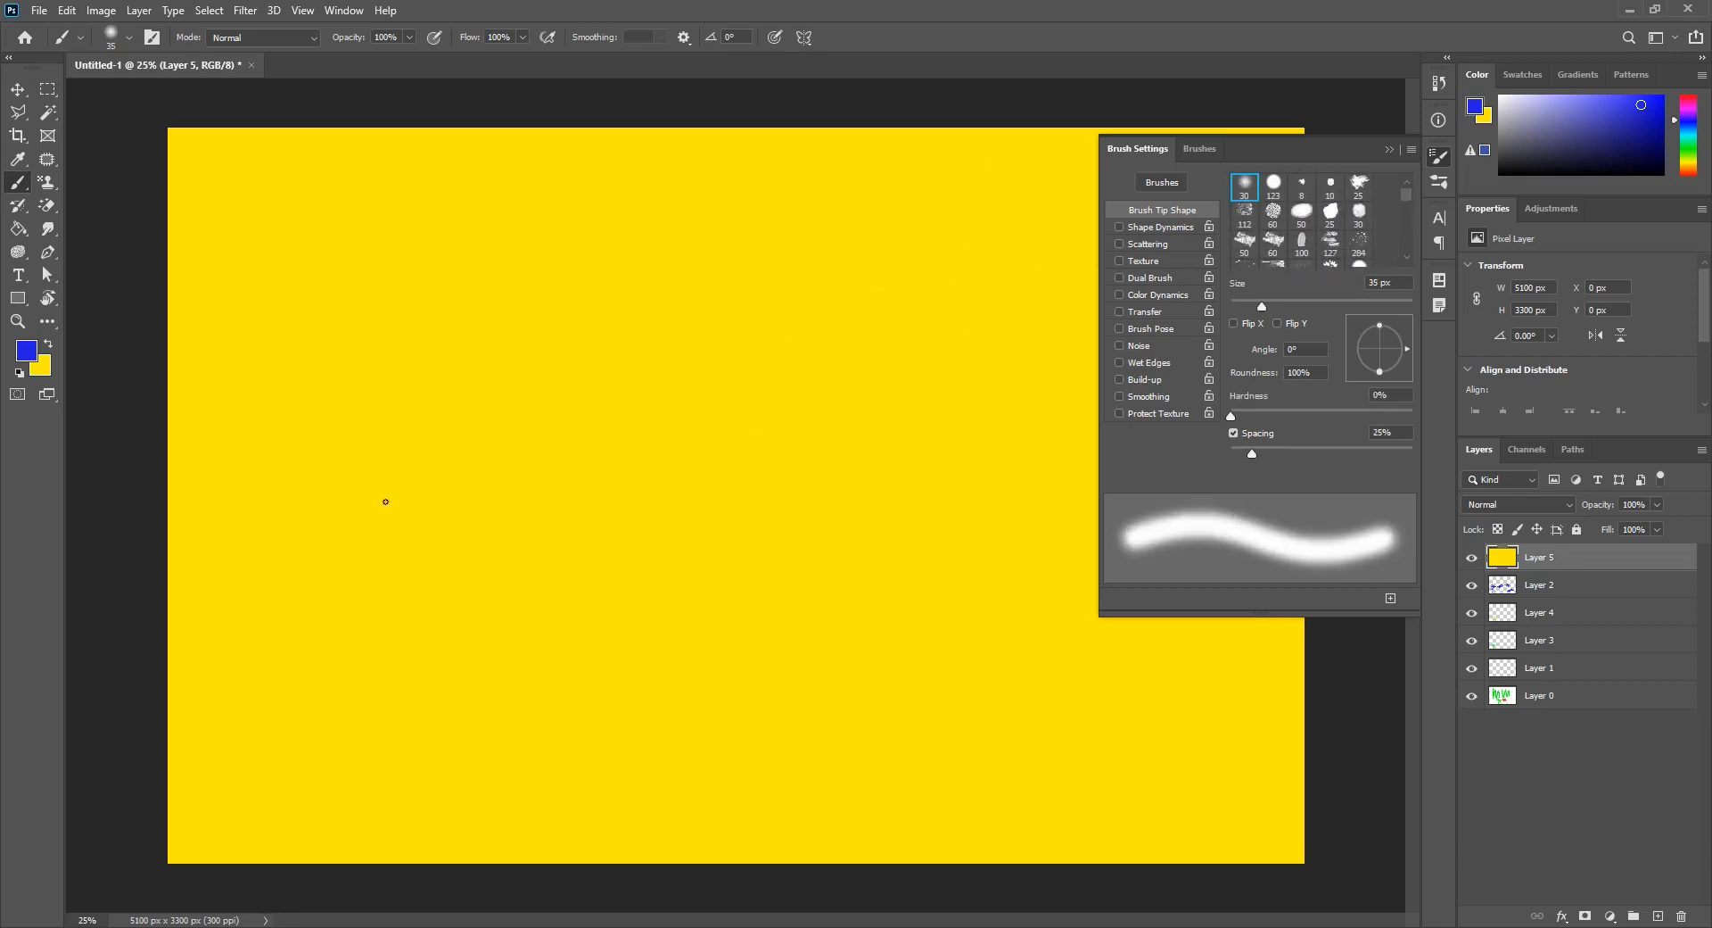
pyautogui.press(']')
pyautogui.press(']')
pyautogui.press(']')
pyautogui.press(']')
pyautogui.press(']')
pyautogui.press(']')
pyautogui.press(']')
pyautogui.press(']')
pyautogui.press(']')
pyautogui.press(']')
pyautogui.press(']')
pyautogui.press(']')
pyautogui.press(']')
pyautogui.press(']')
pyautogui.press(']')
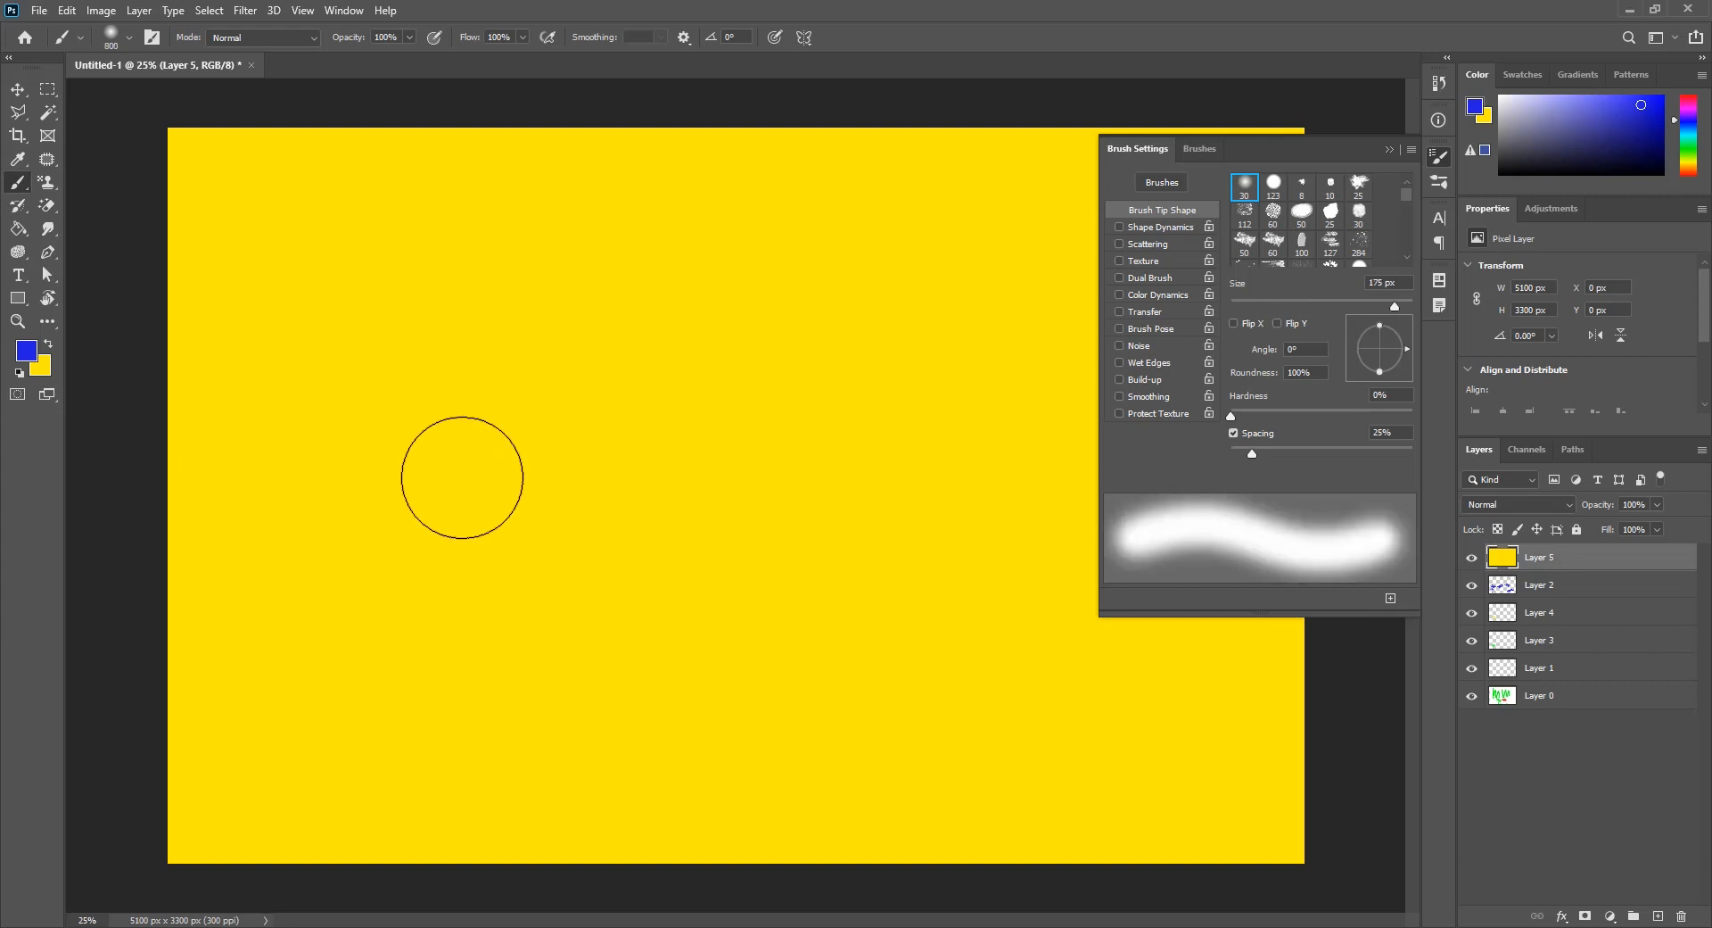
pyautogui.click(397, 394)
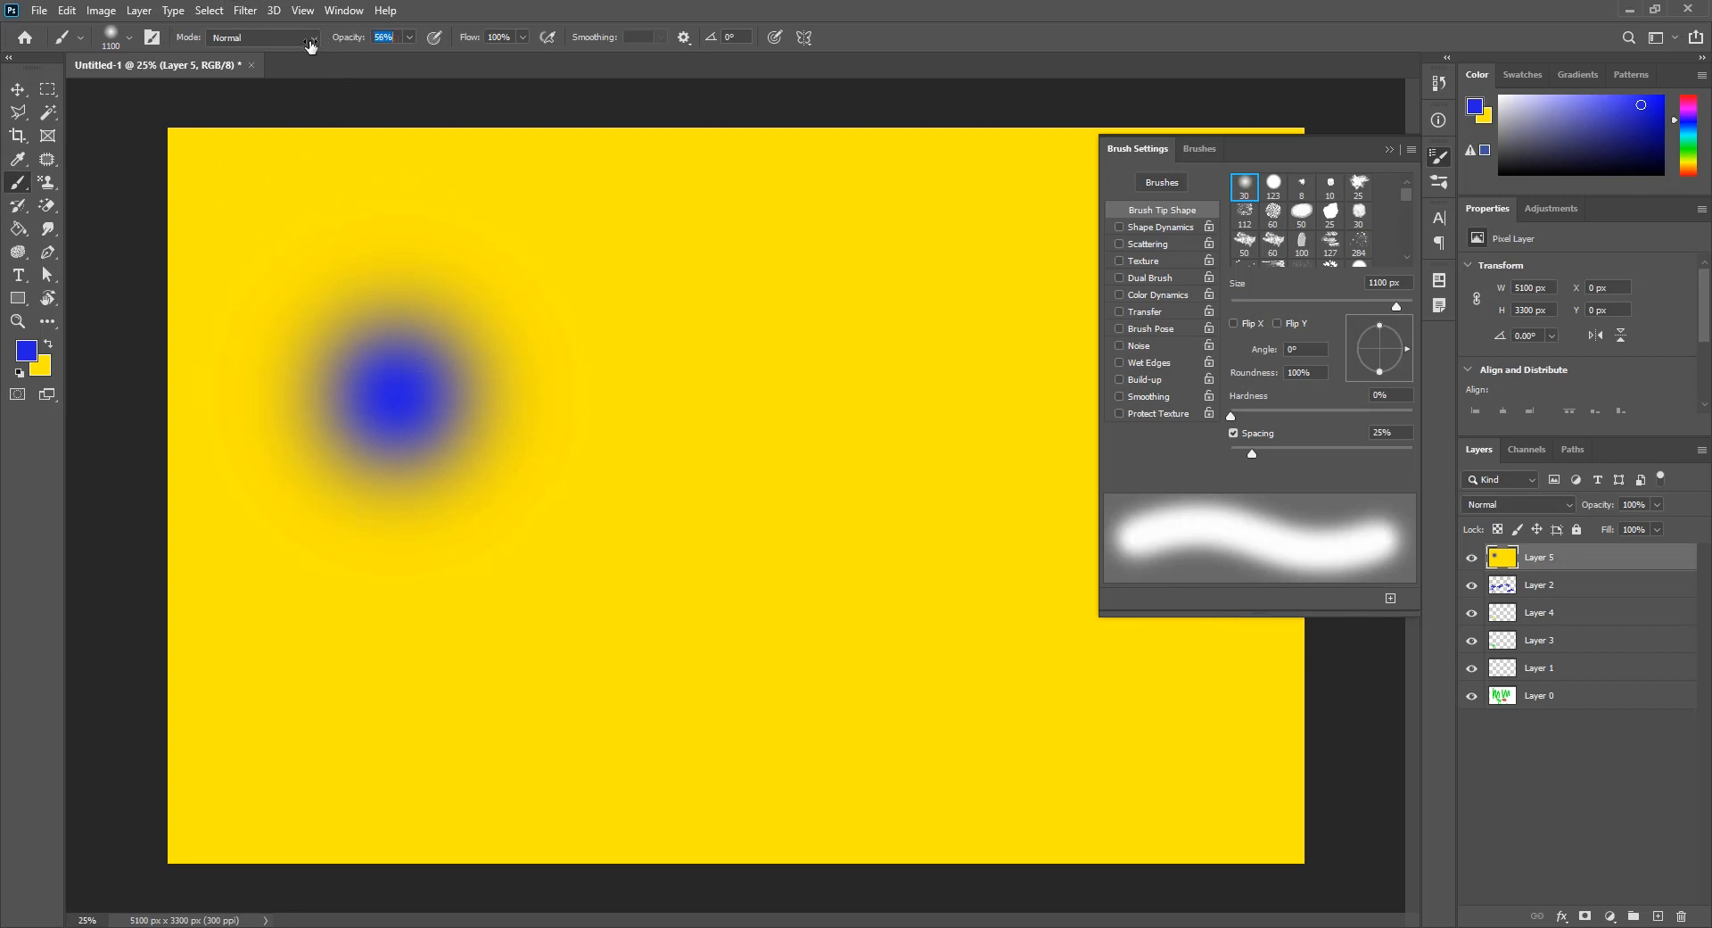
# Step: Stamp two more soft blue spots in a row at 56% and 38% opacity, plus one below the last at 100%
pyautogui.click(656, 399)
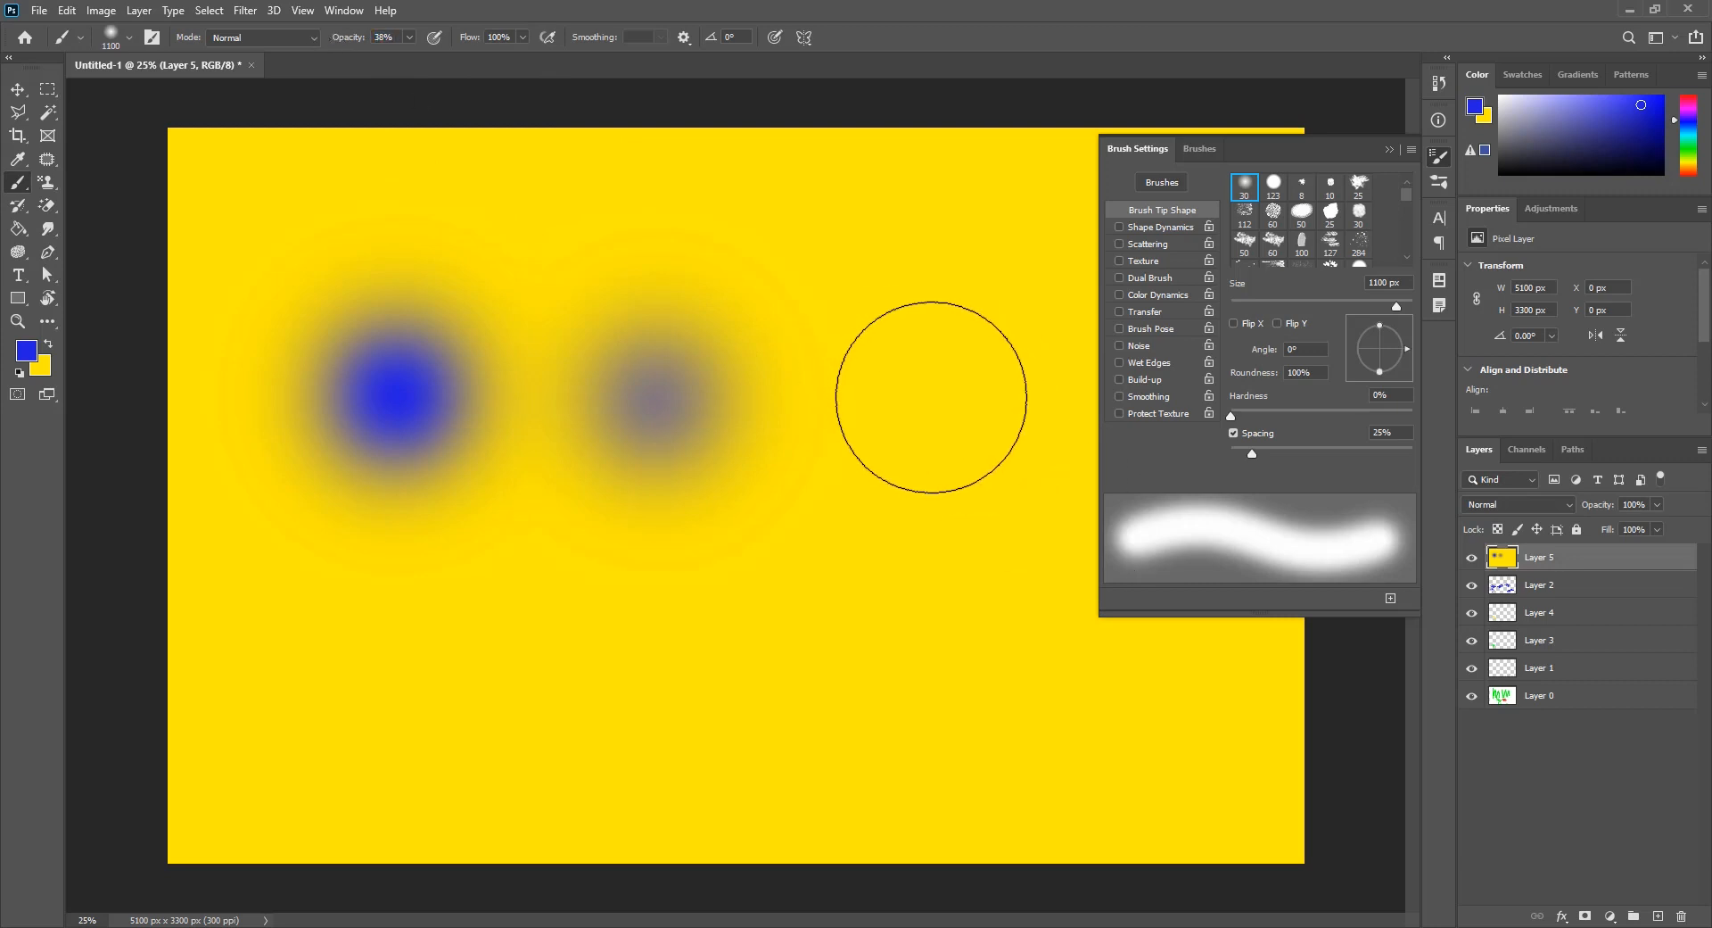
pyautogui.click(932, 402)
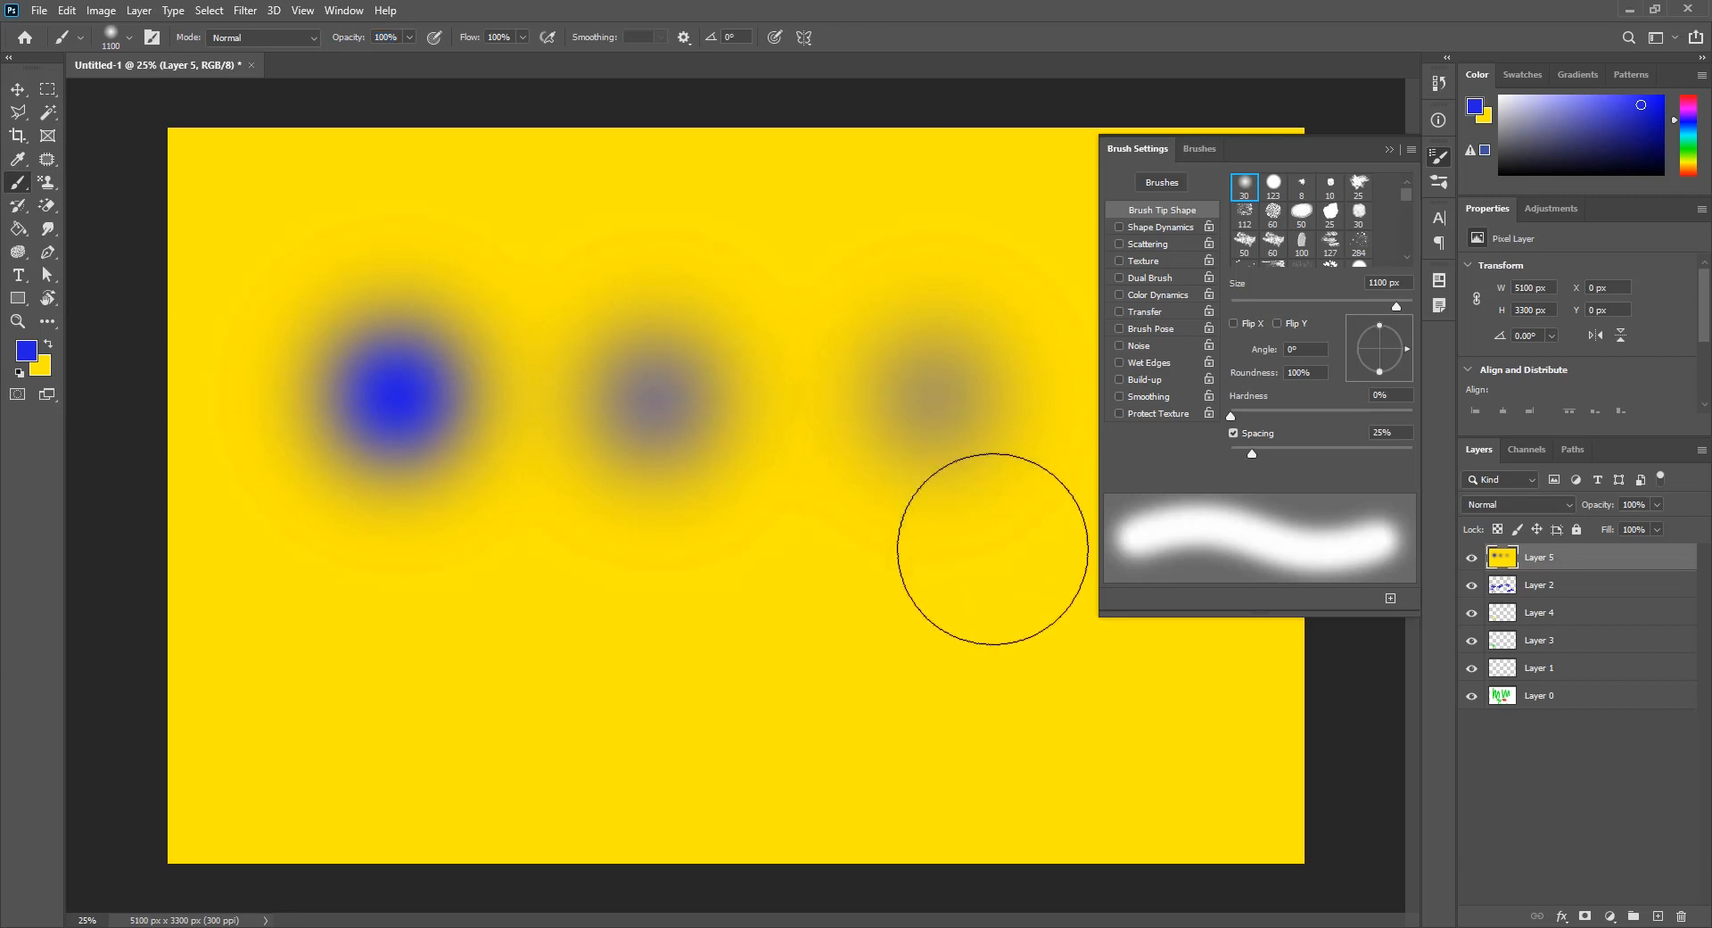
pyautogui.click(943, 579)
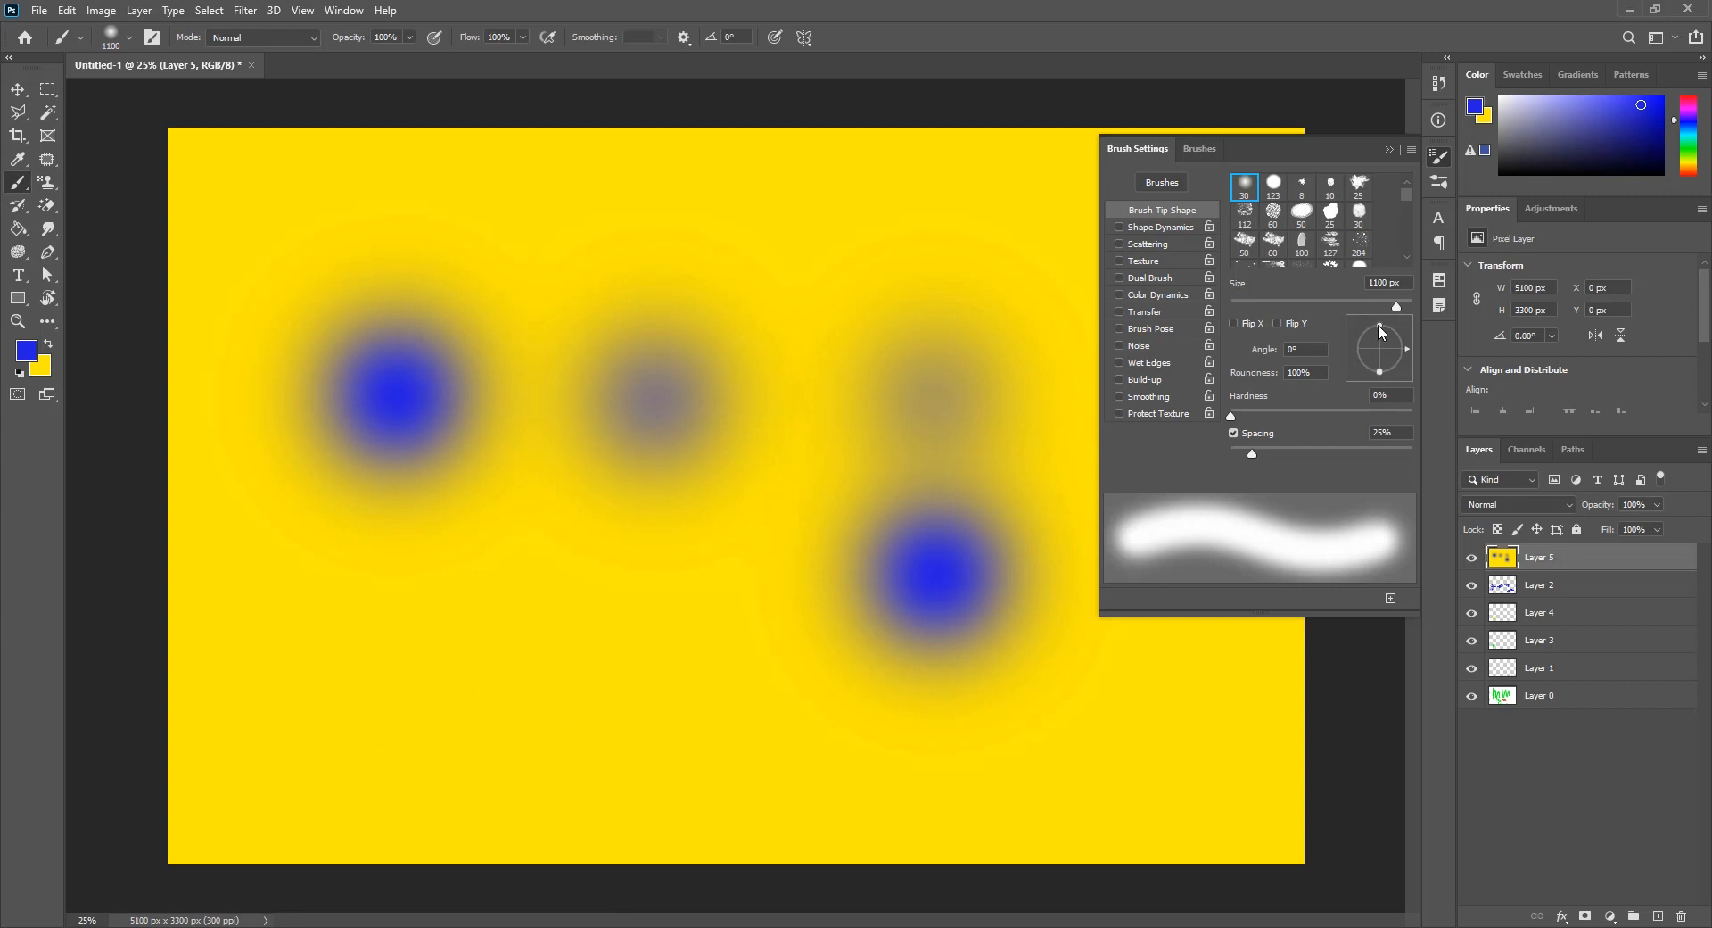
# Step: Stamp a flattened blue ellipse at 25% roundness, and two thinner ones at 1200 px and 14% roundness
pyautogui.moveTo(1379, 326); pyautogui.dragTo(1379, 350)
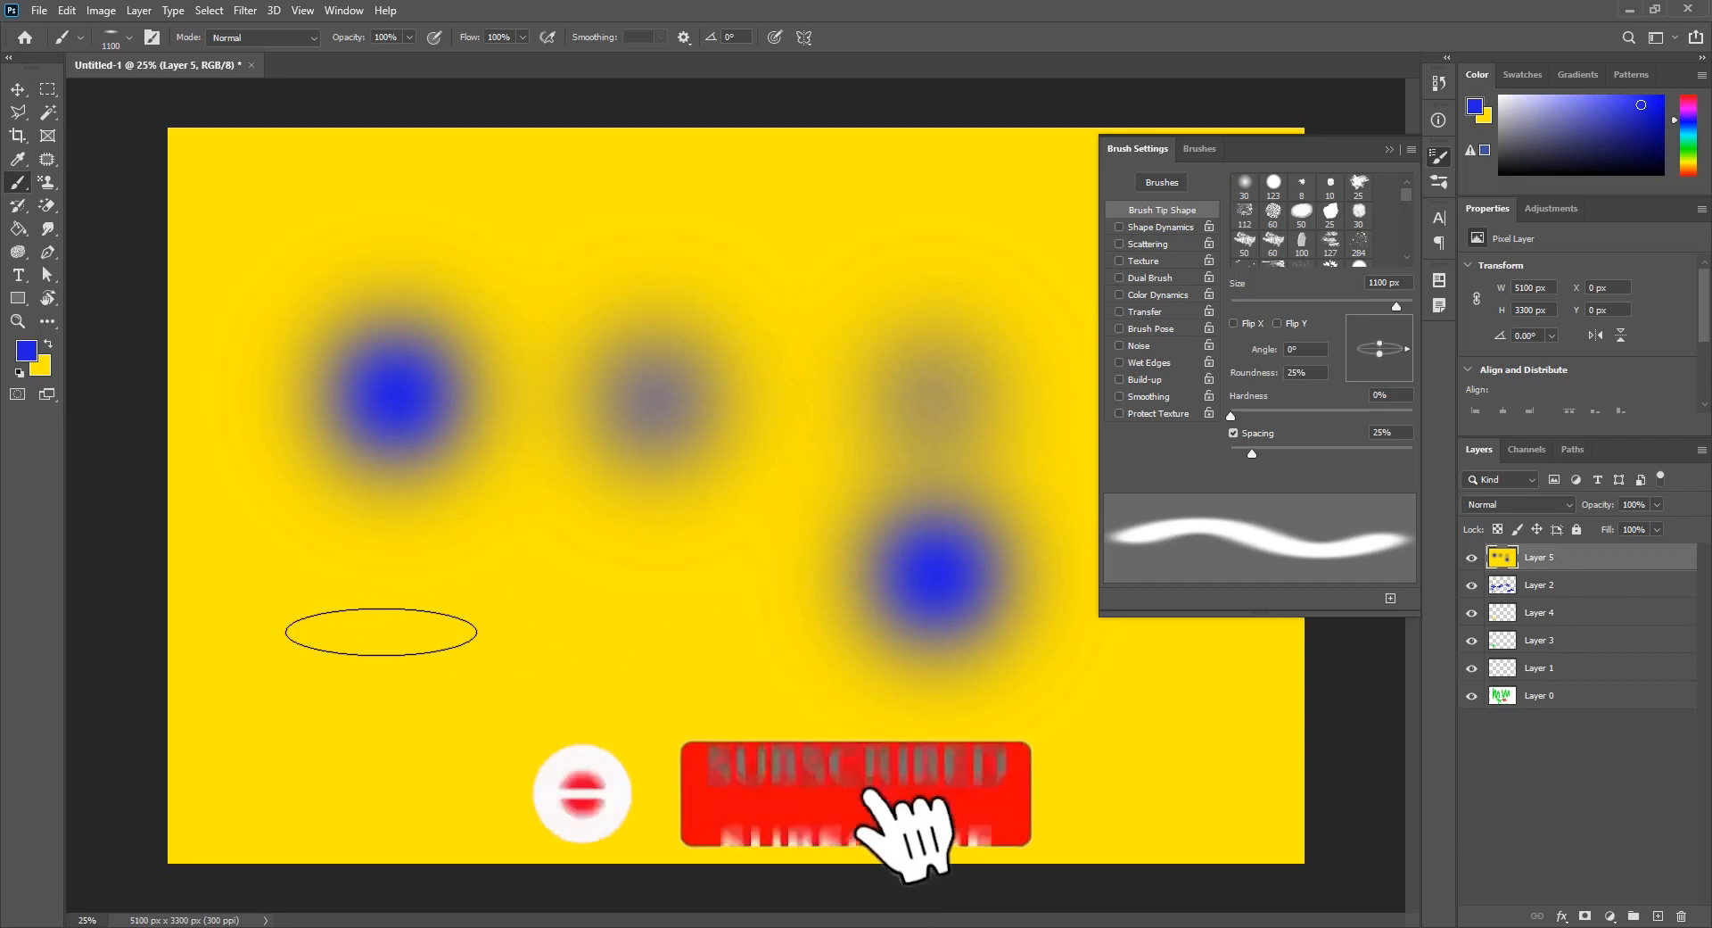
pyautogui.click(379, 632)
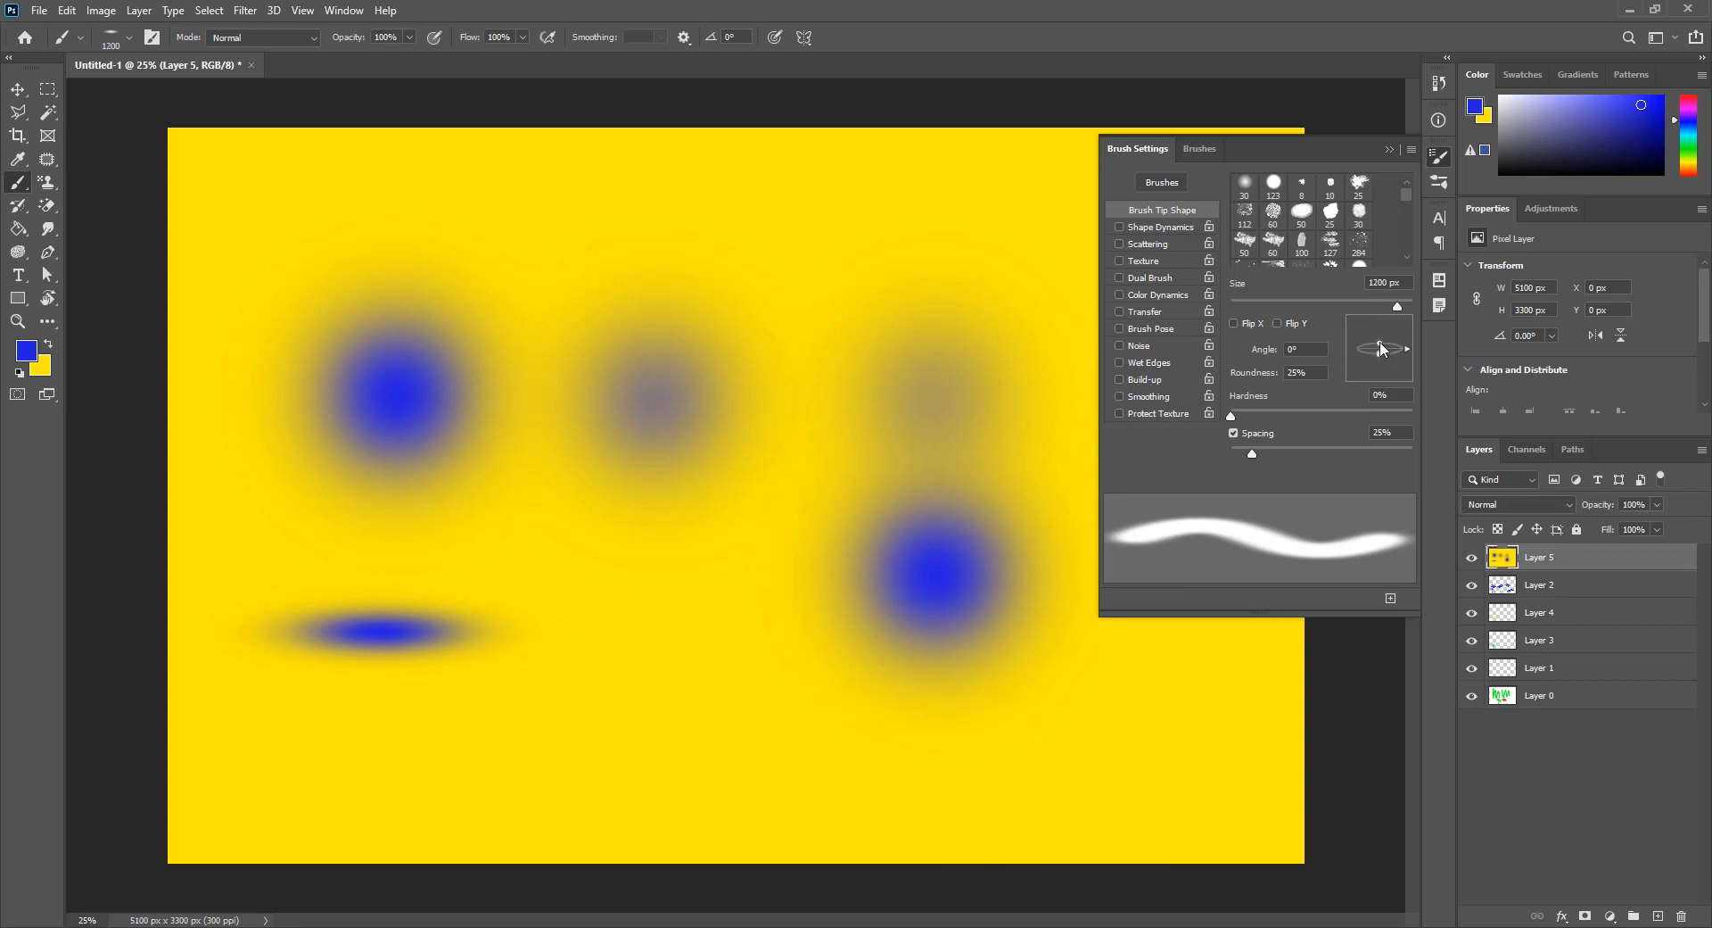
pyautogui.moveTo(1379, 344); pyautogui.dragTo(1379, 353)
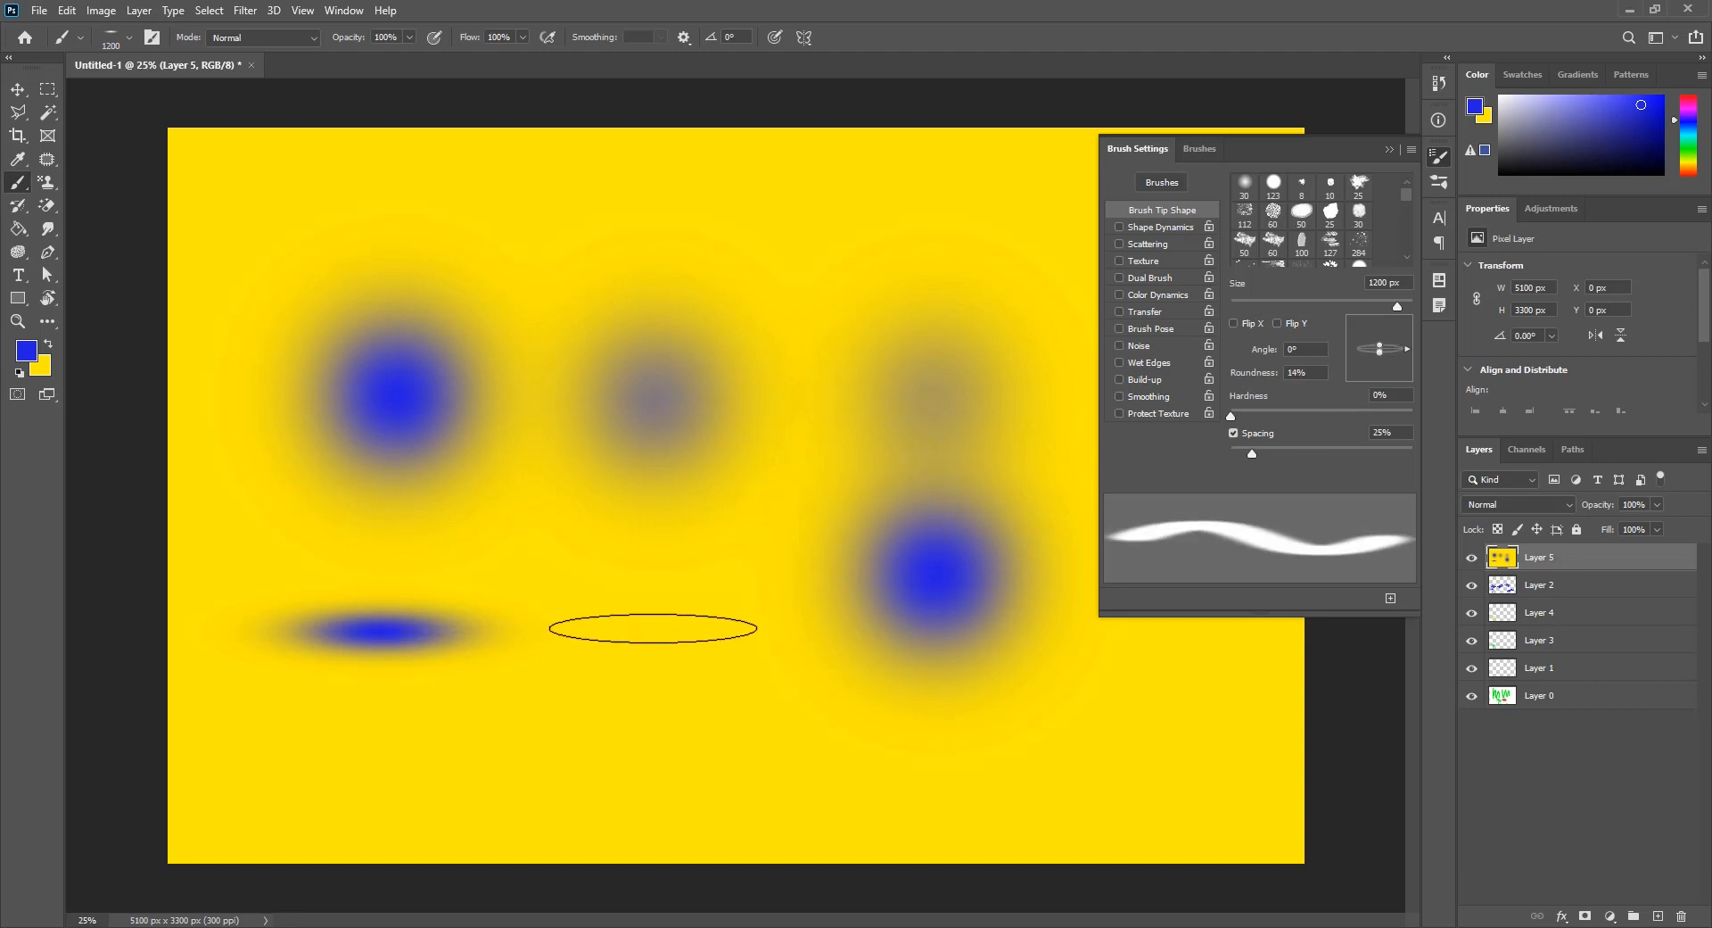
pyautogui.click(617, 632)
pyautogui.click(628, 713)
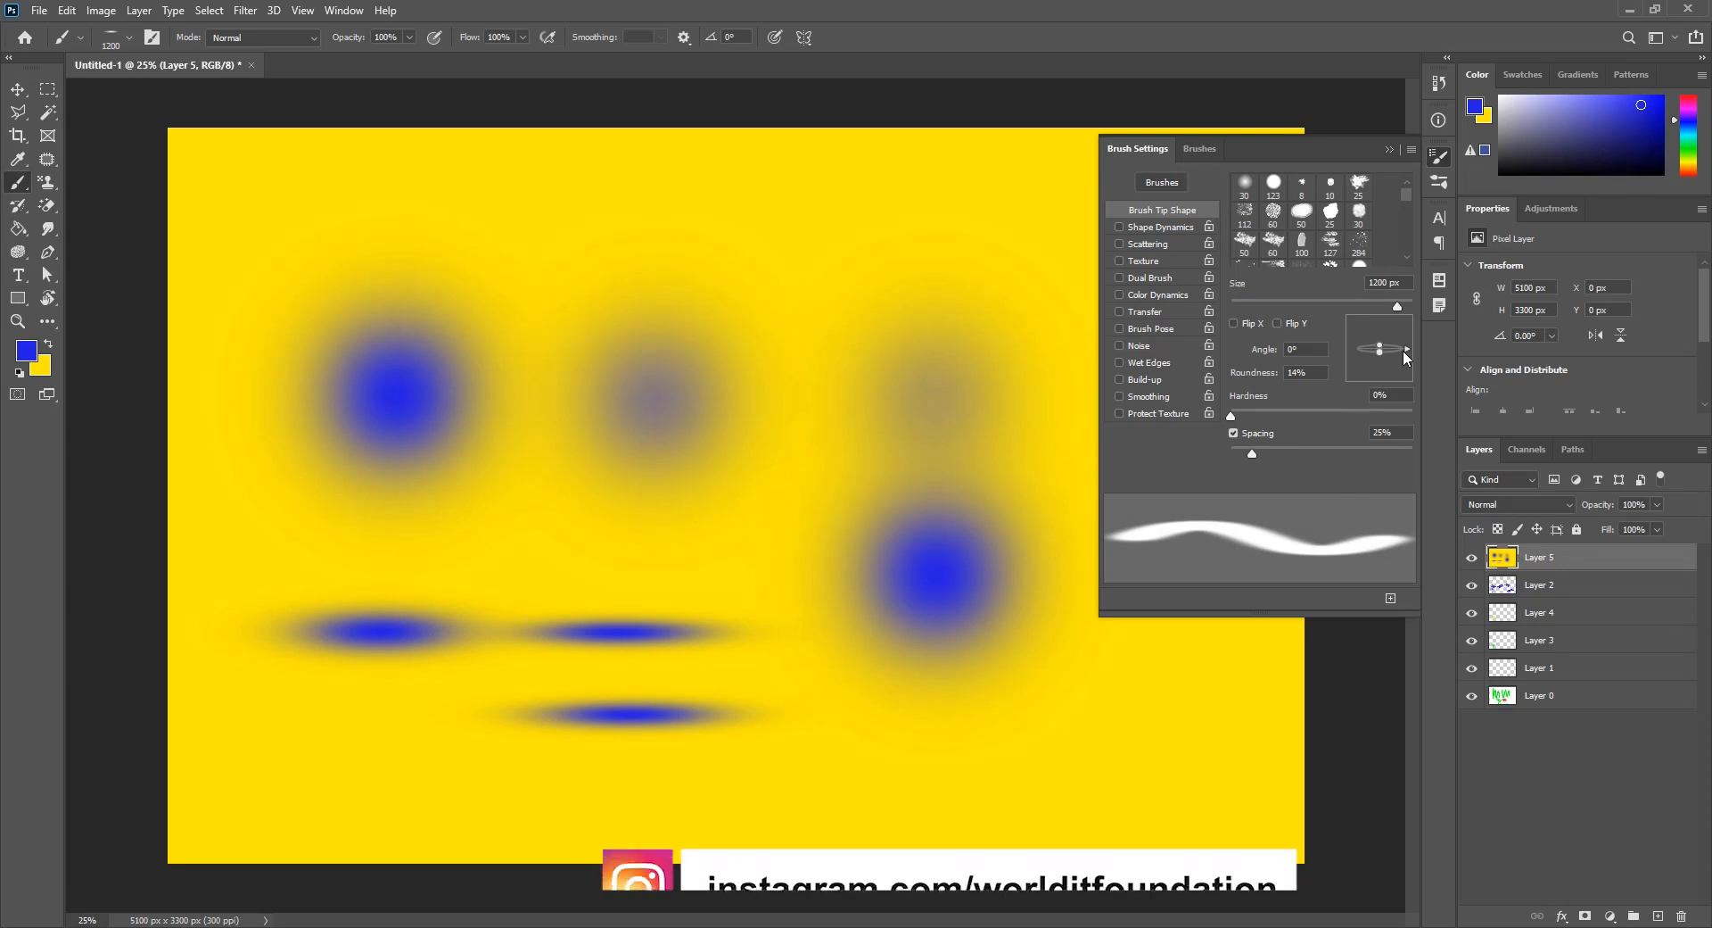
# Step: Stamp two crossing thin blue ellipses between the upper spots, with the brush tip angled at 56° and 145°
pyautogui.moveTo(1403, 350); pyautogui.dragTo(1401, 325)
pyautogui.click(761, 455)
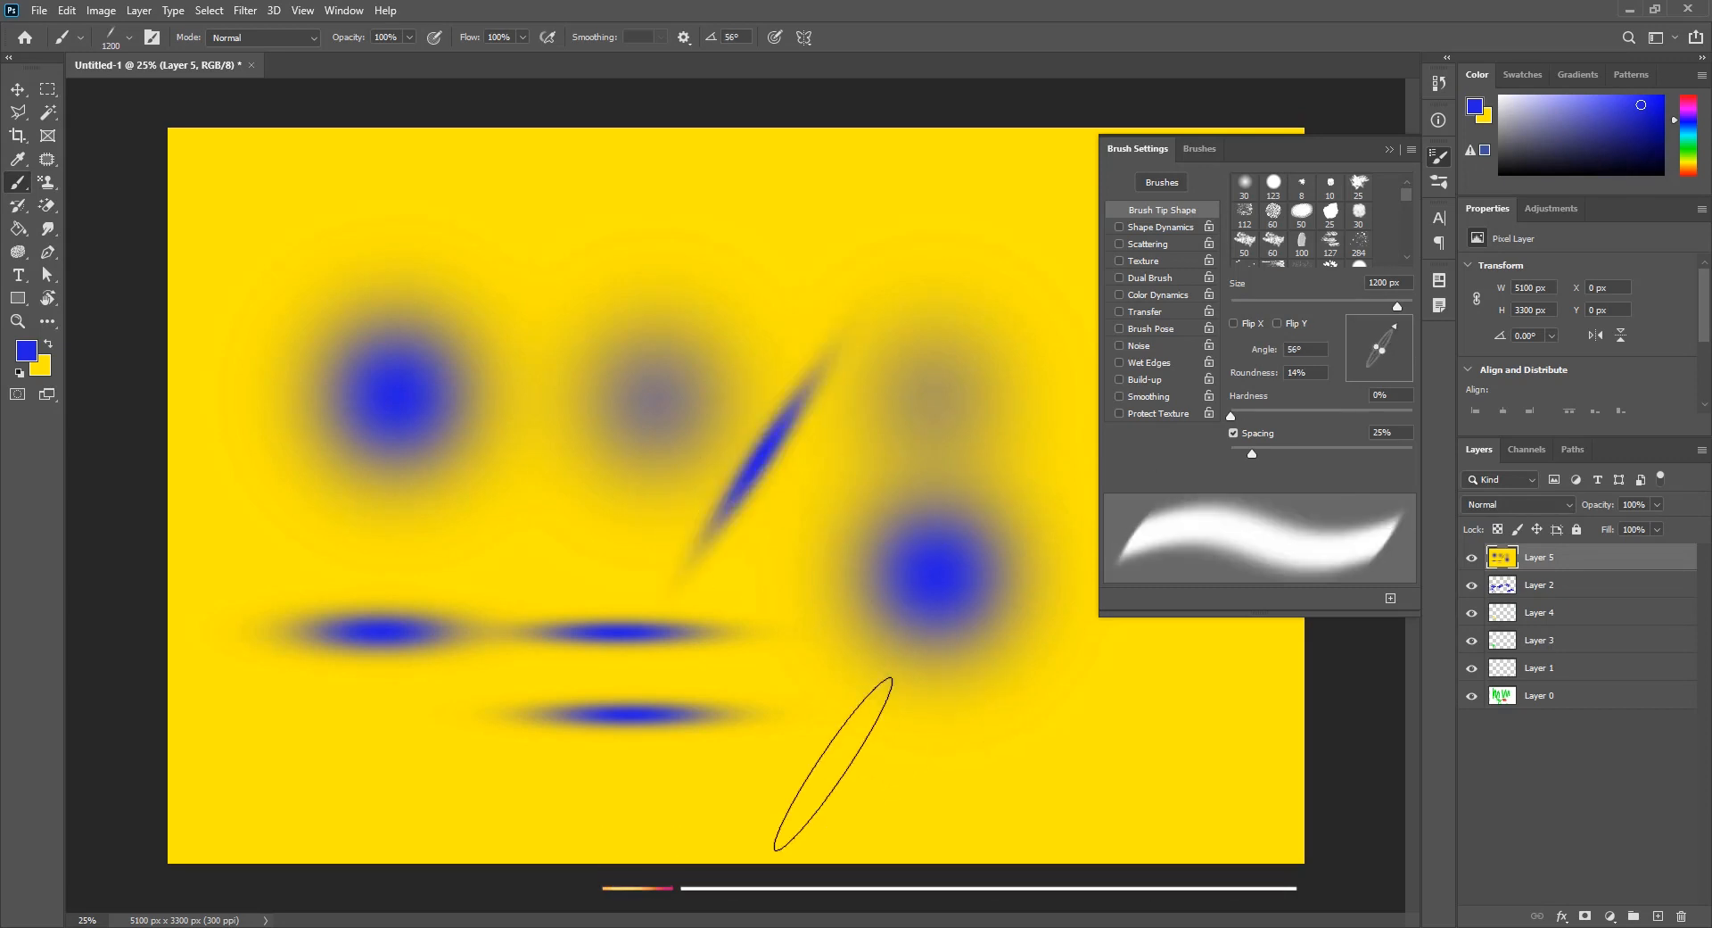
pyautogui.moveTo(1396, 330); pyautogui.dragTo(1357, 333)
pyautogui.click(758, 451)
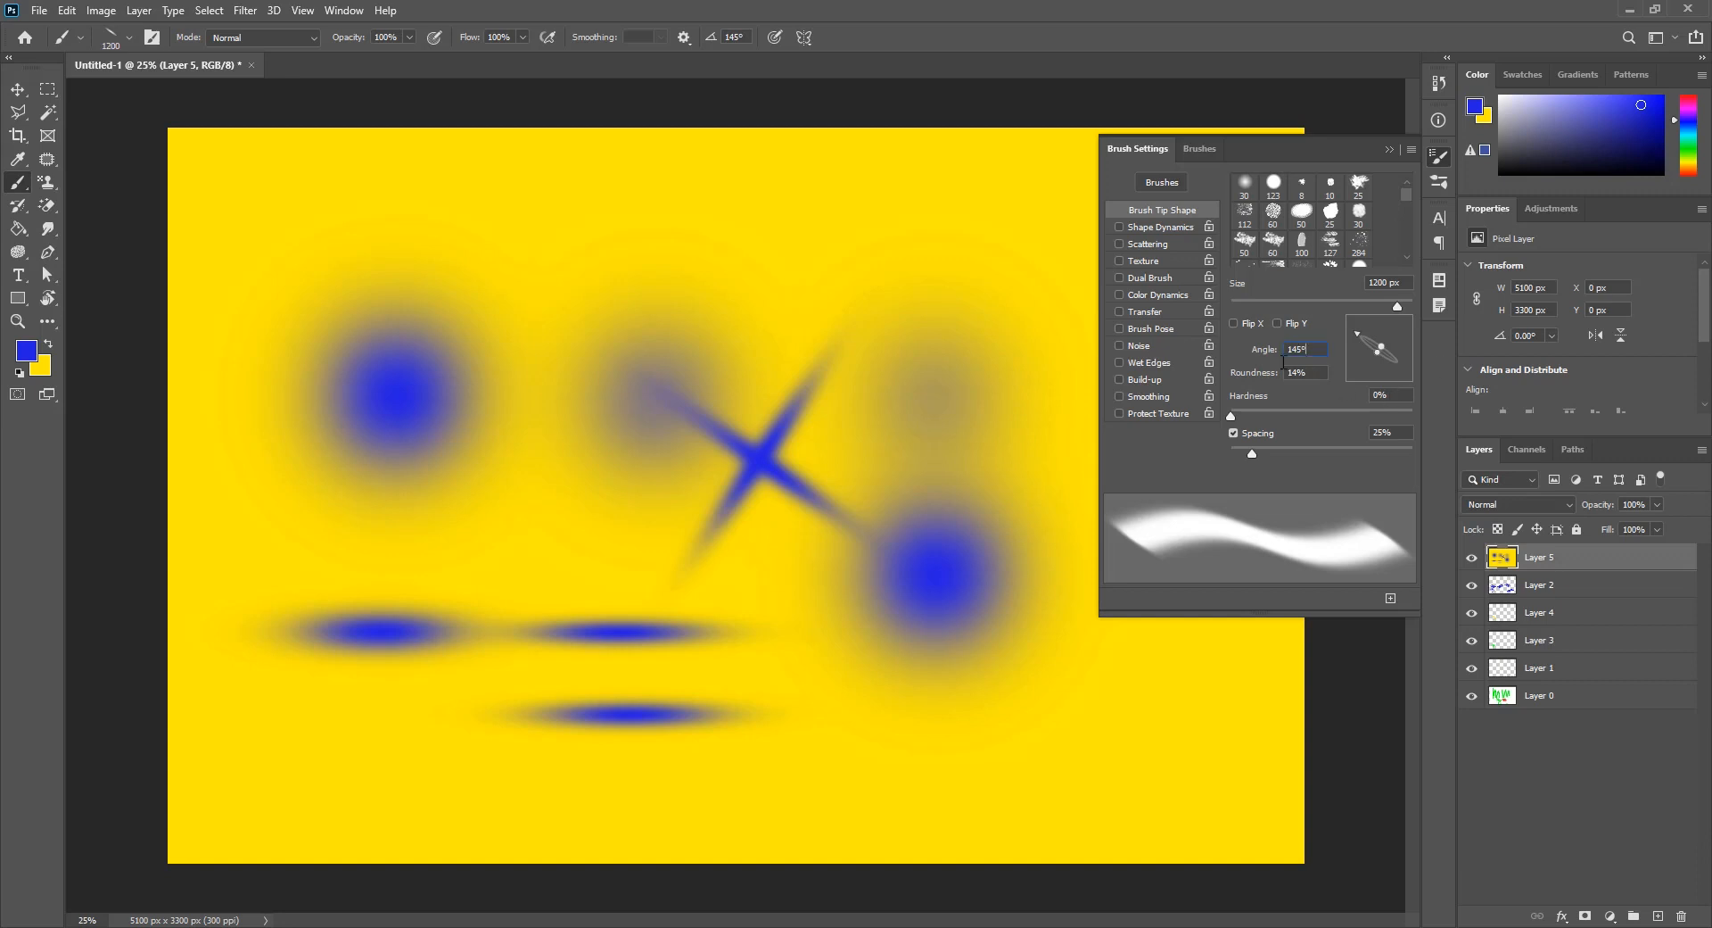
# Step: Try brush angles of 0° and 15°, restore the tip's roundness to 100%, and turn its angle to -7°
pyautogui.write('0')
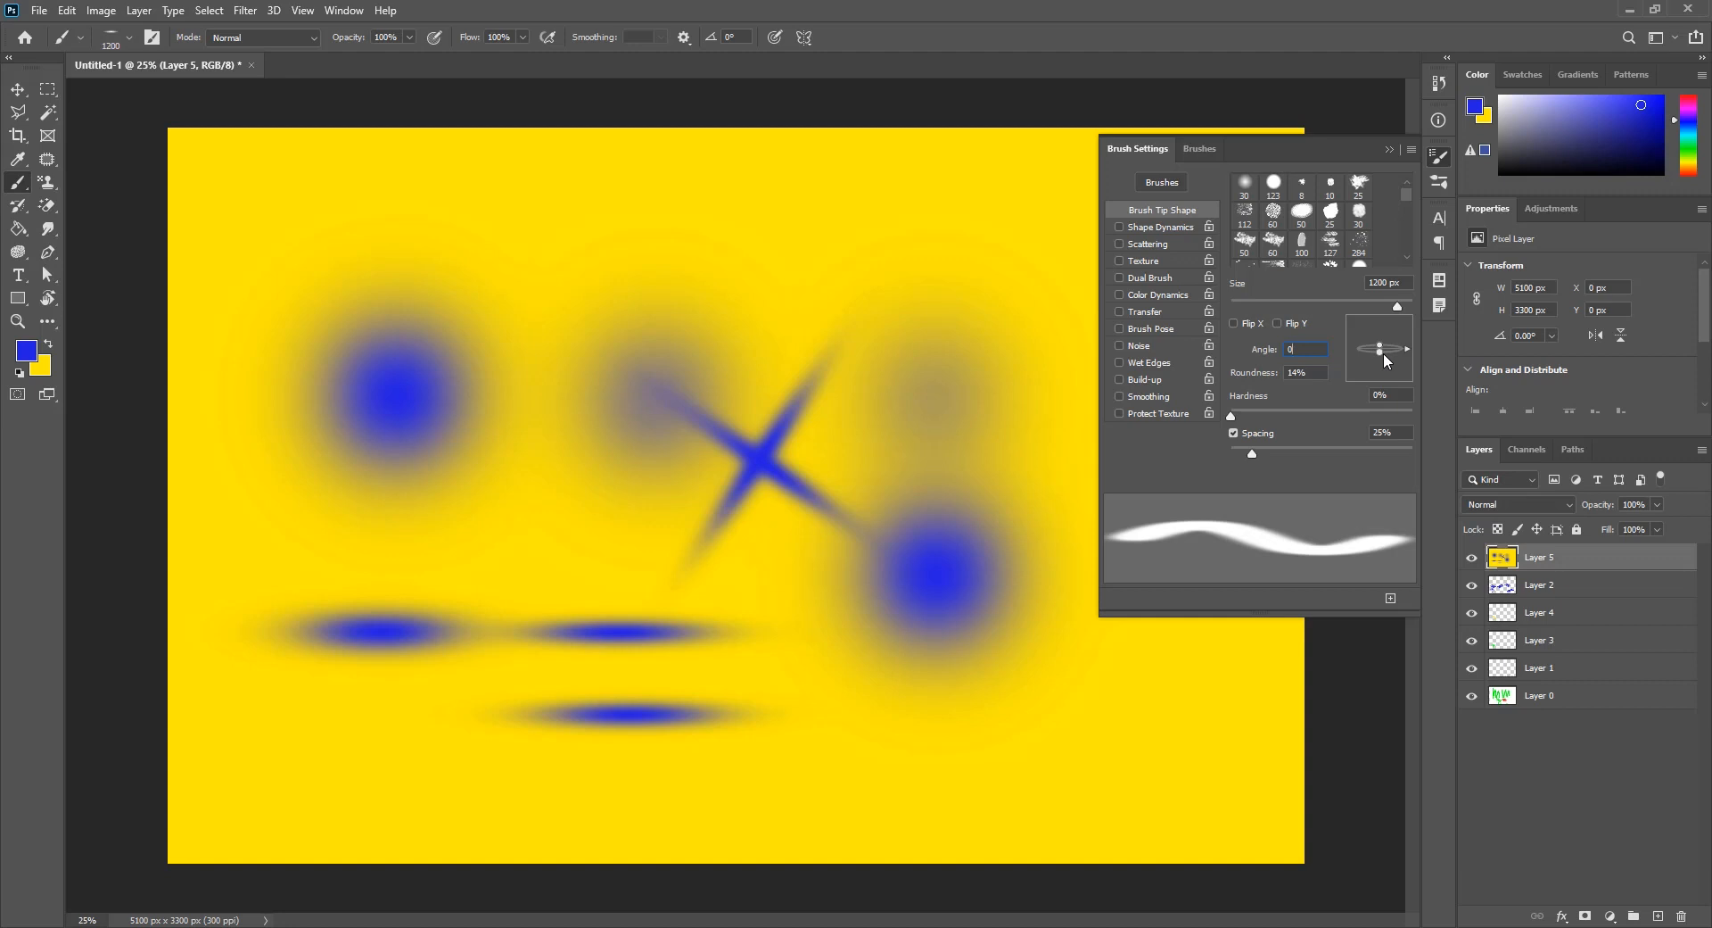
pyautogui.moveTo(1378, 357); pyautogui.dragTo(1414, 348)
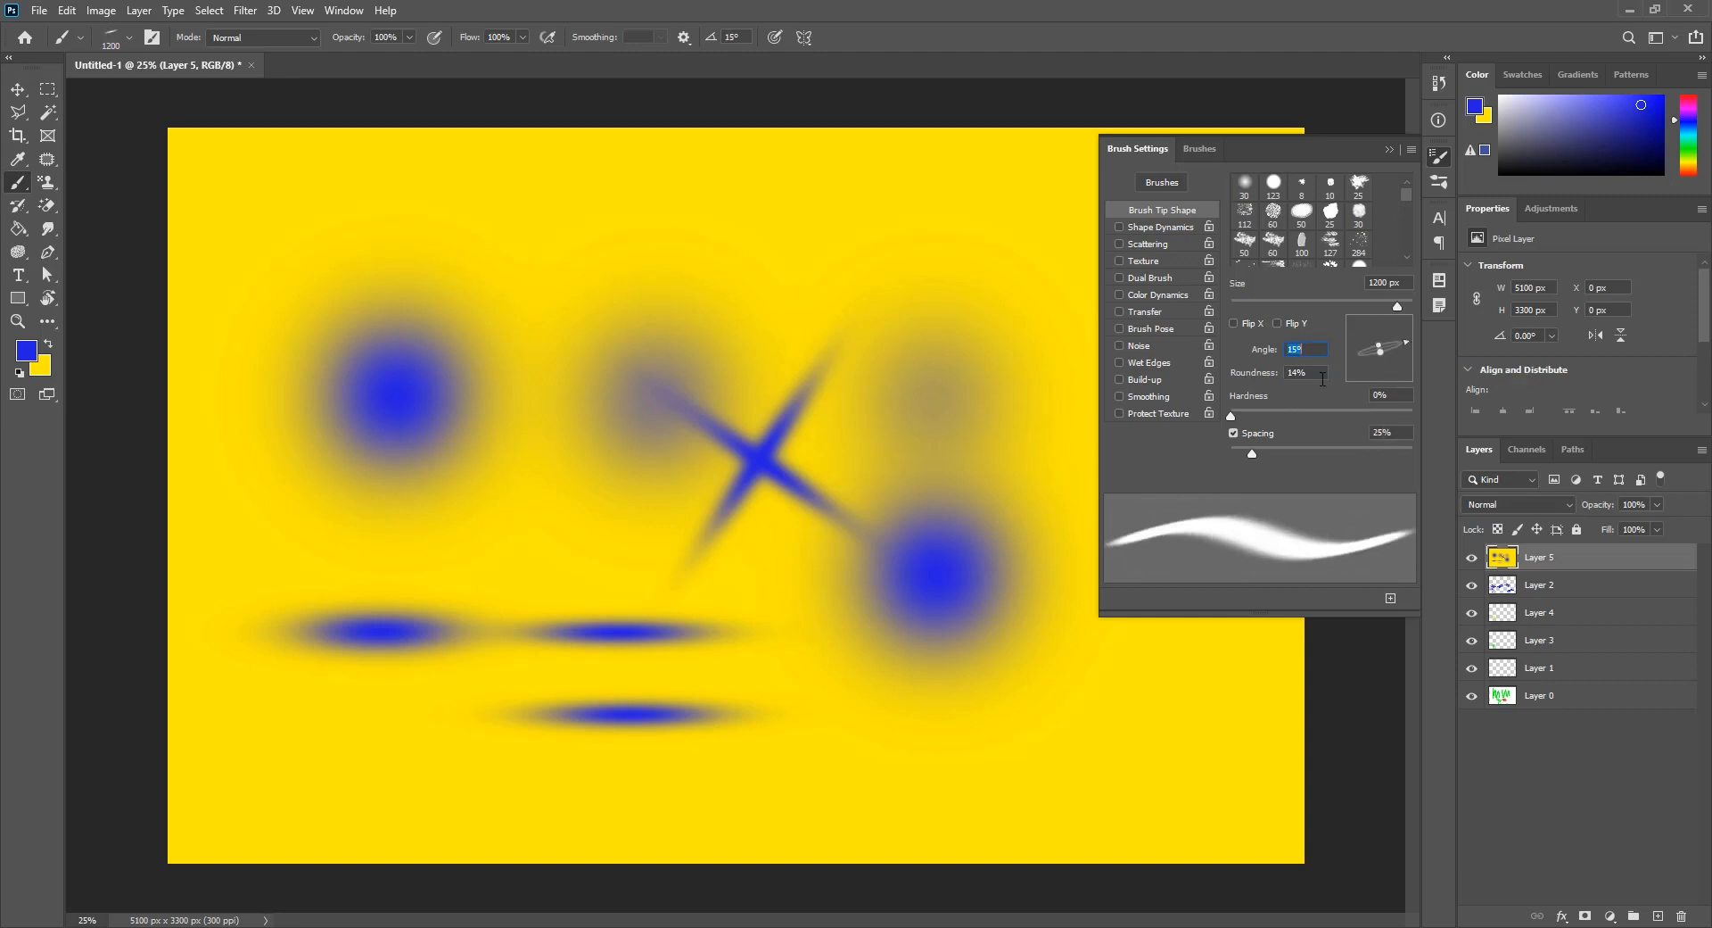
pyautogui.click(1323, 376)
pyautogui.scroll(10, 1322, 378)
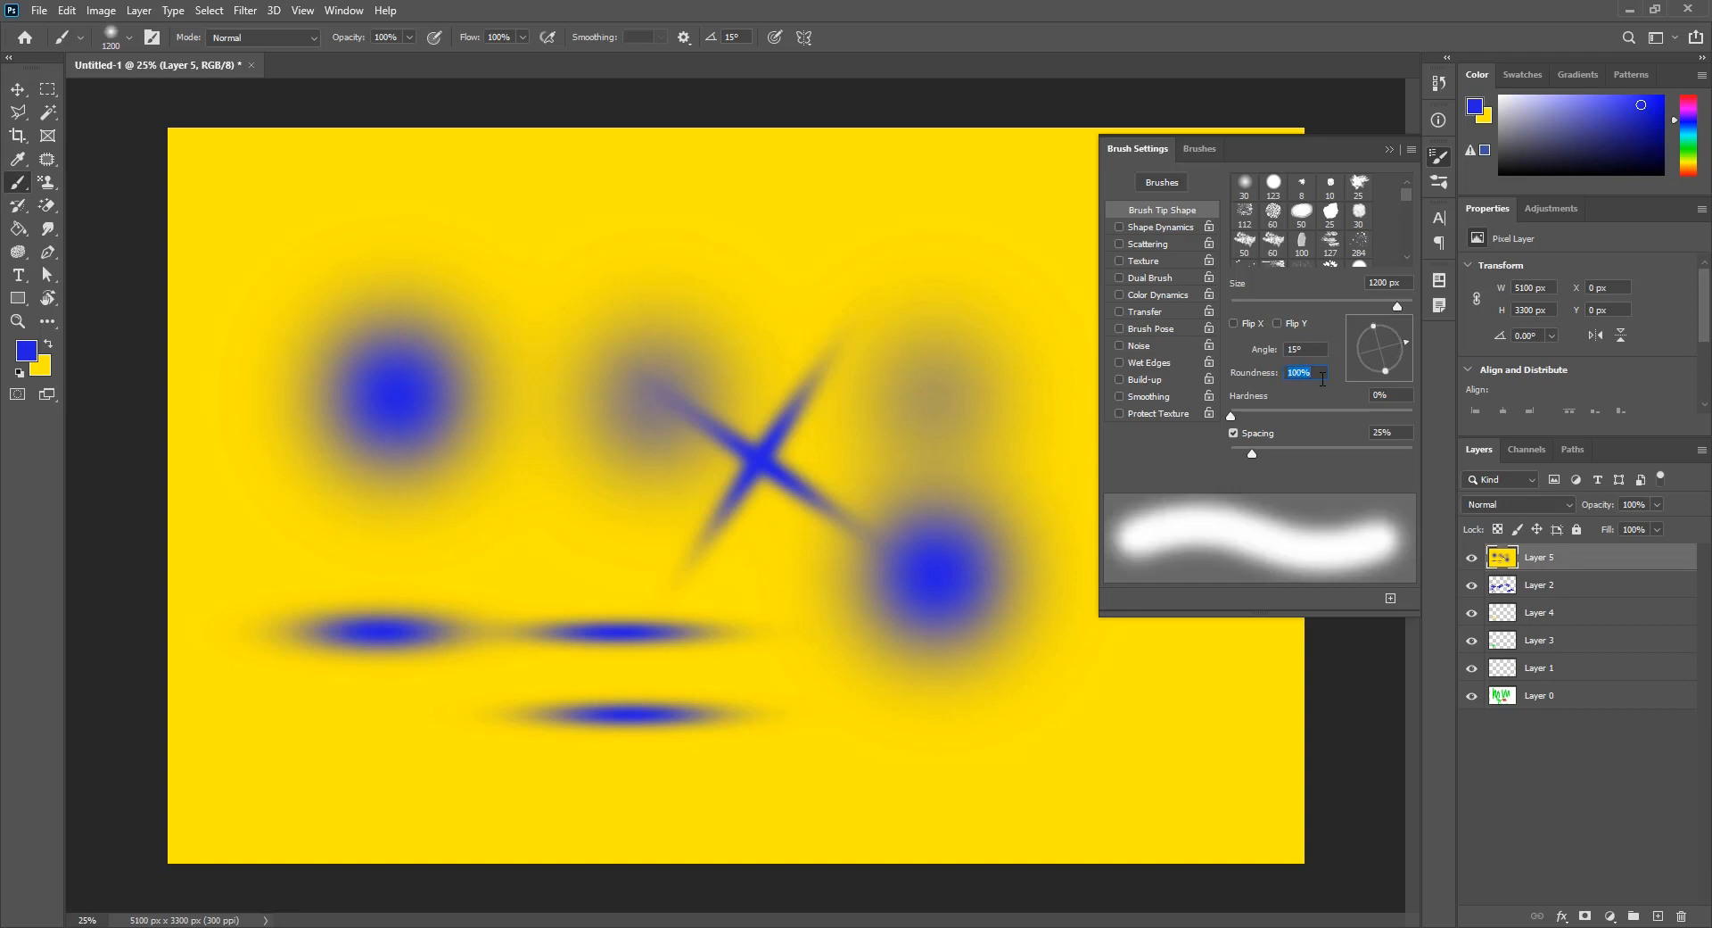
pyautogui.moveTo(1417, 354); pyautogui.dragTo(1226, 341)
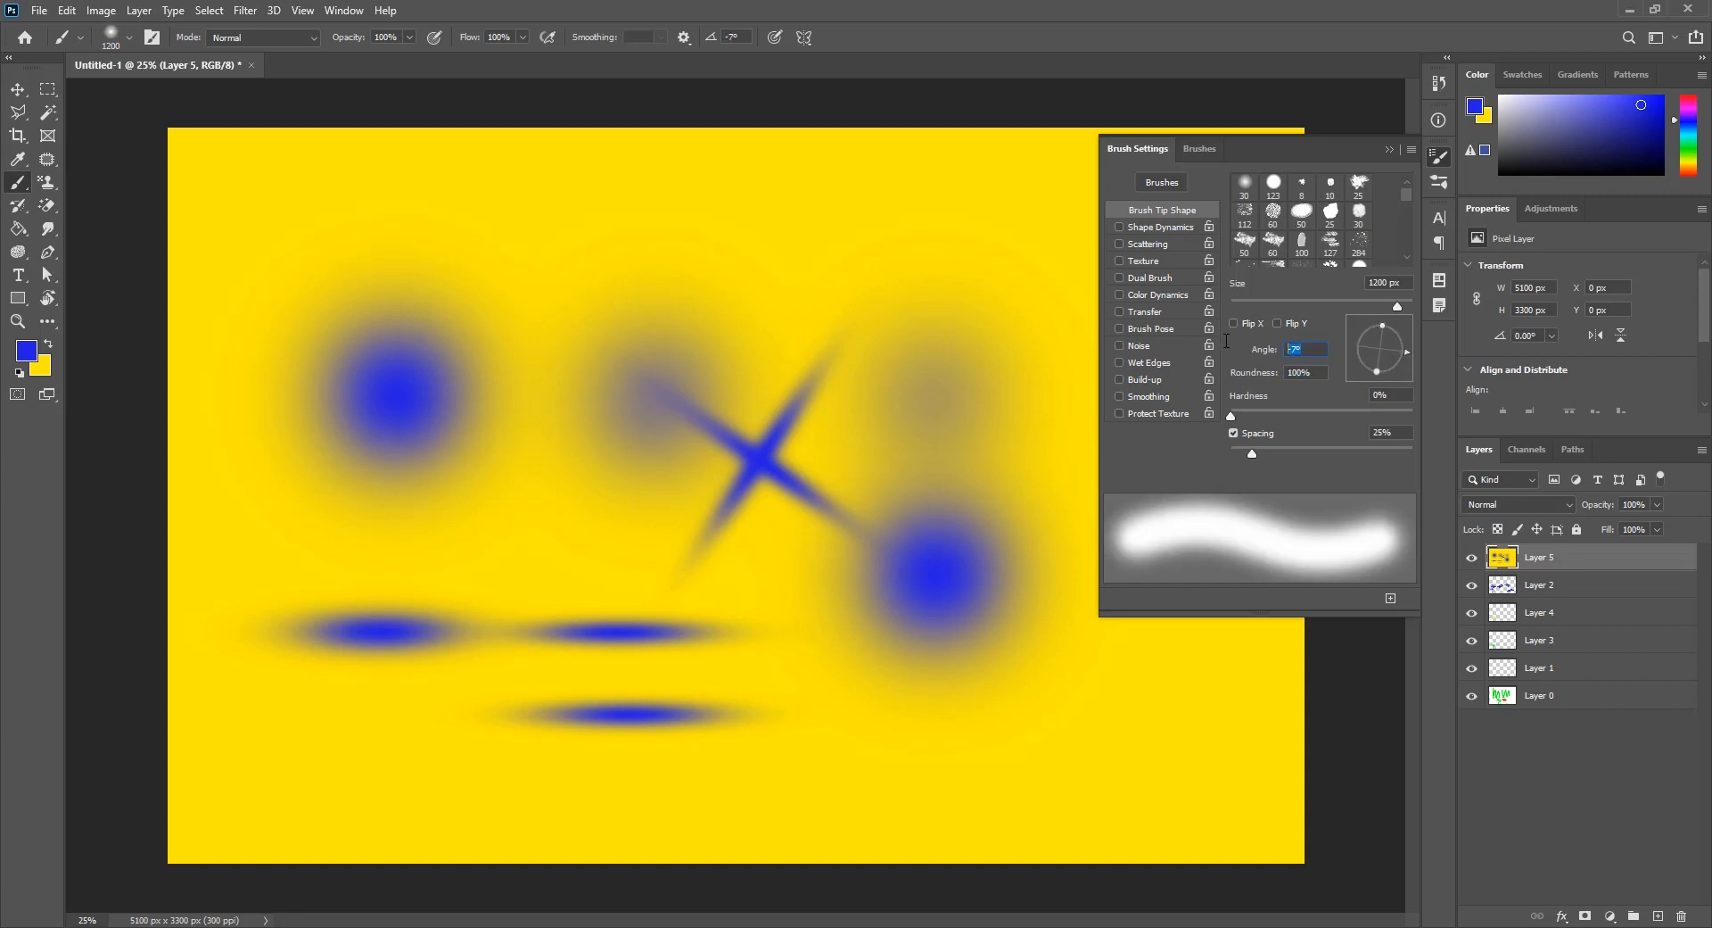